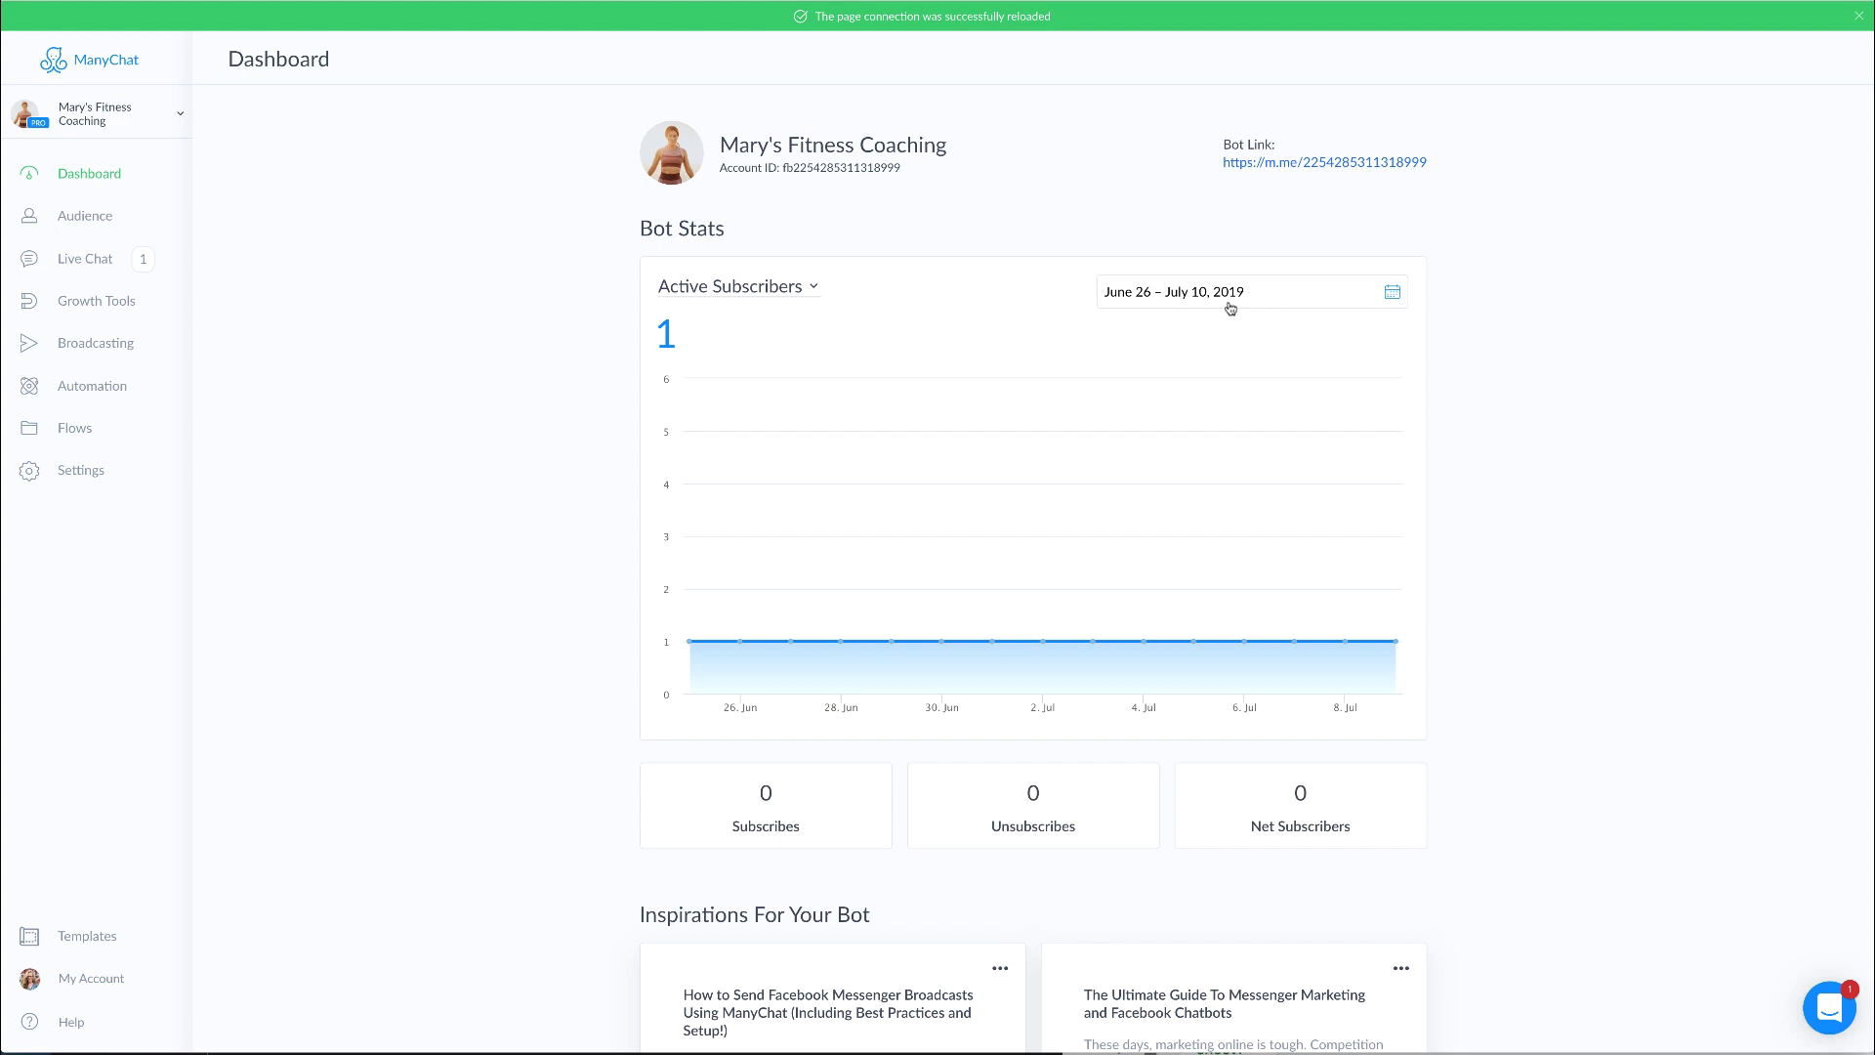
Create a new ManyChat flow named 'flow test'
left_click(60, 430)
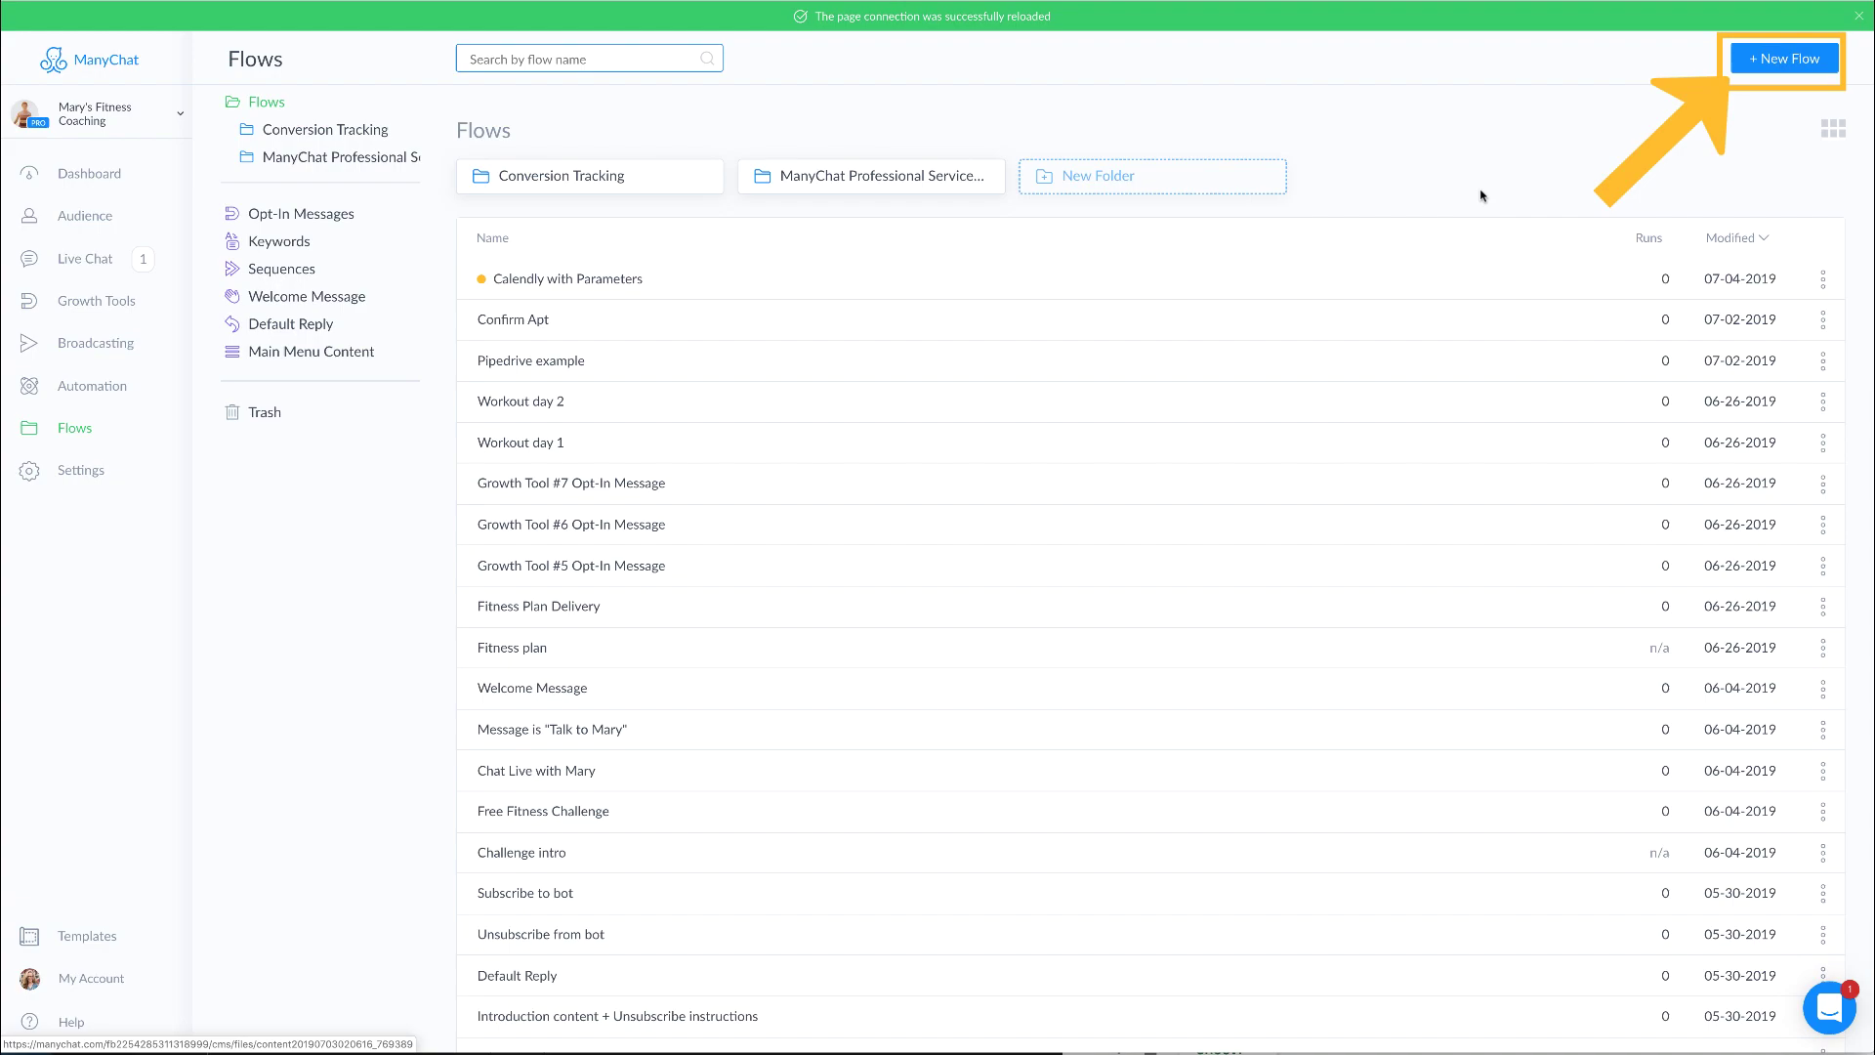
left_click(1786, 61)
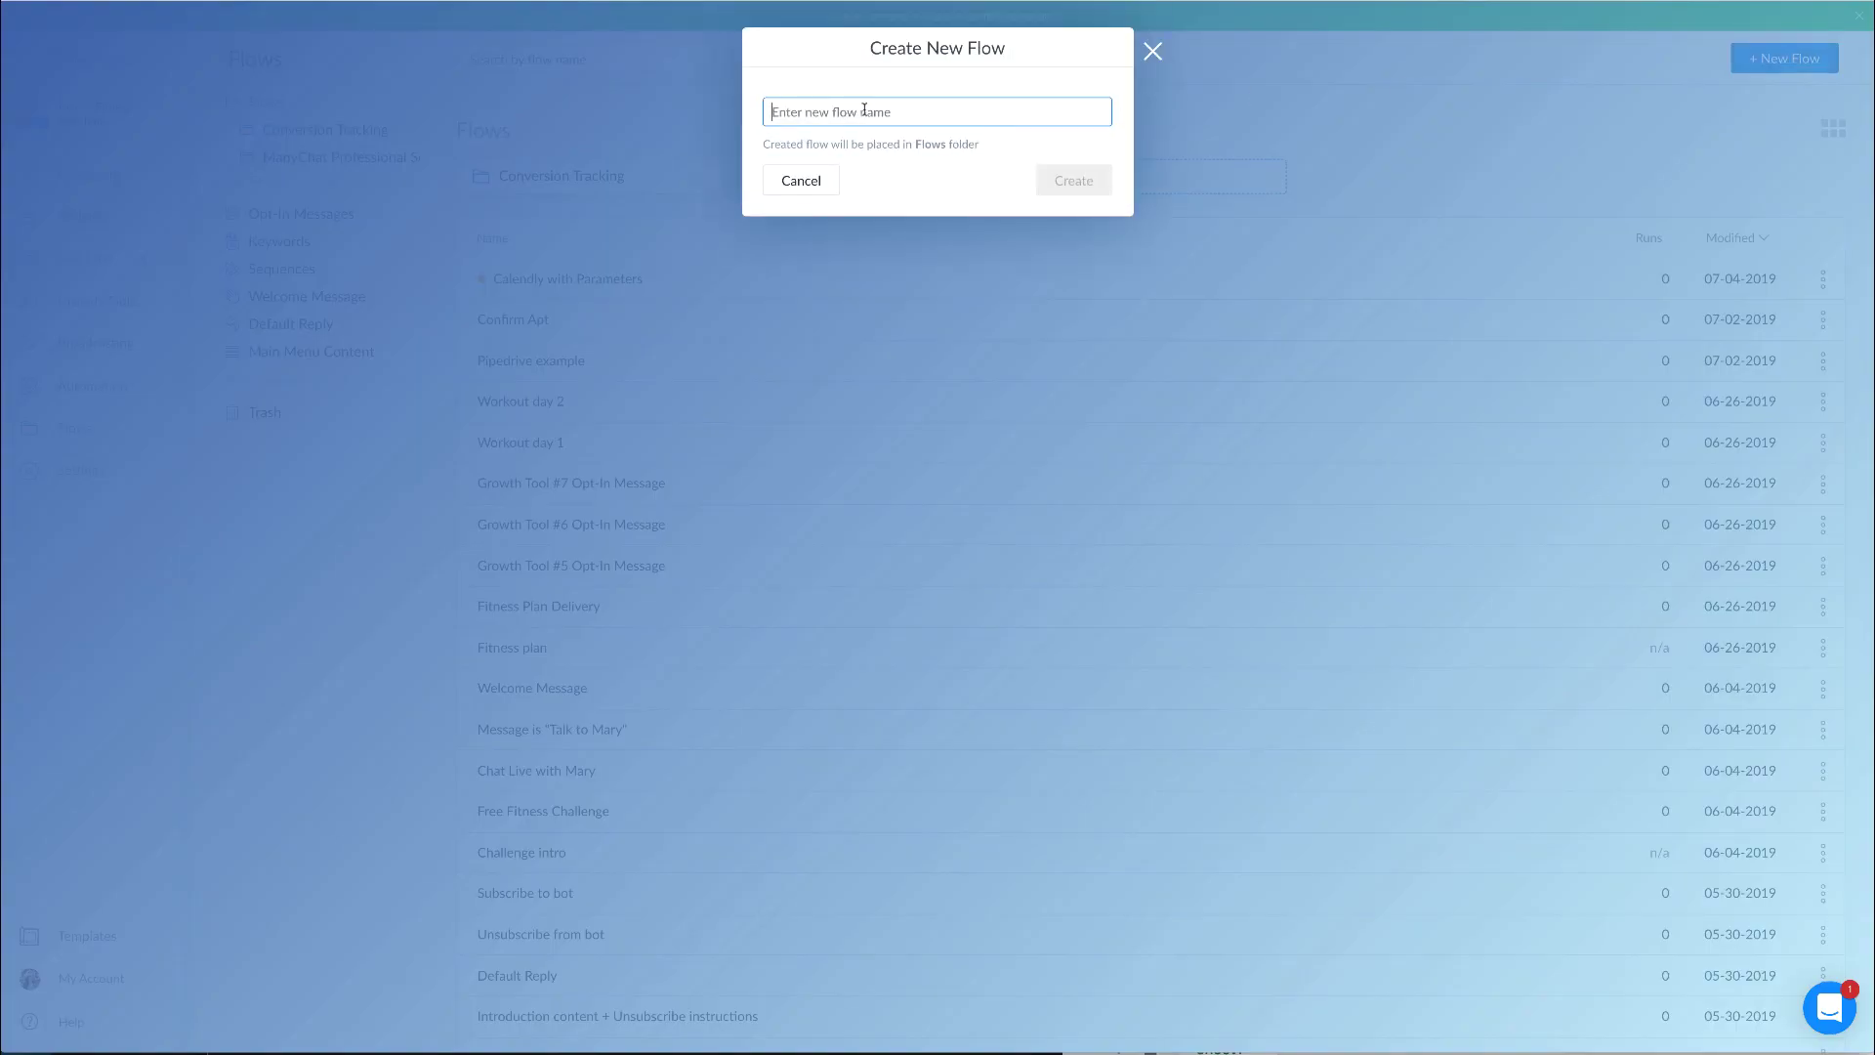
type("flow test")
left_click(1084, 180)
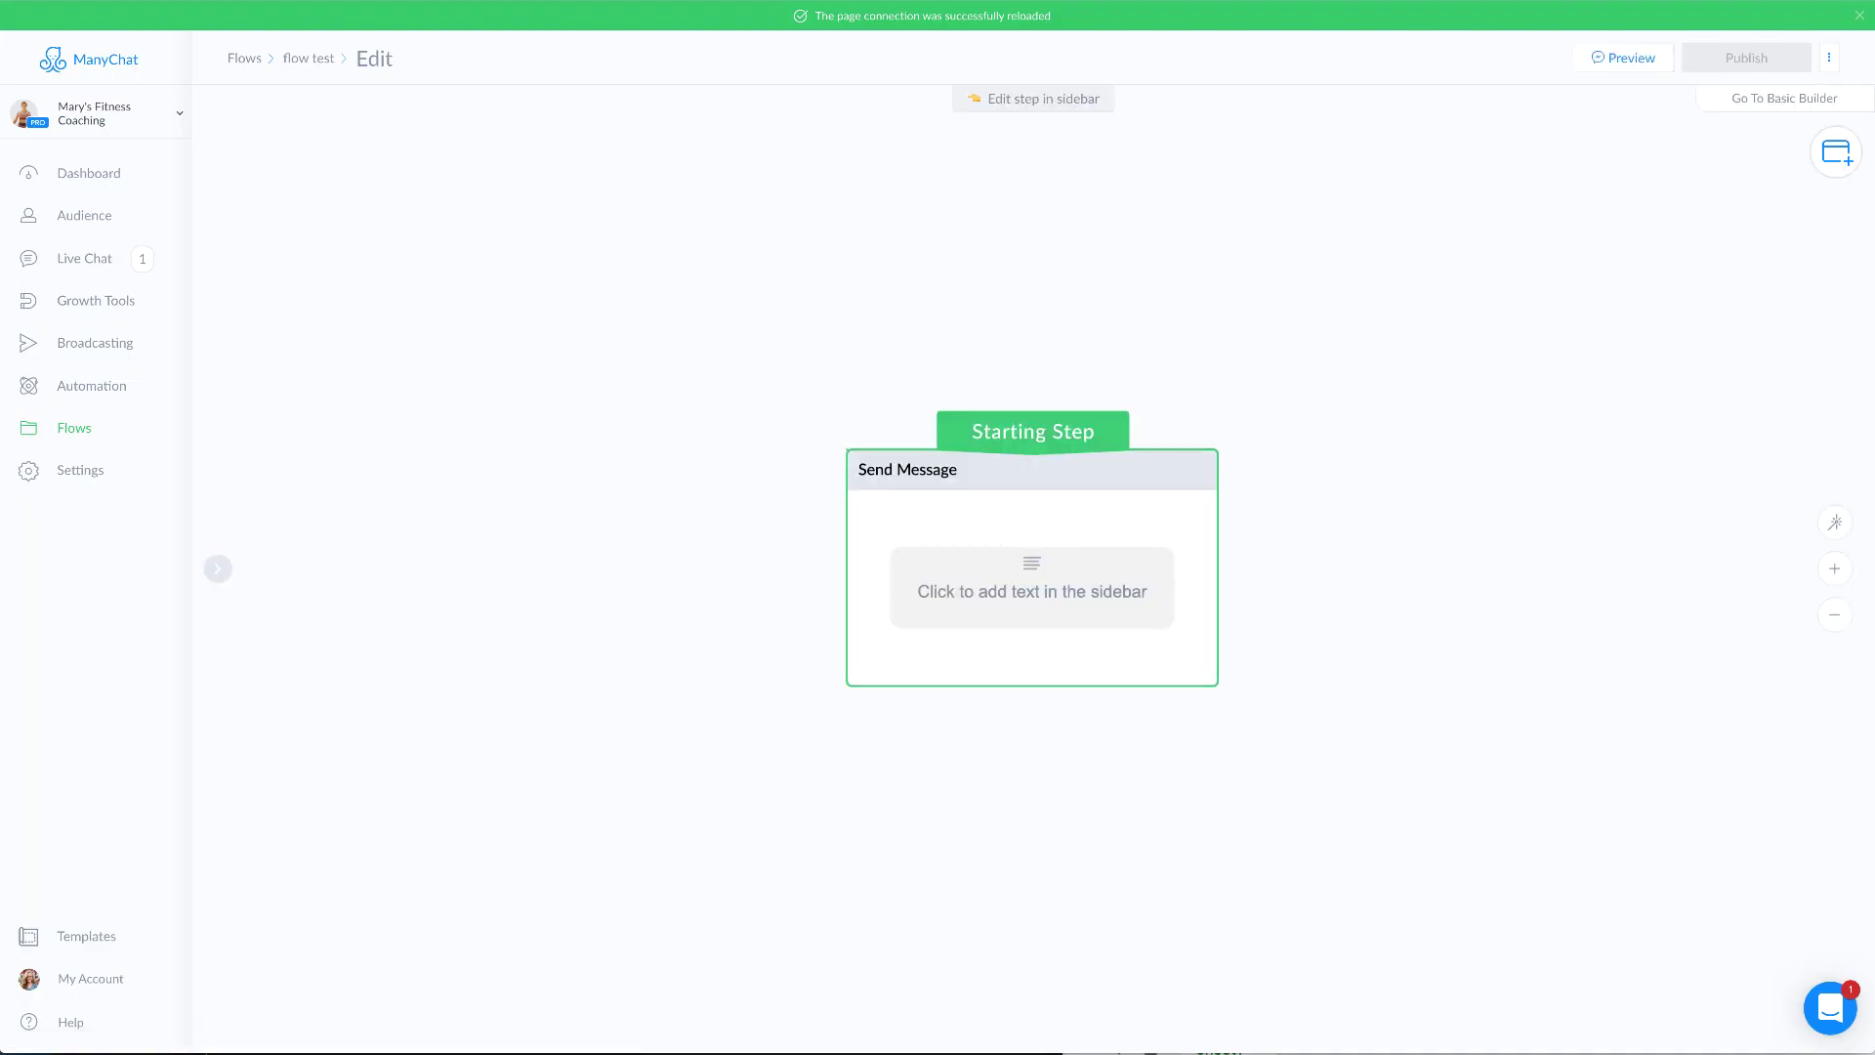
Replace the starting message's empty text block with a User Input question
left_click(1042, 589)
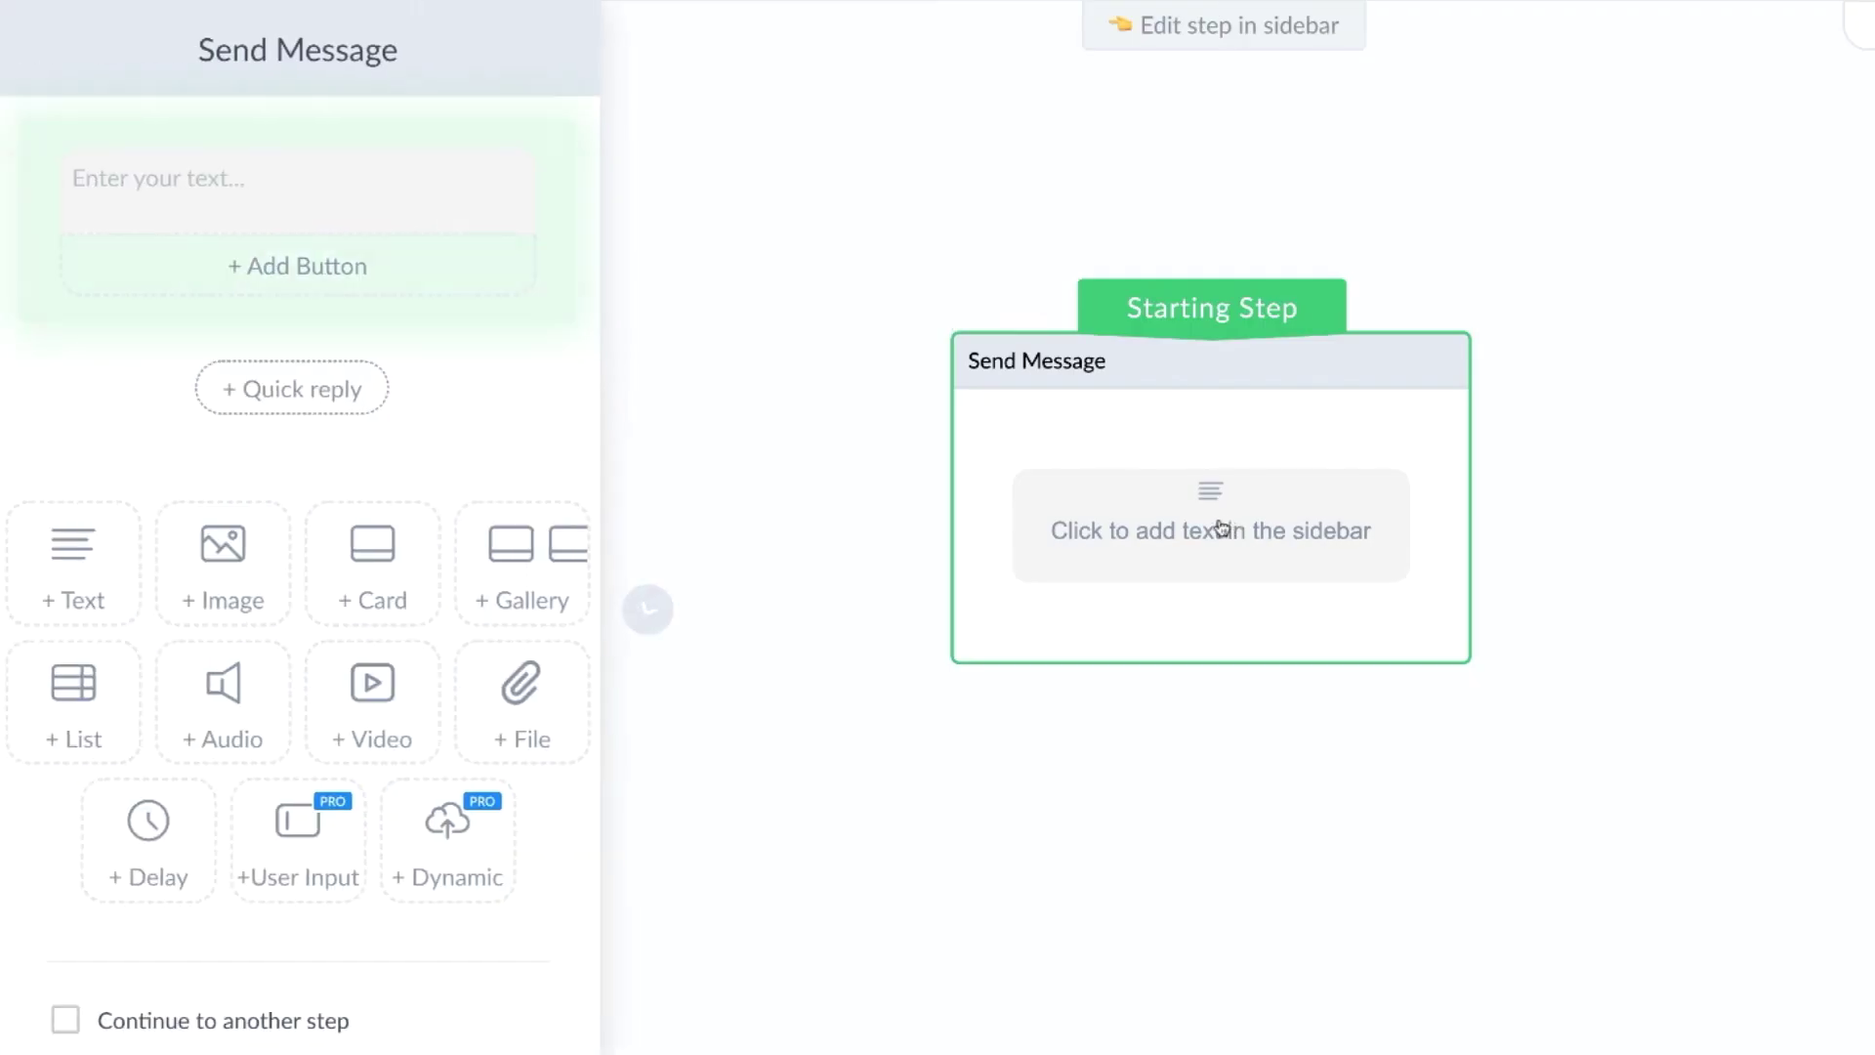
left_click(305, 831)
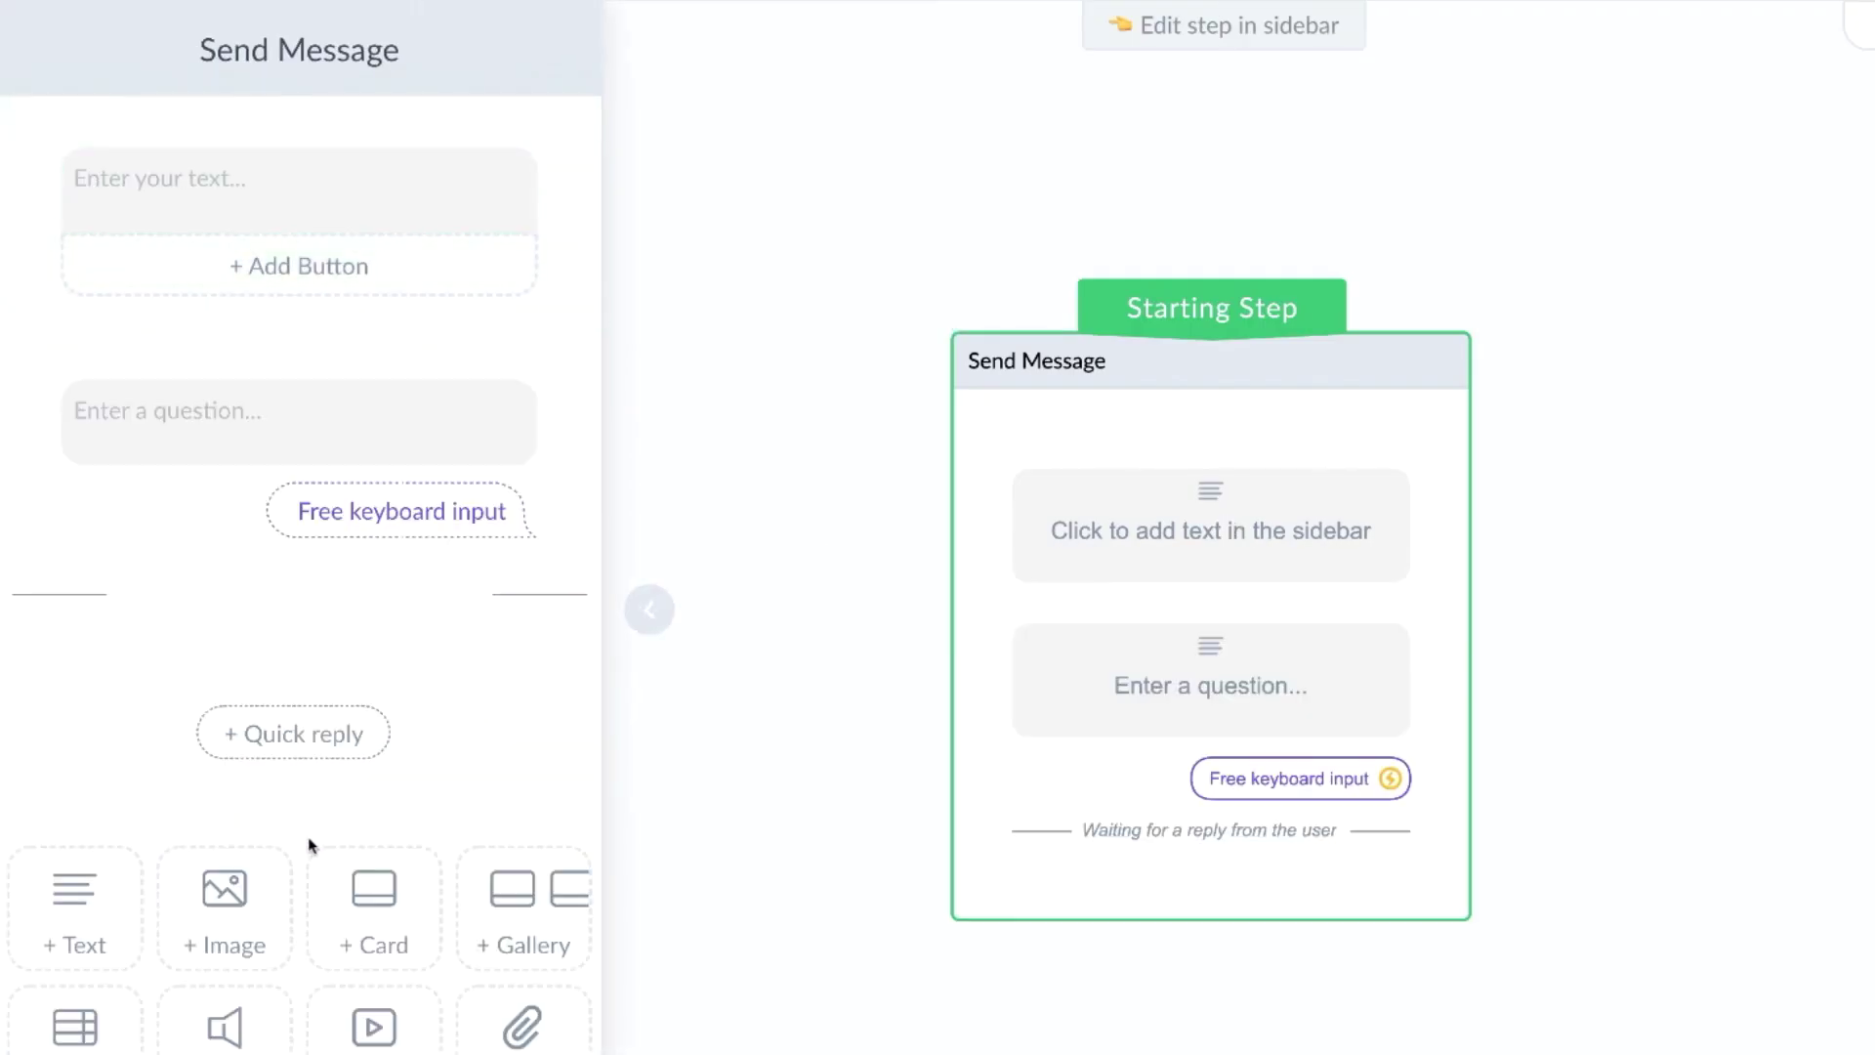
left_click(566, 163)
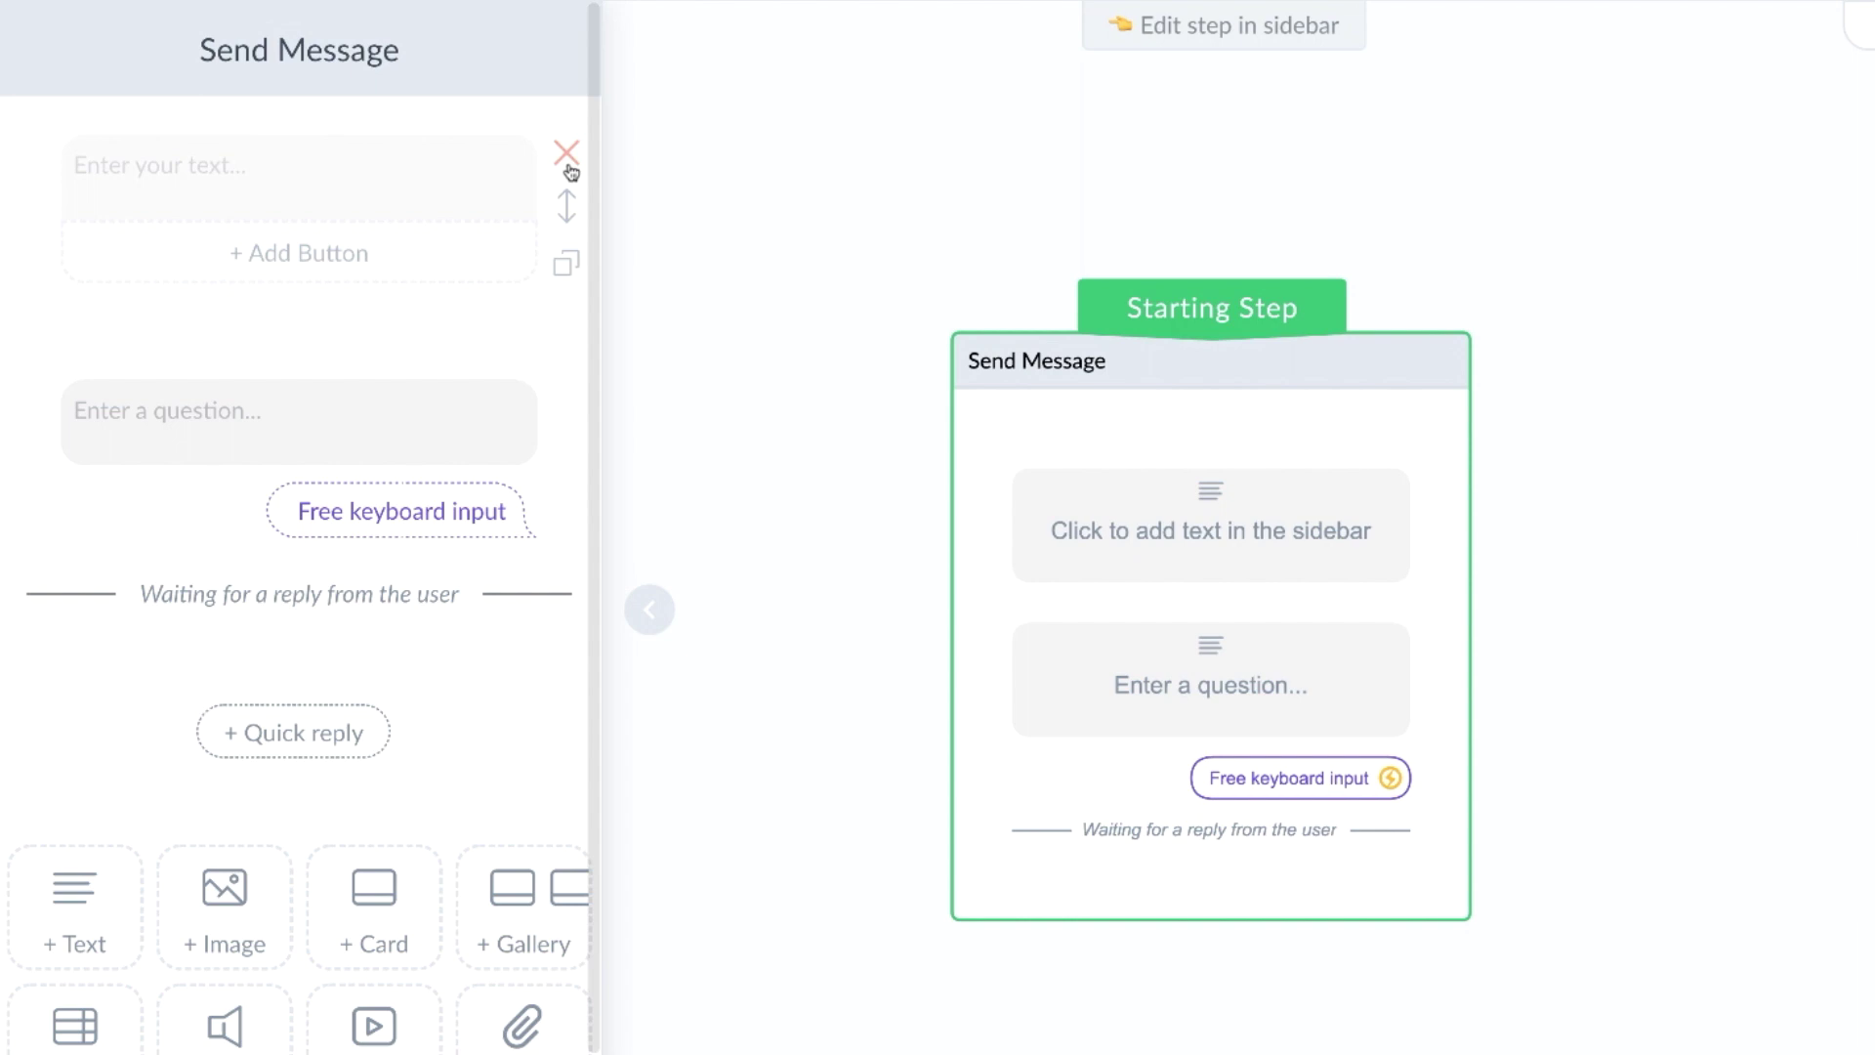
left_click(153, 210)
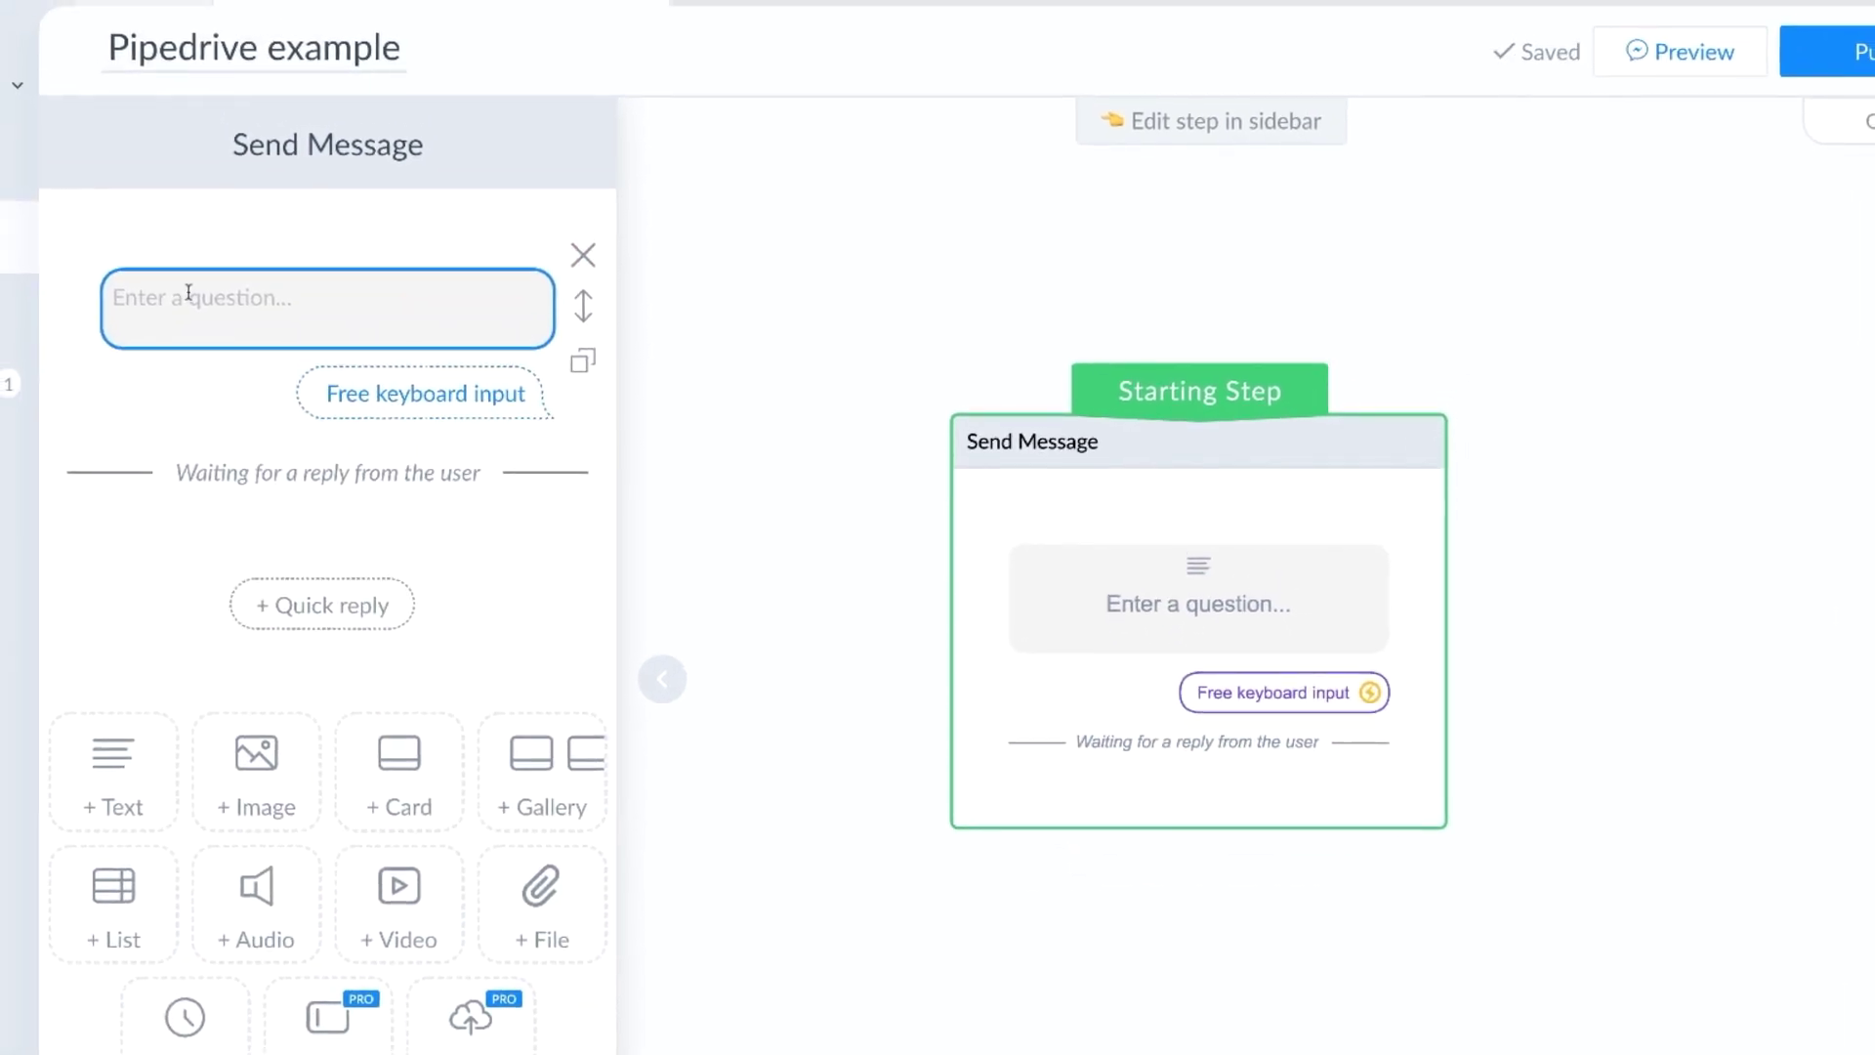
Enter the 'Please…' email confirmation question and set its reply type to Email
left_click(198, 293)
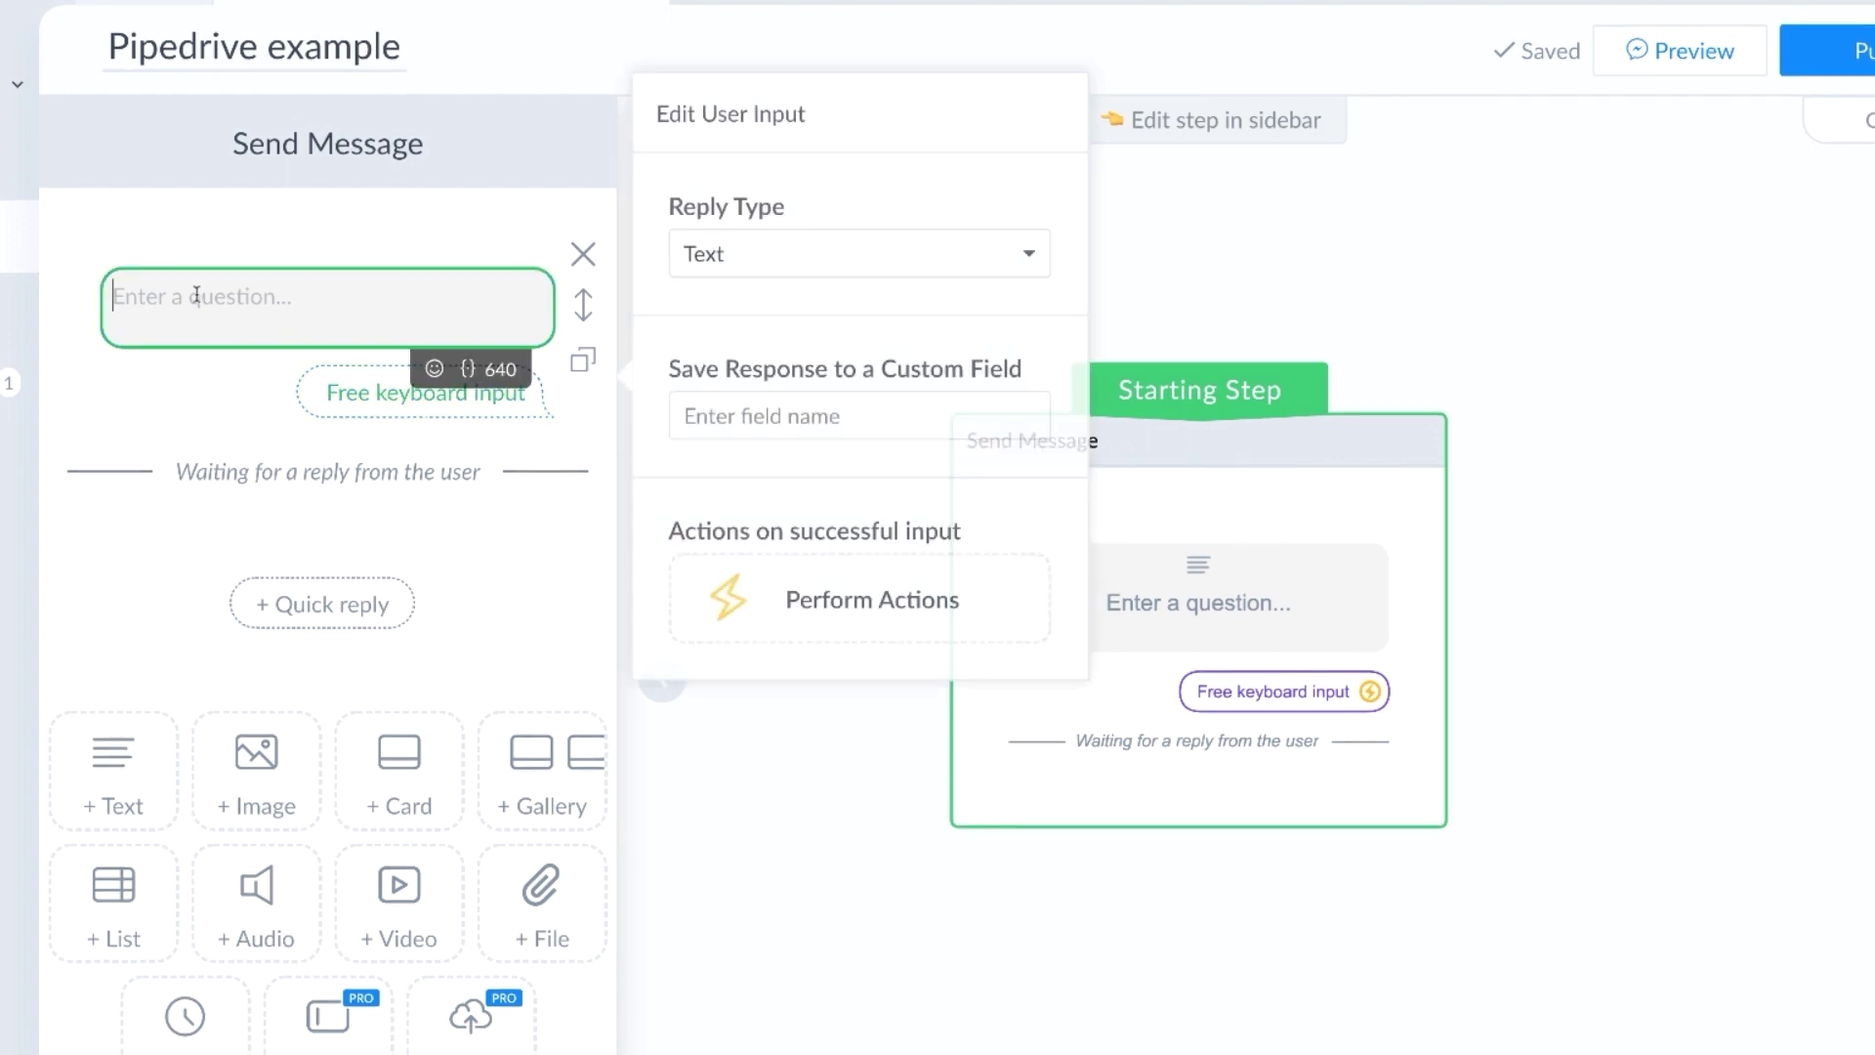
type("Please")
type("confirm your email by tapping below or typing an alternate you prefer.")
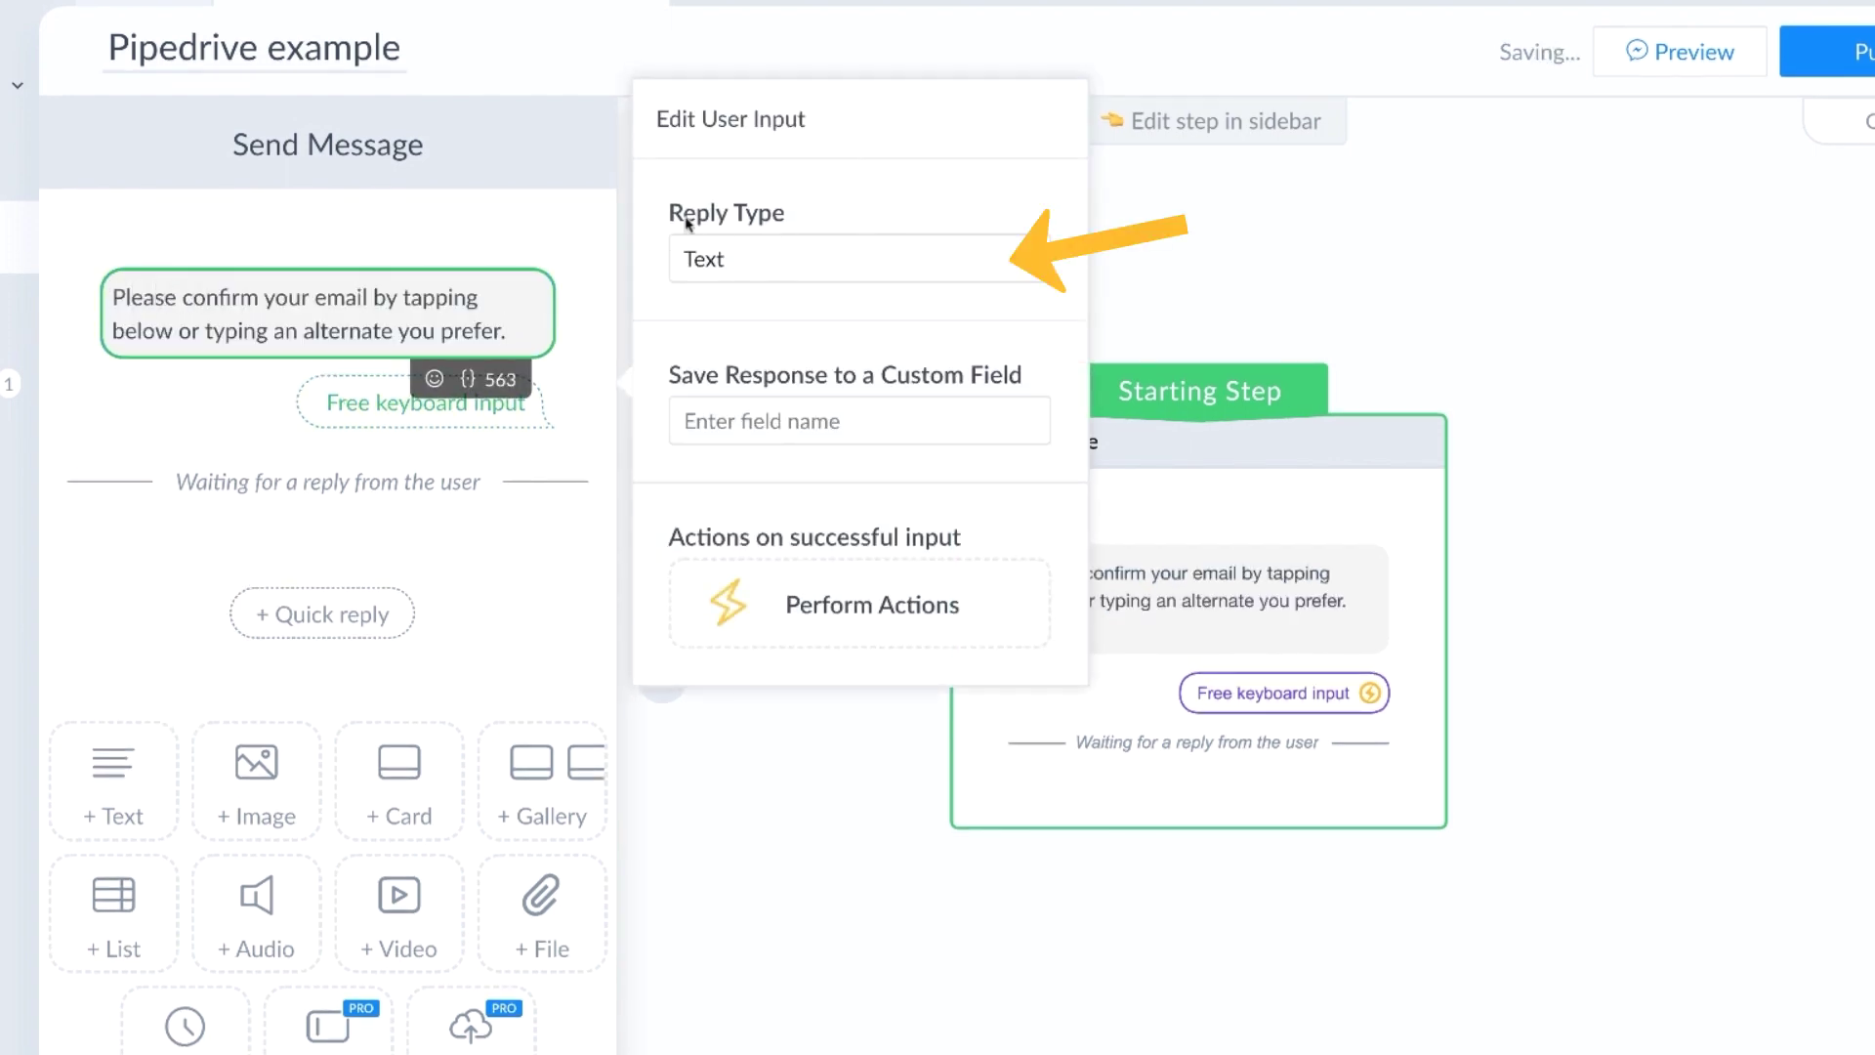
left_click(791, 255)
left_click(746, 347)
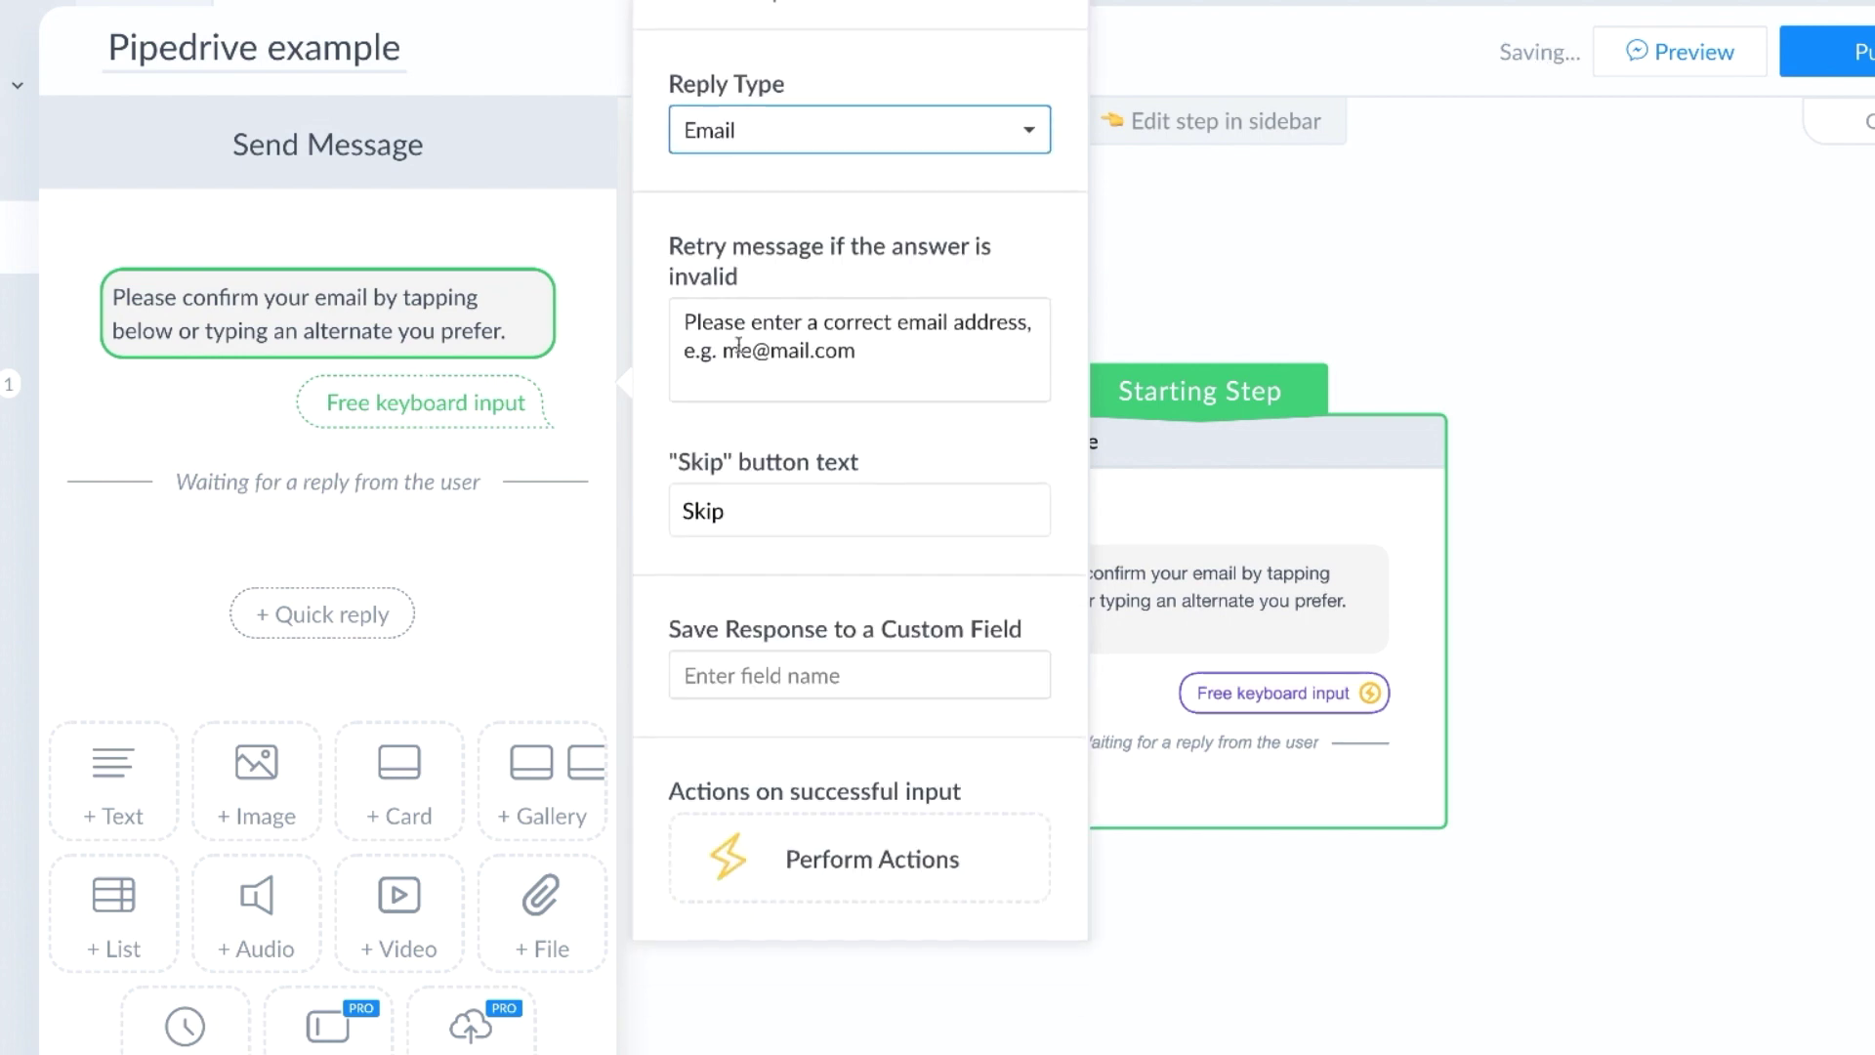
Remove the Skip button label and save the reply to the Email_address custom field
left_click(744, 506)
double_click(744, 506)
key("BackSpace")
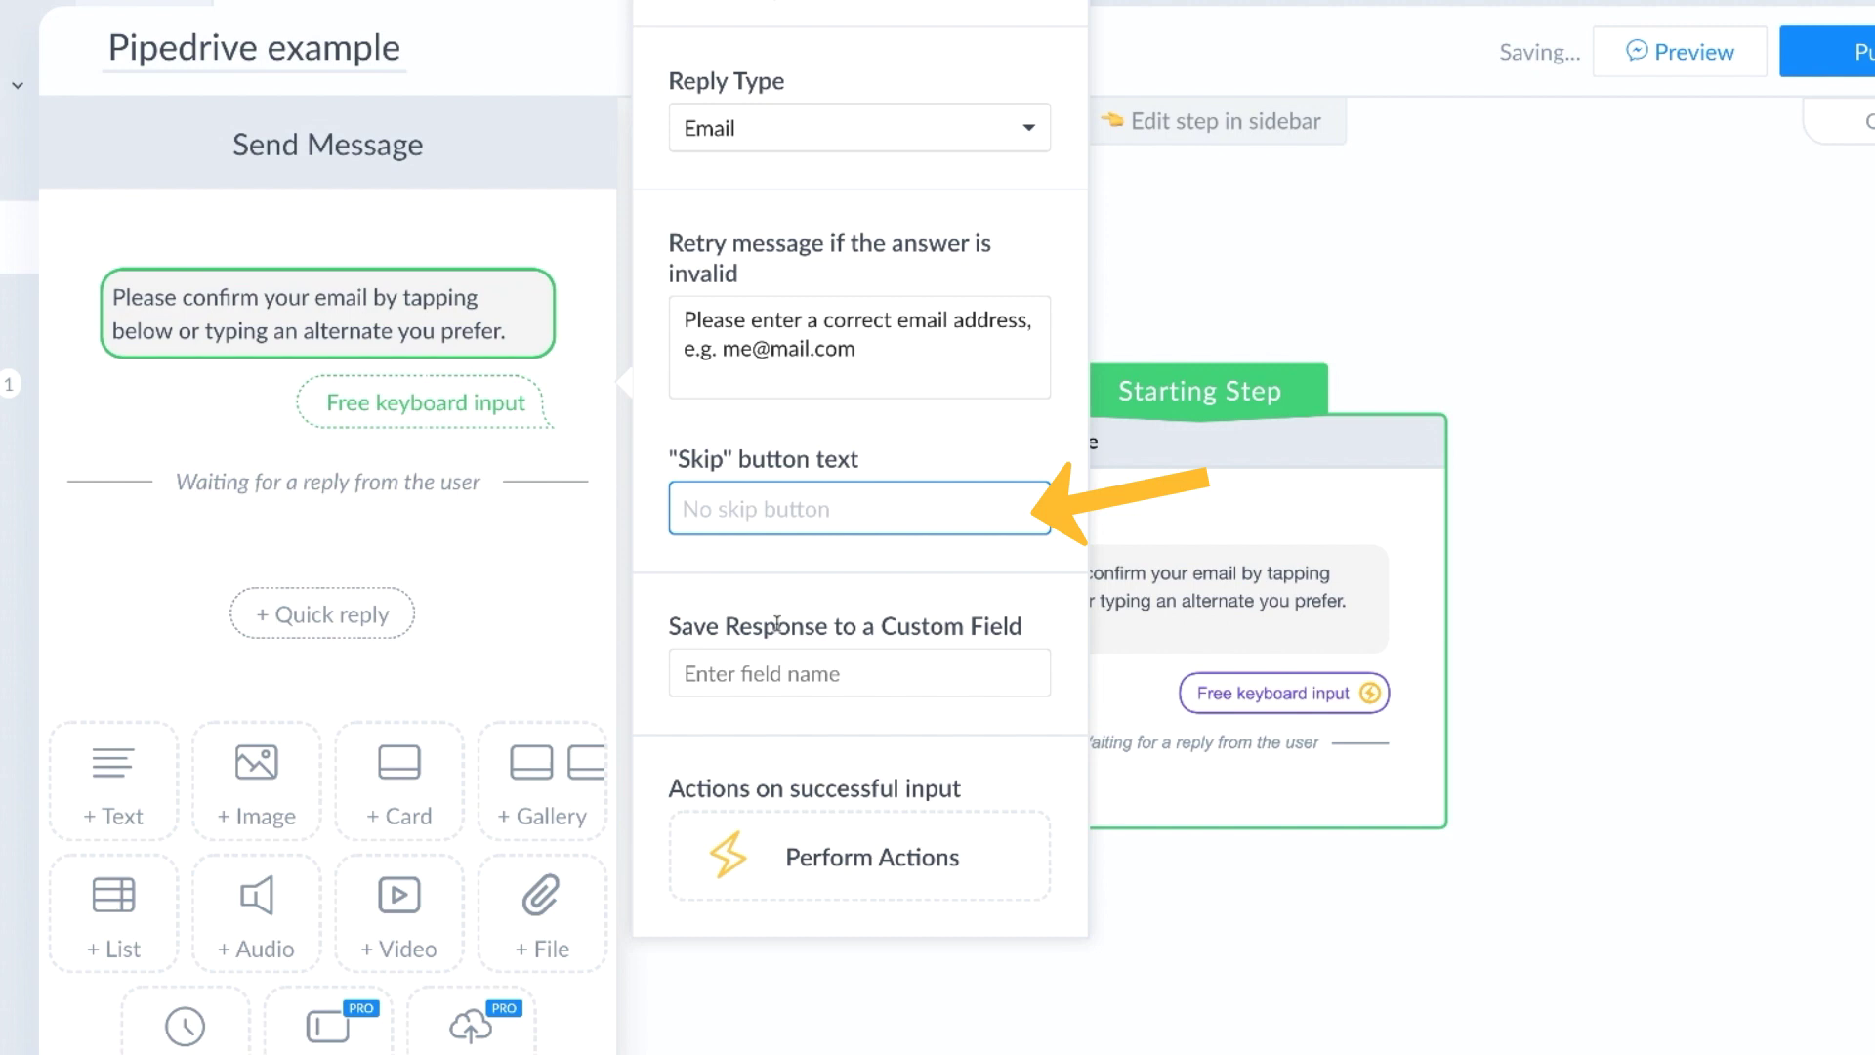
left_click(783, 673)
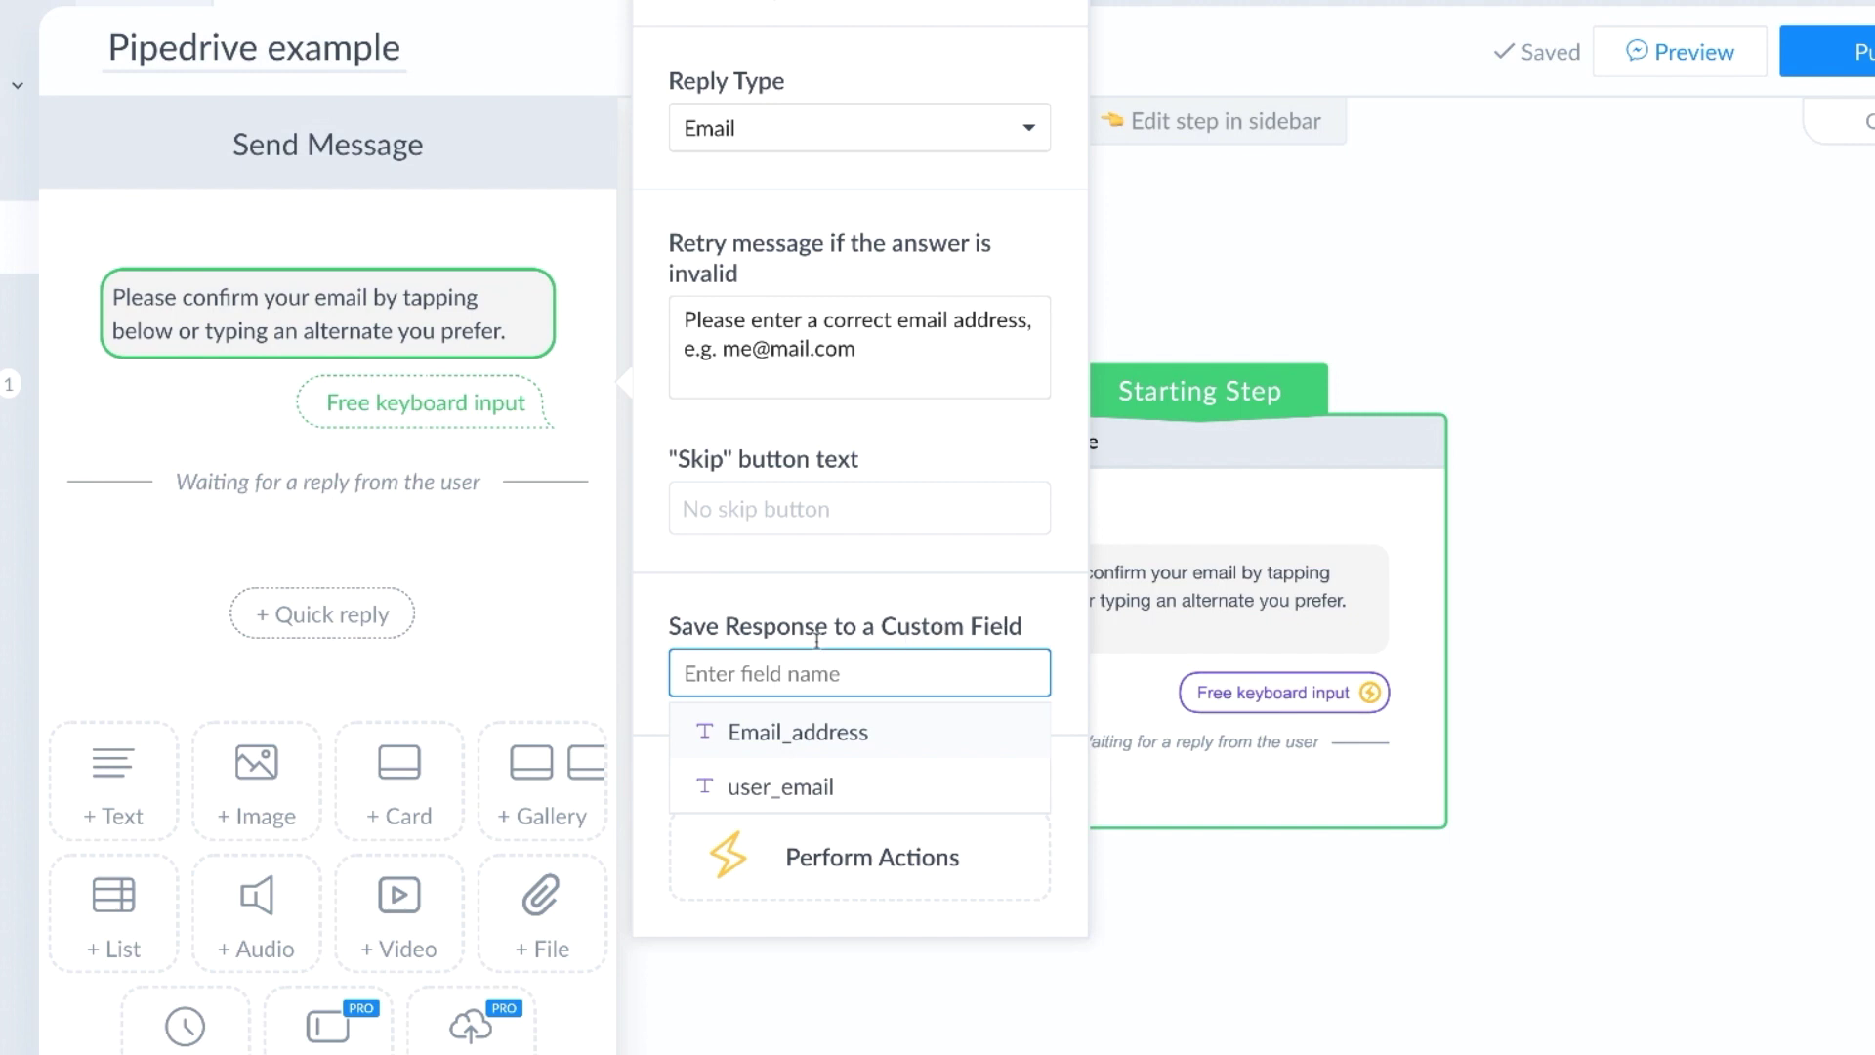
left_click(808, 740)
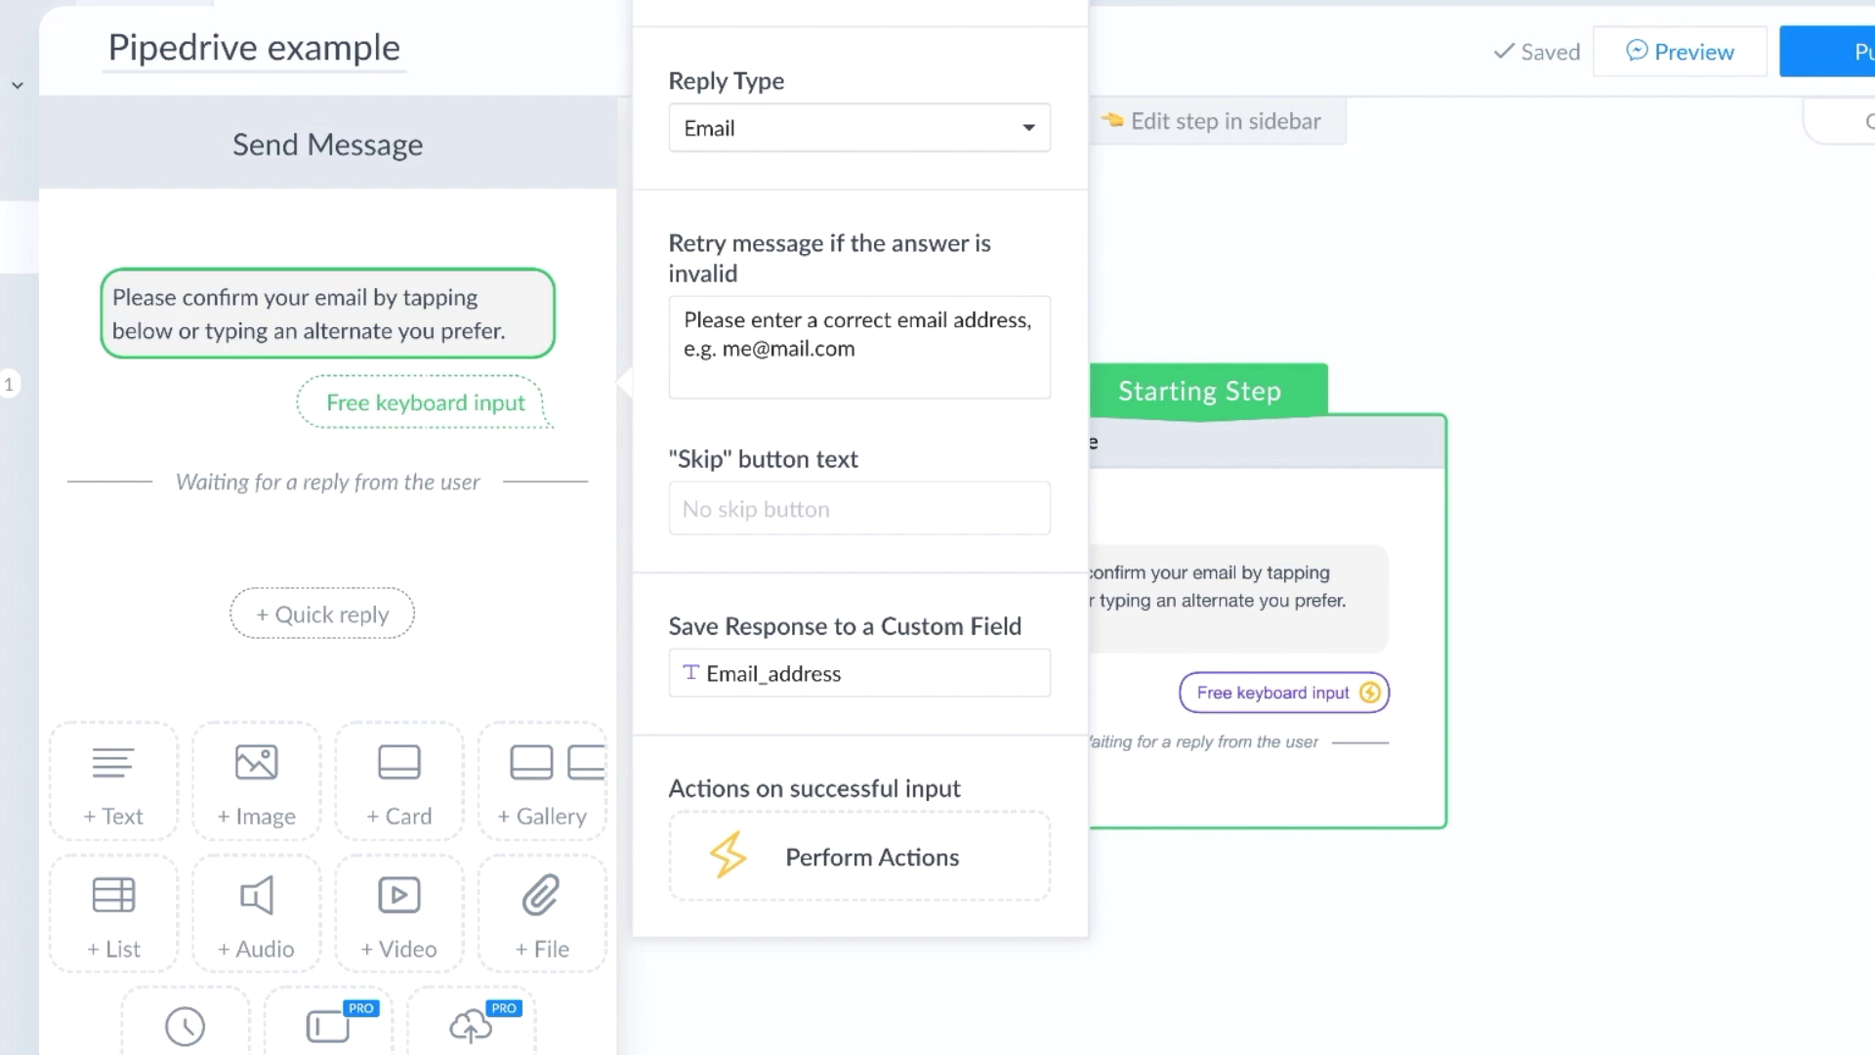
left_click(452, 573)
left_click(1284, 622)
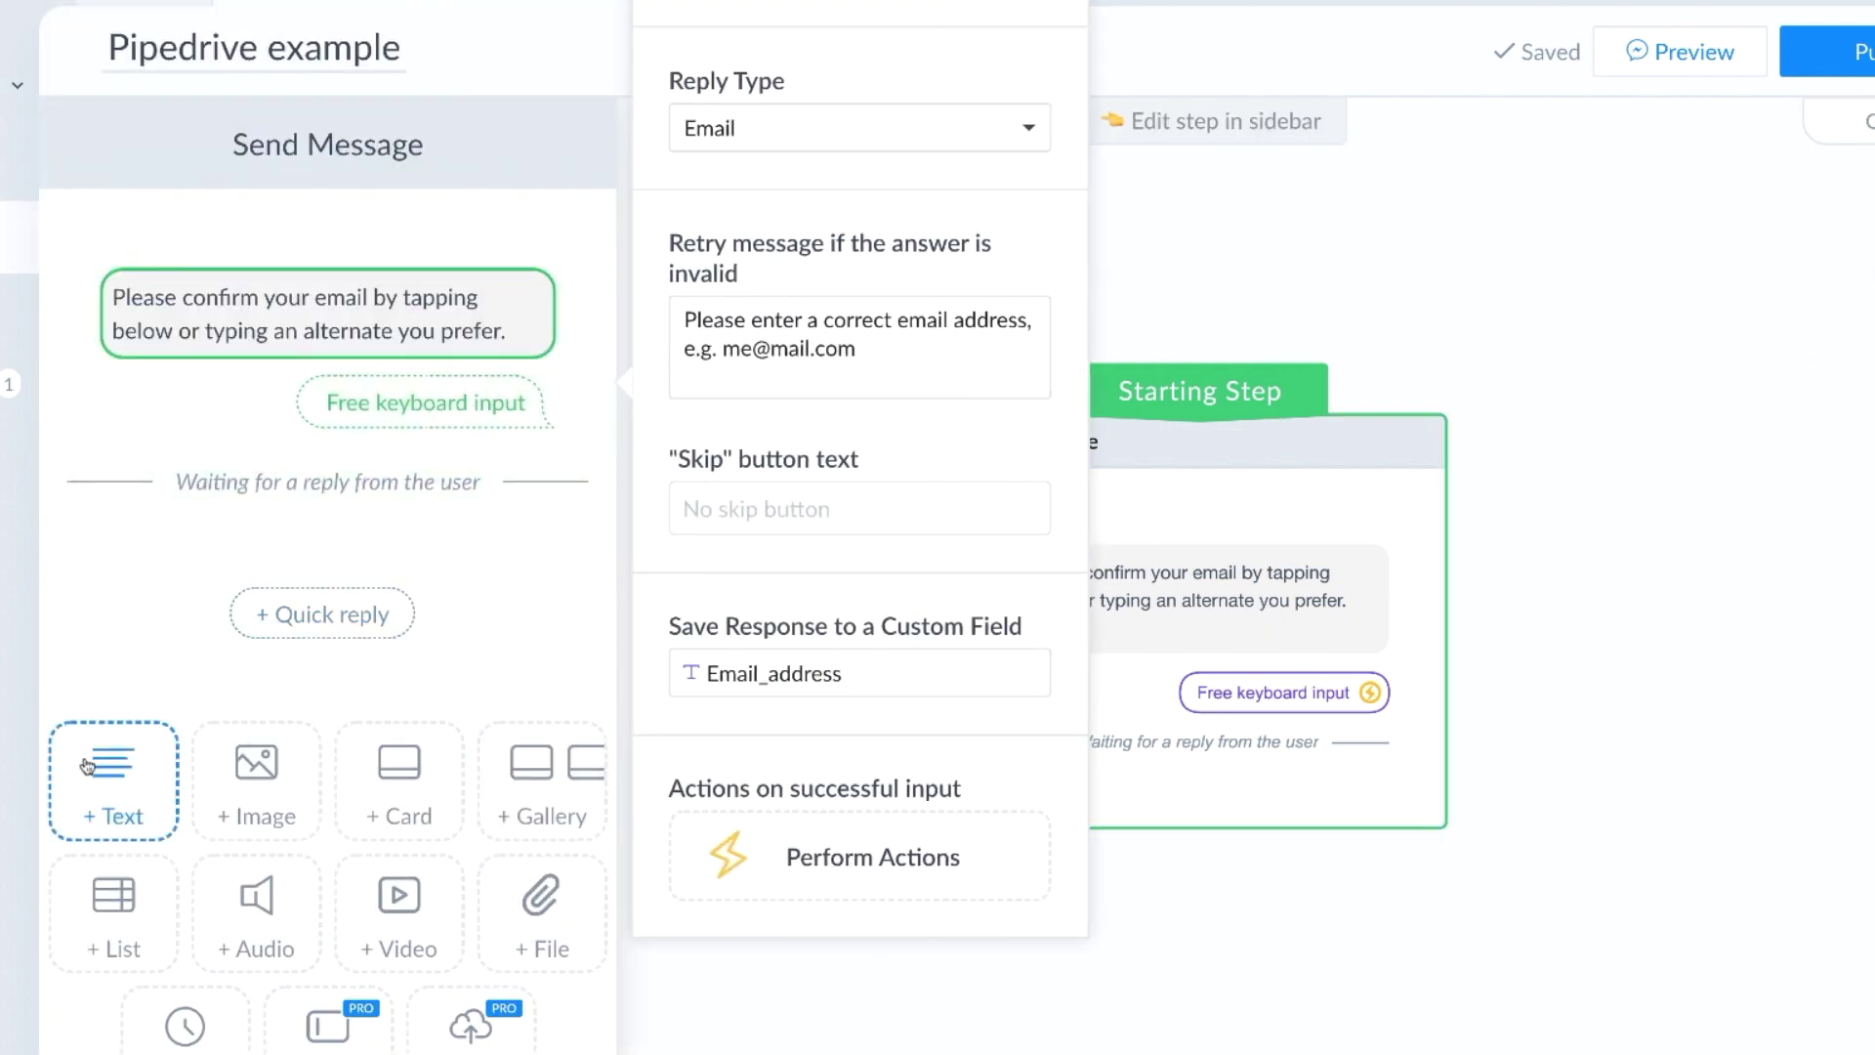
Add a second question asking users to confirm their phone number, with Phone reply type
left_click(349, 1038)
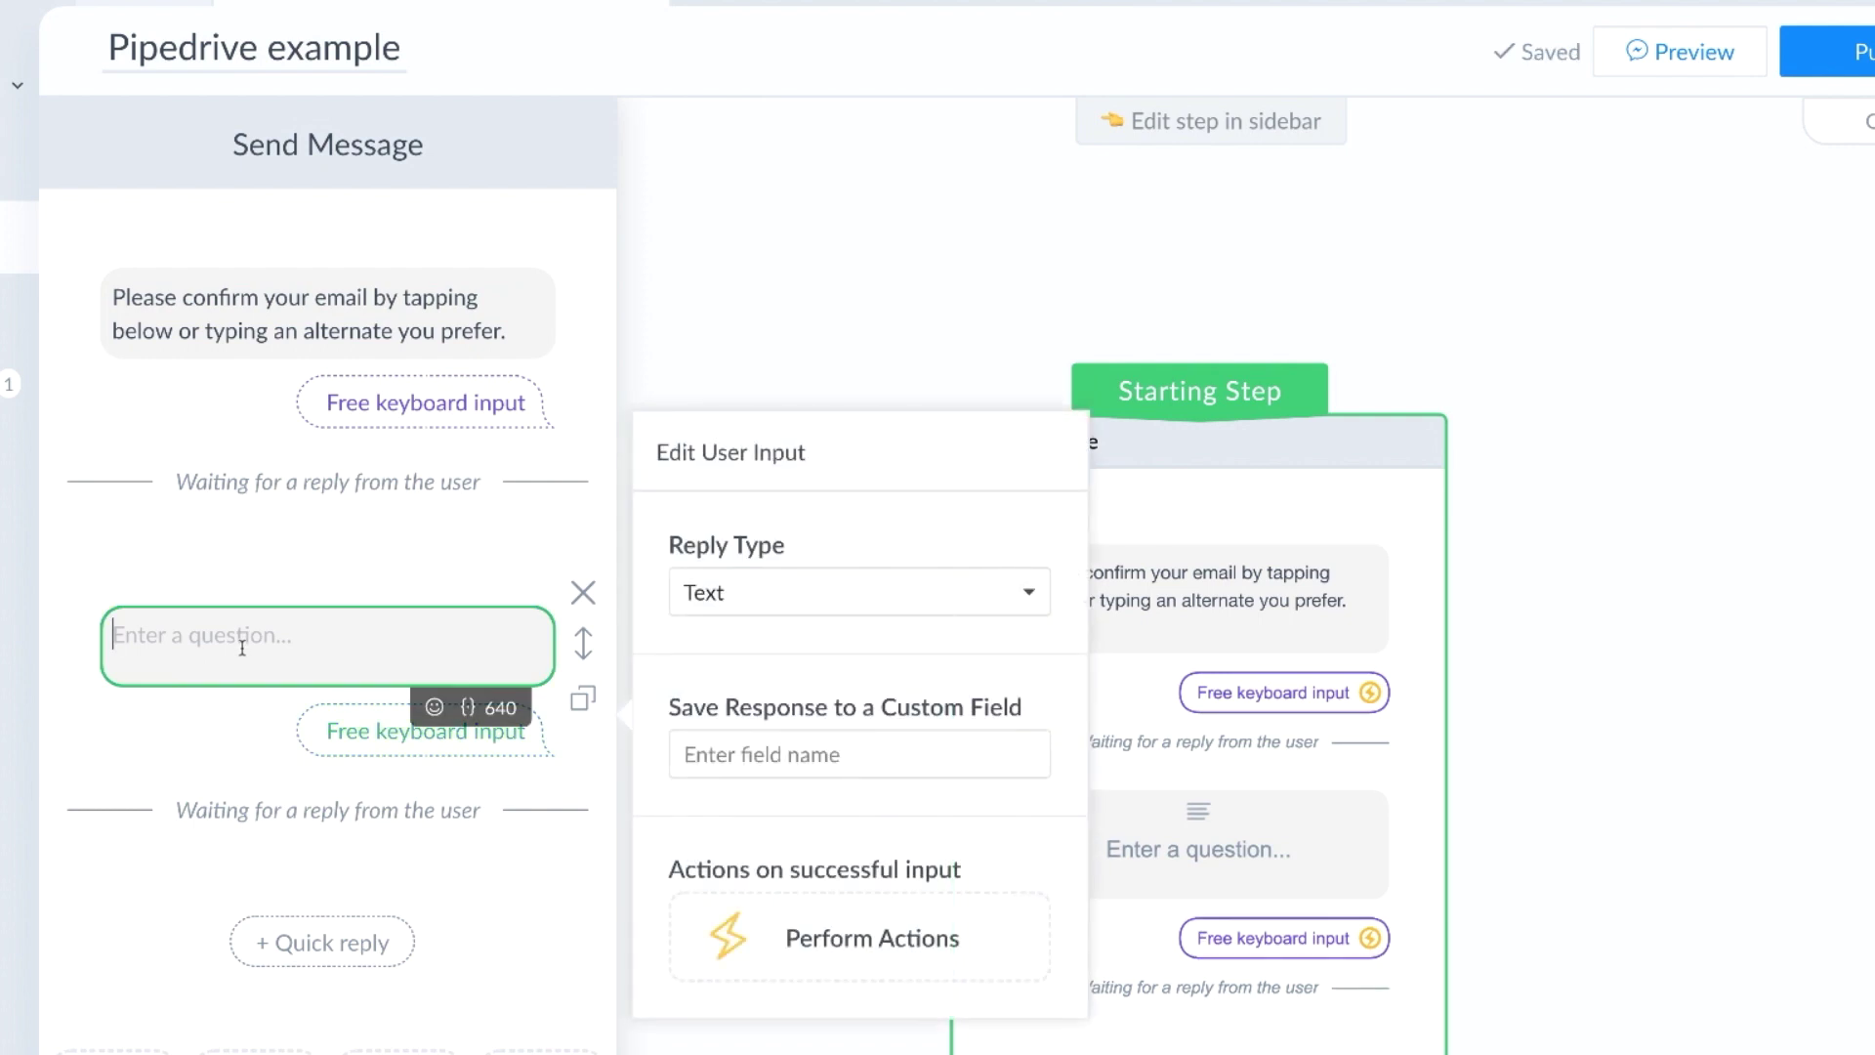
type("Great. Please confirm your phone number by tapping below or type a preferred alternate.")
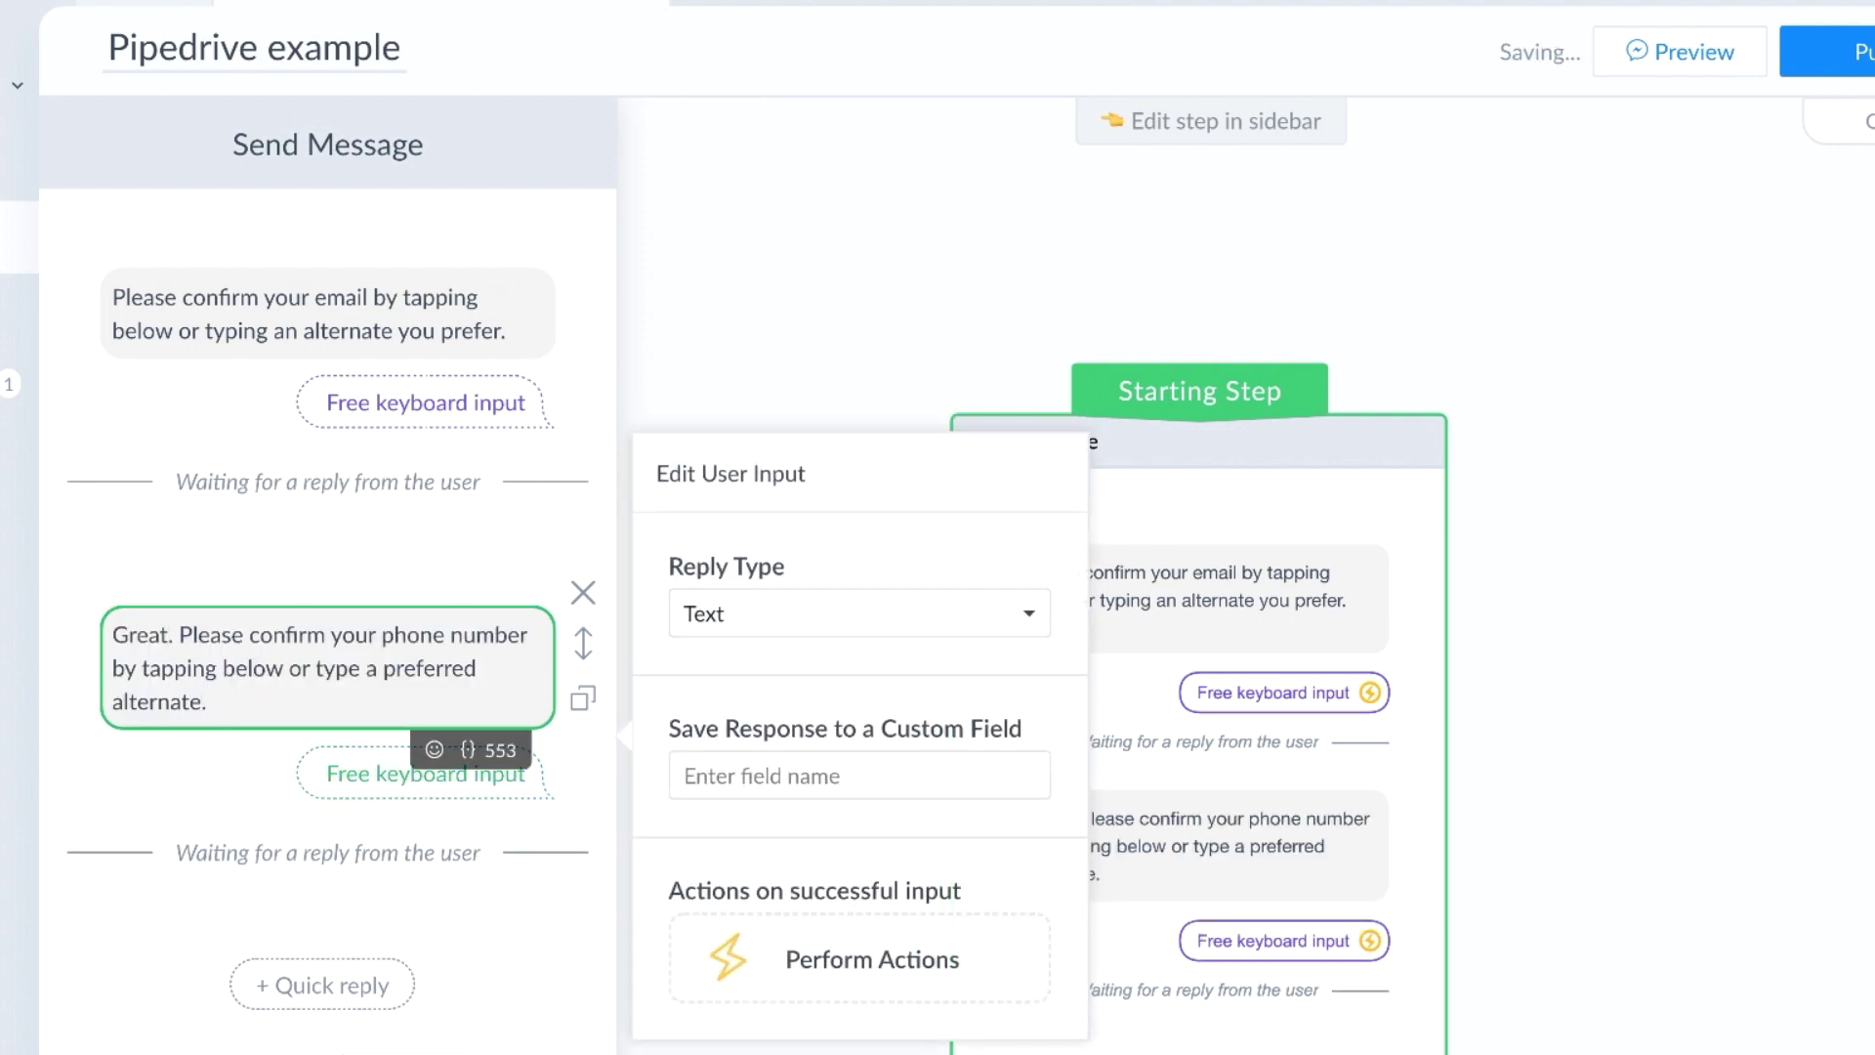
left_click(892, 625)
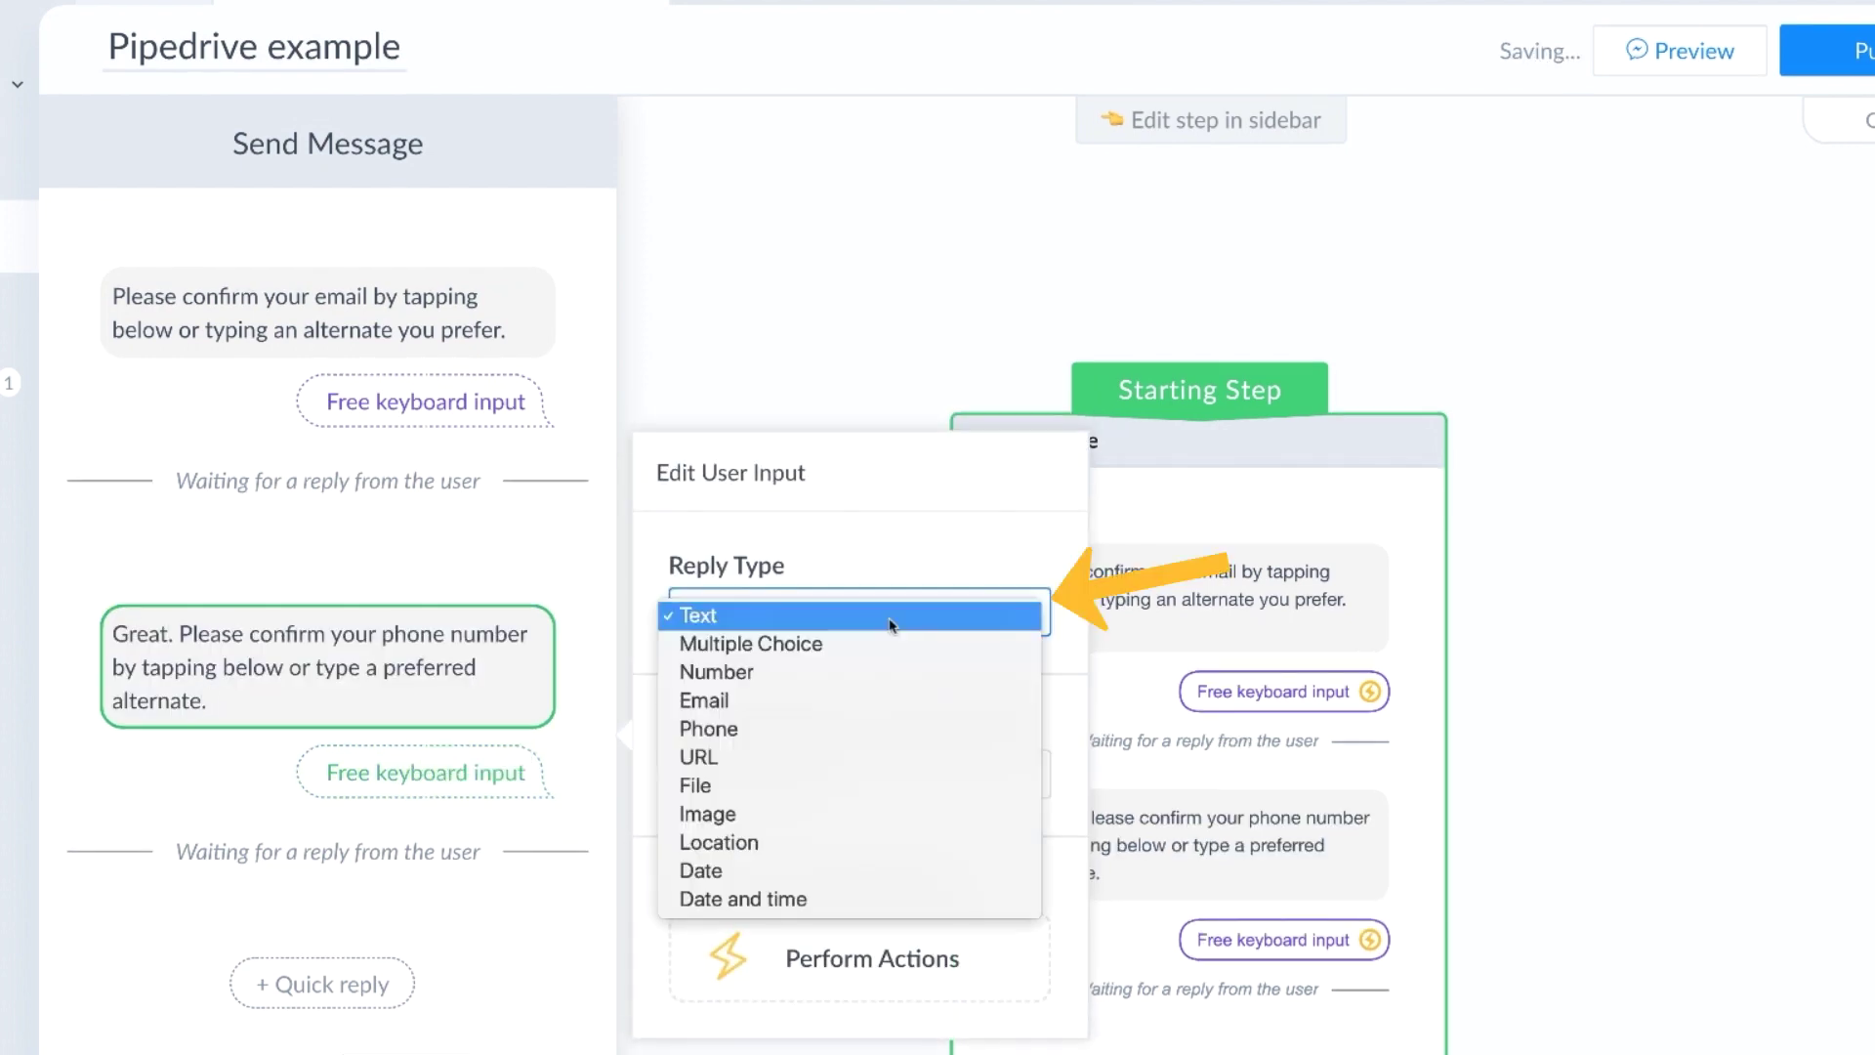
left_click(776, 732)
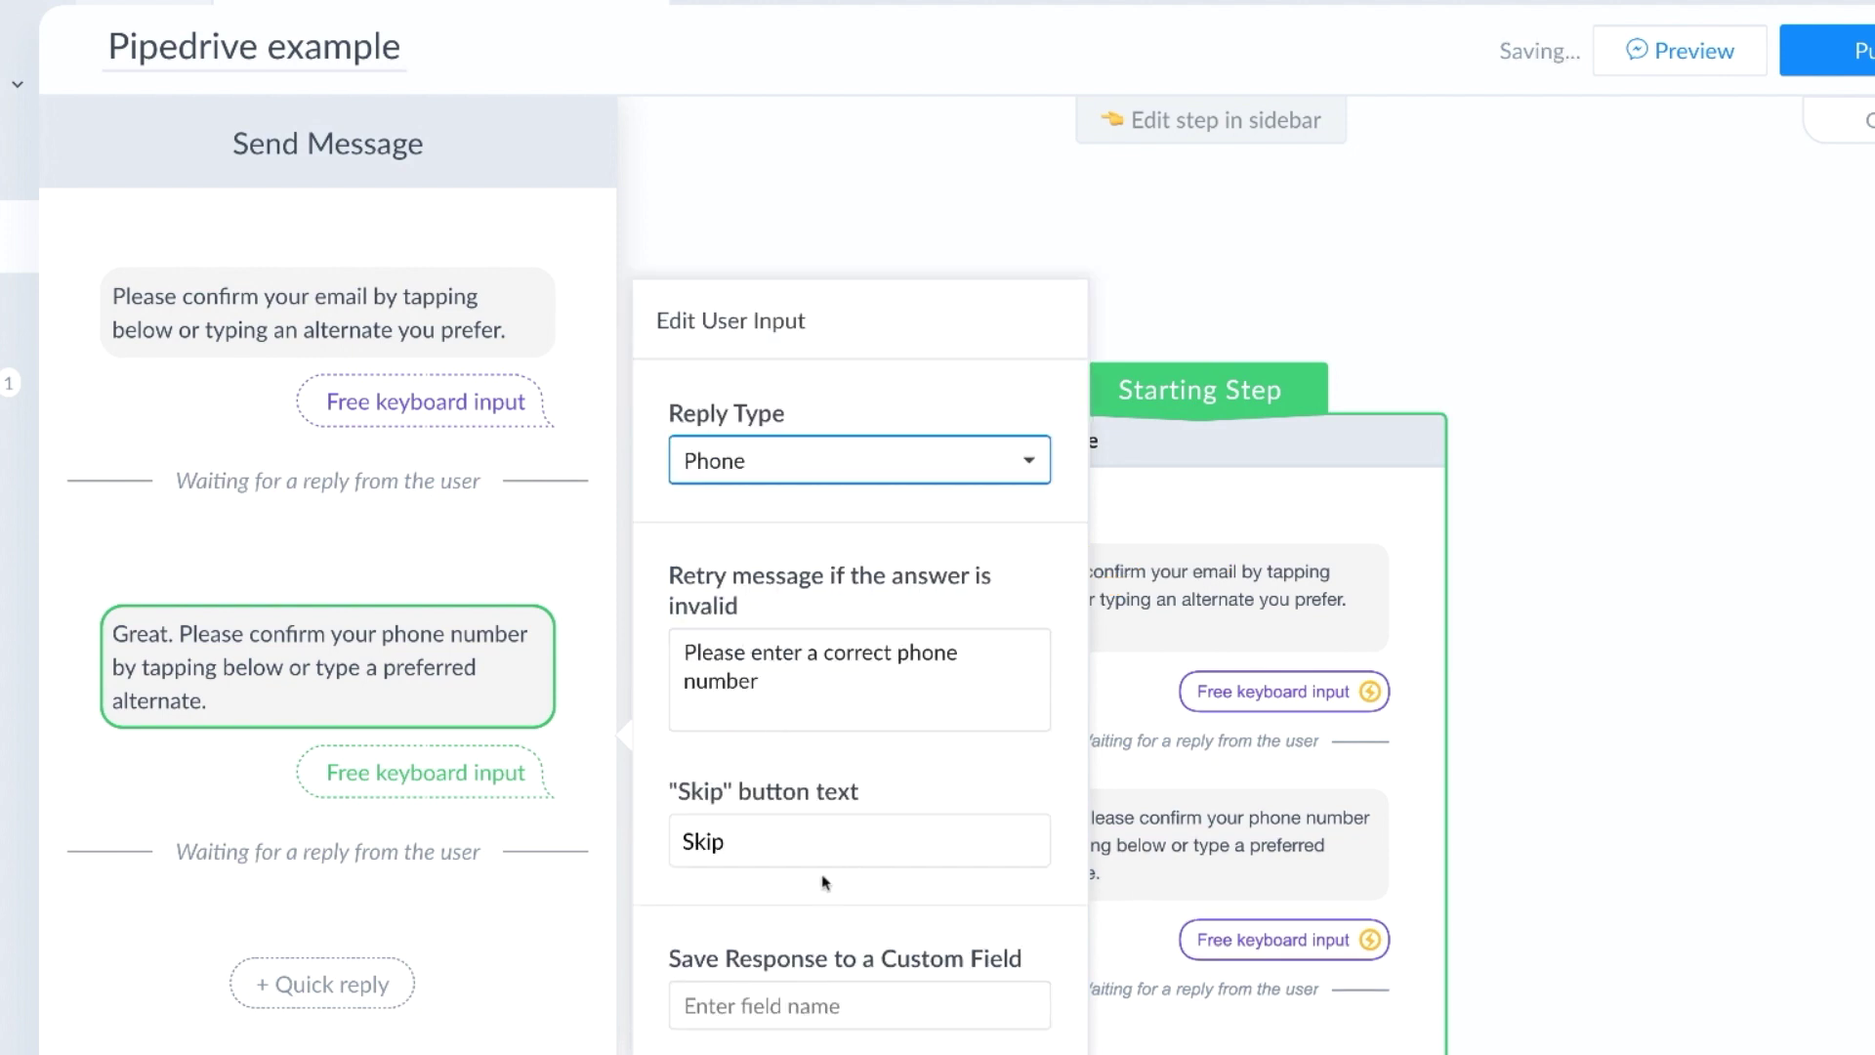
left_click(752, 846)
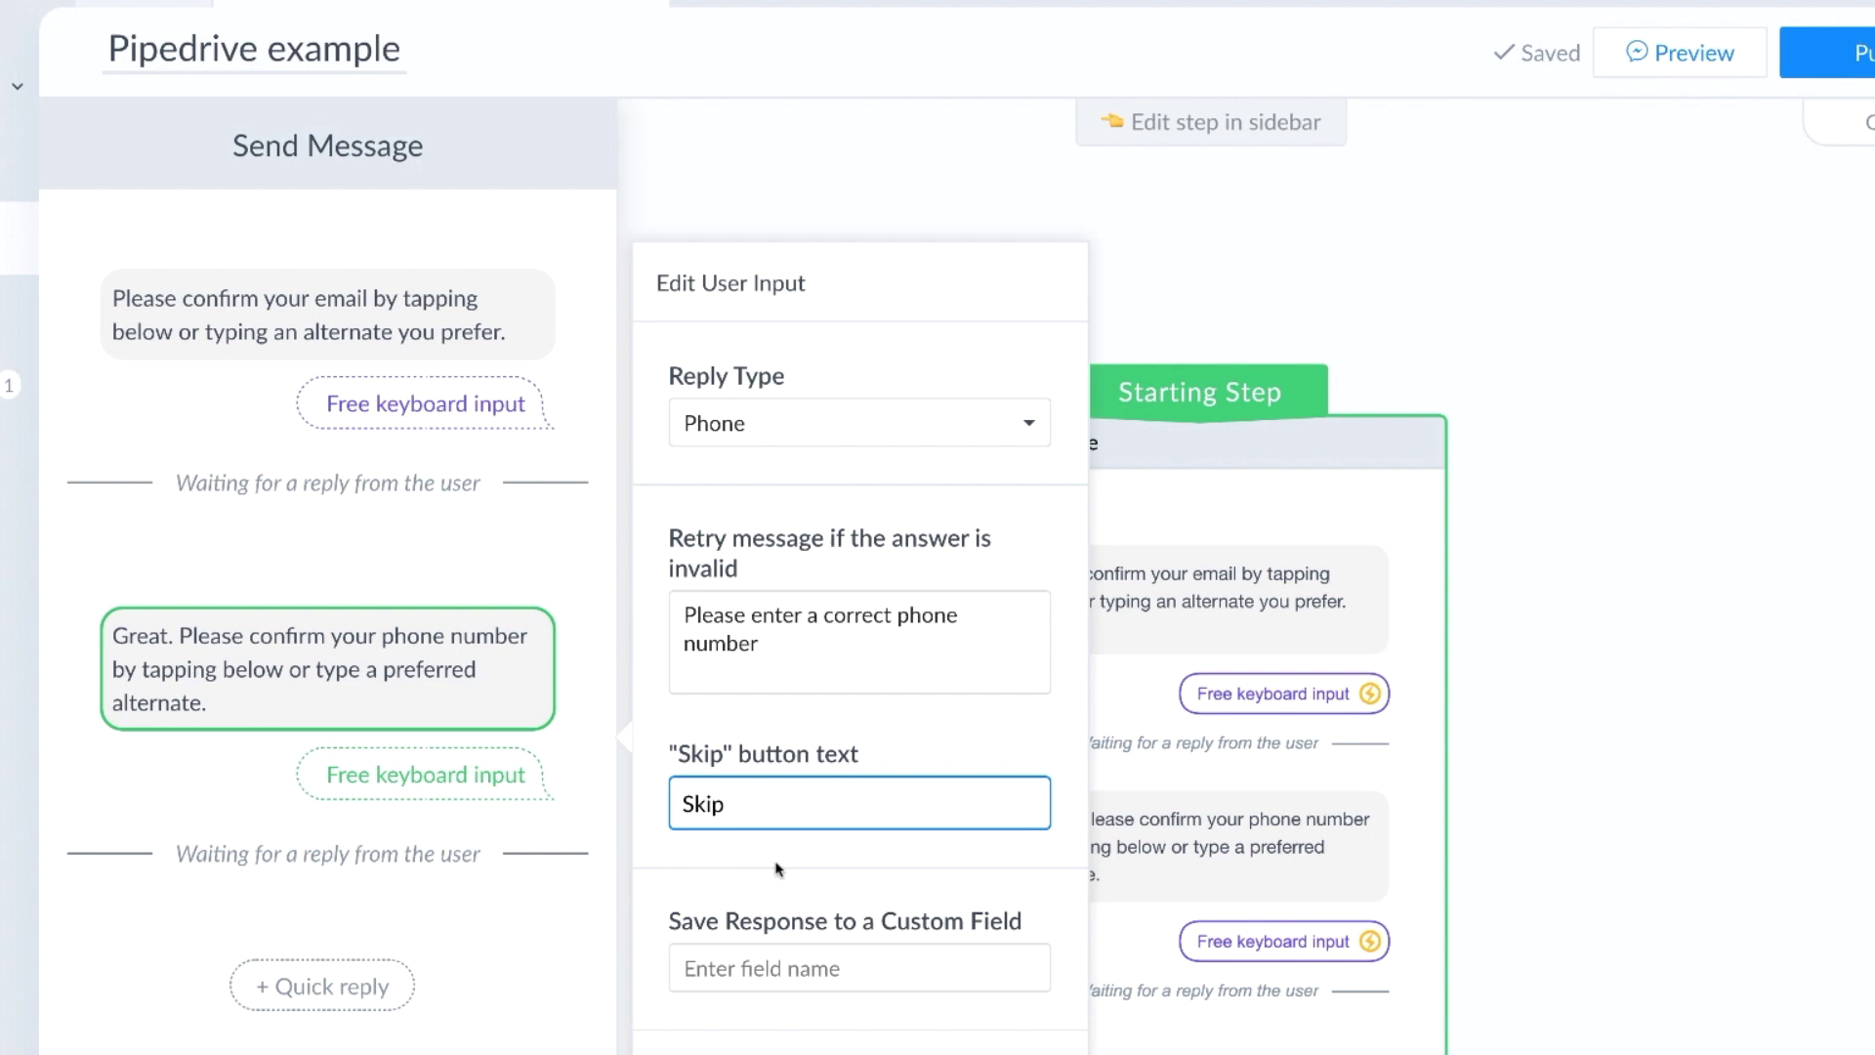
Save the phone reply to a new Text custom field named Phone_Number
left_click(760, 957)
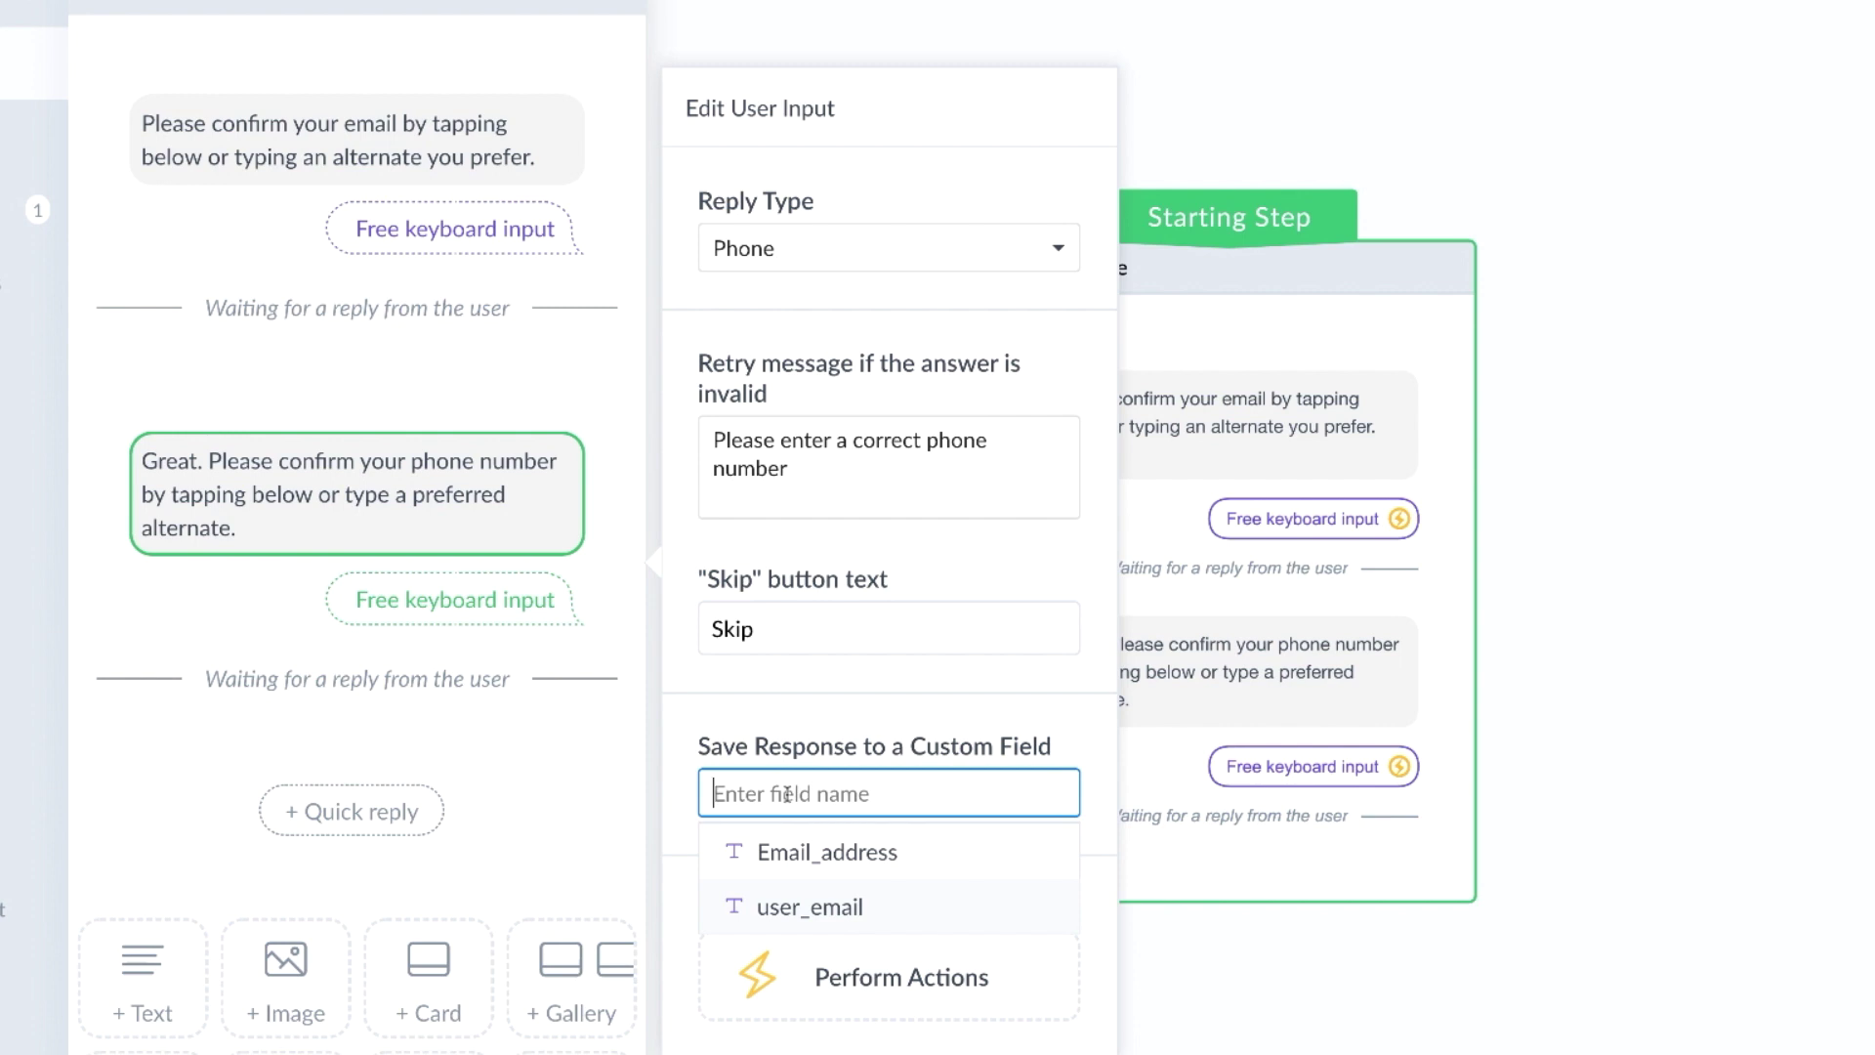
type("Phone_Number")
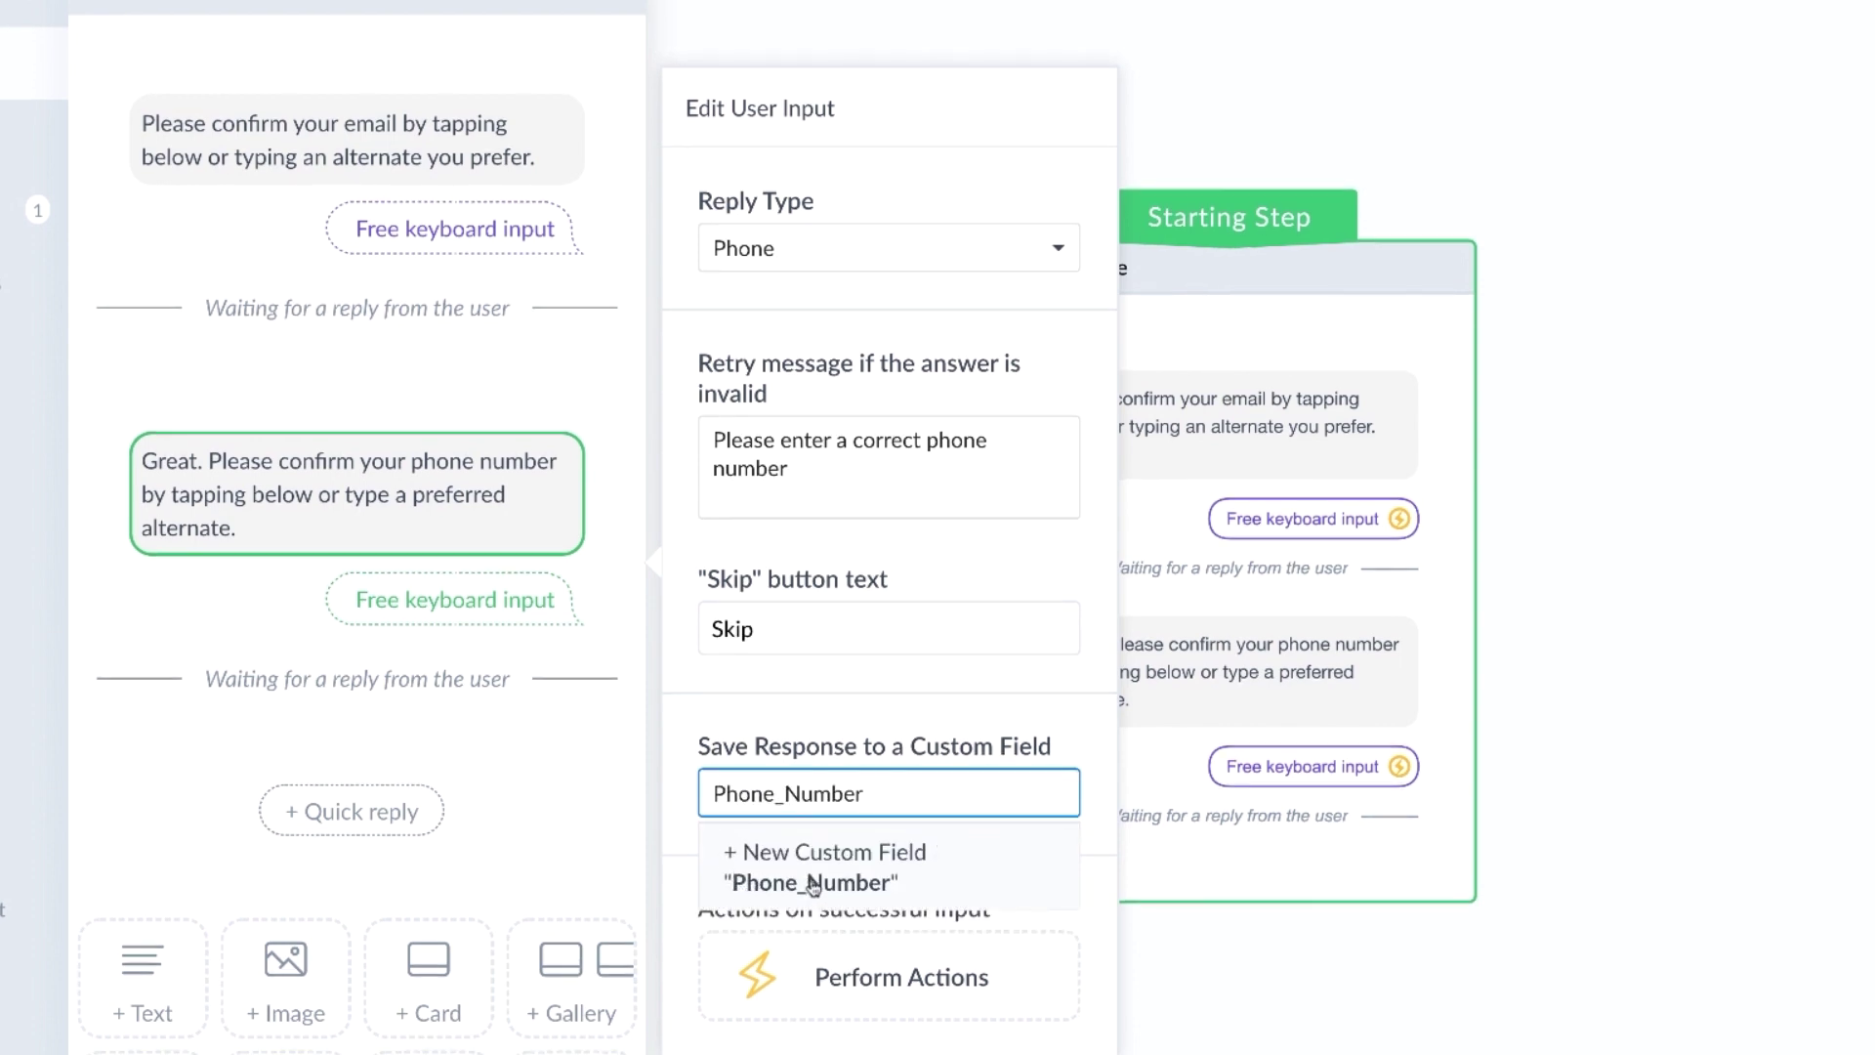
left_click(773, 872)
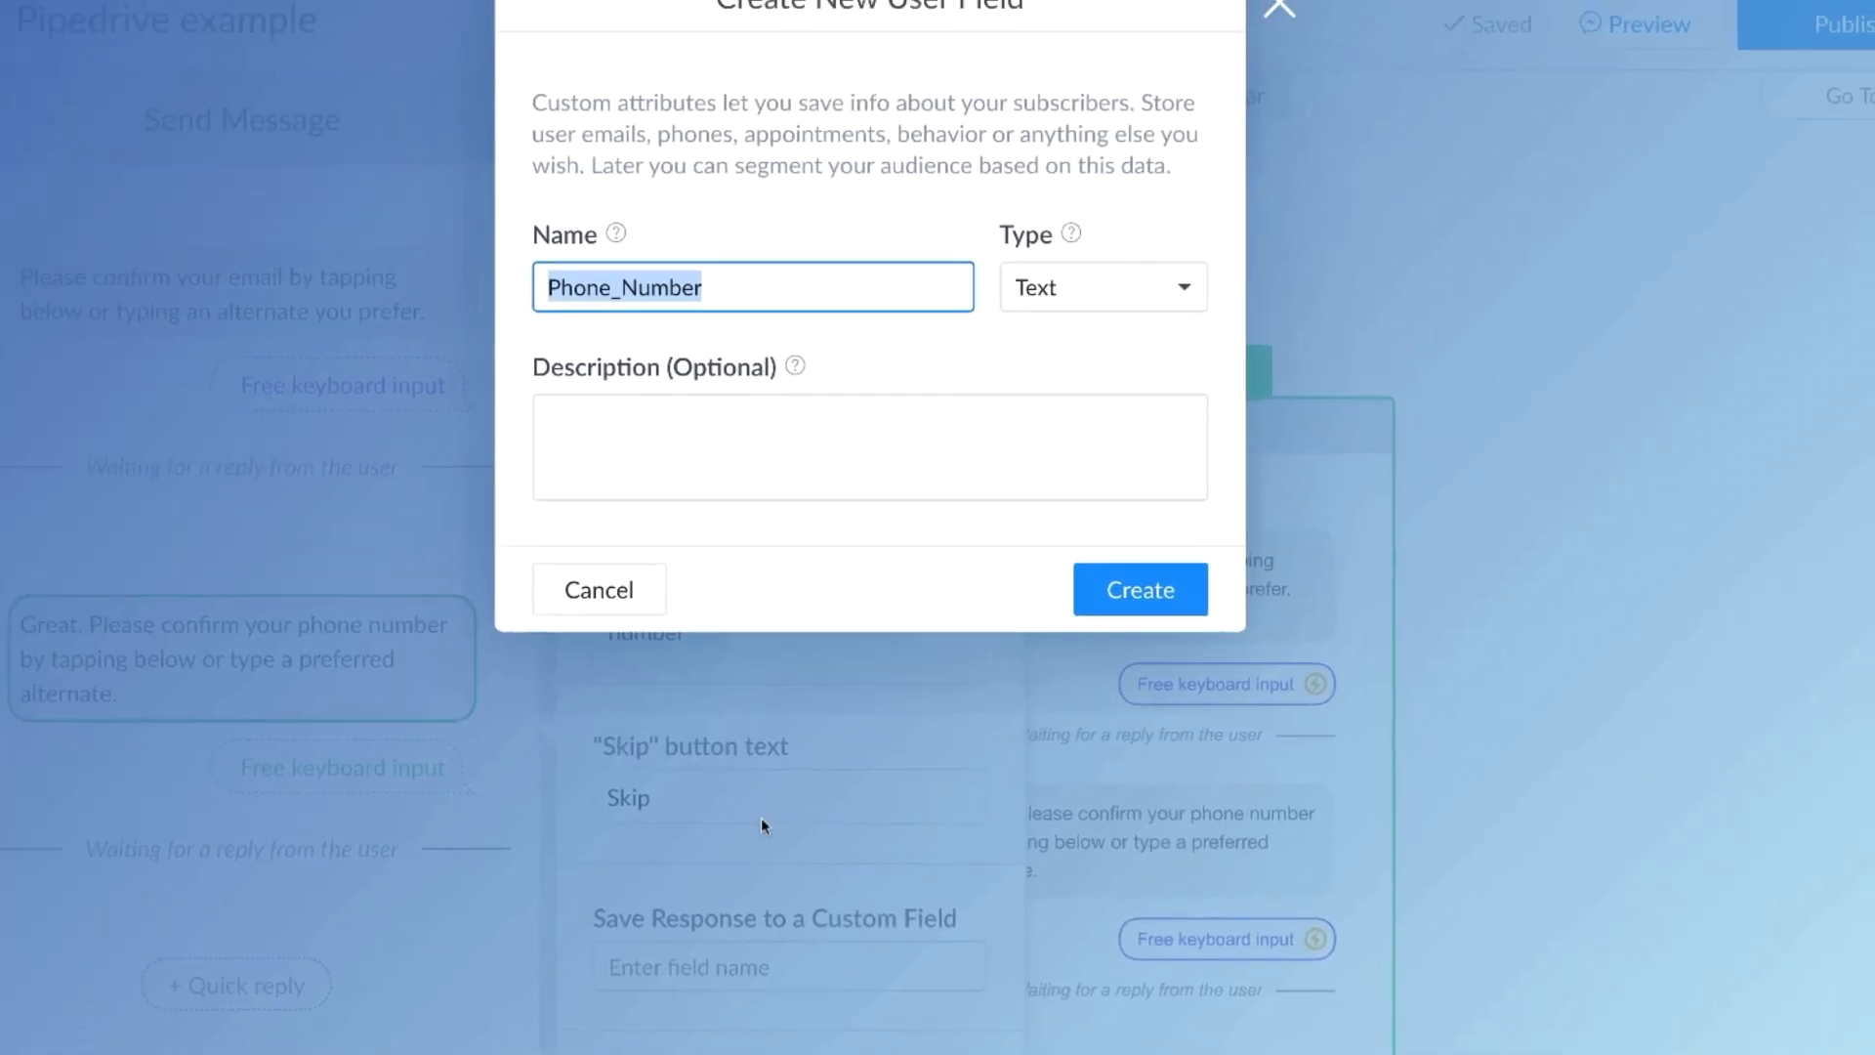
left_click(1078, 322)
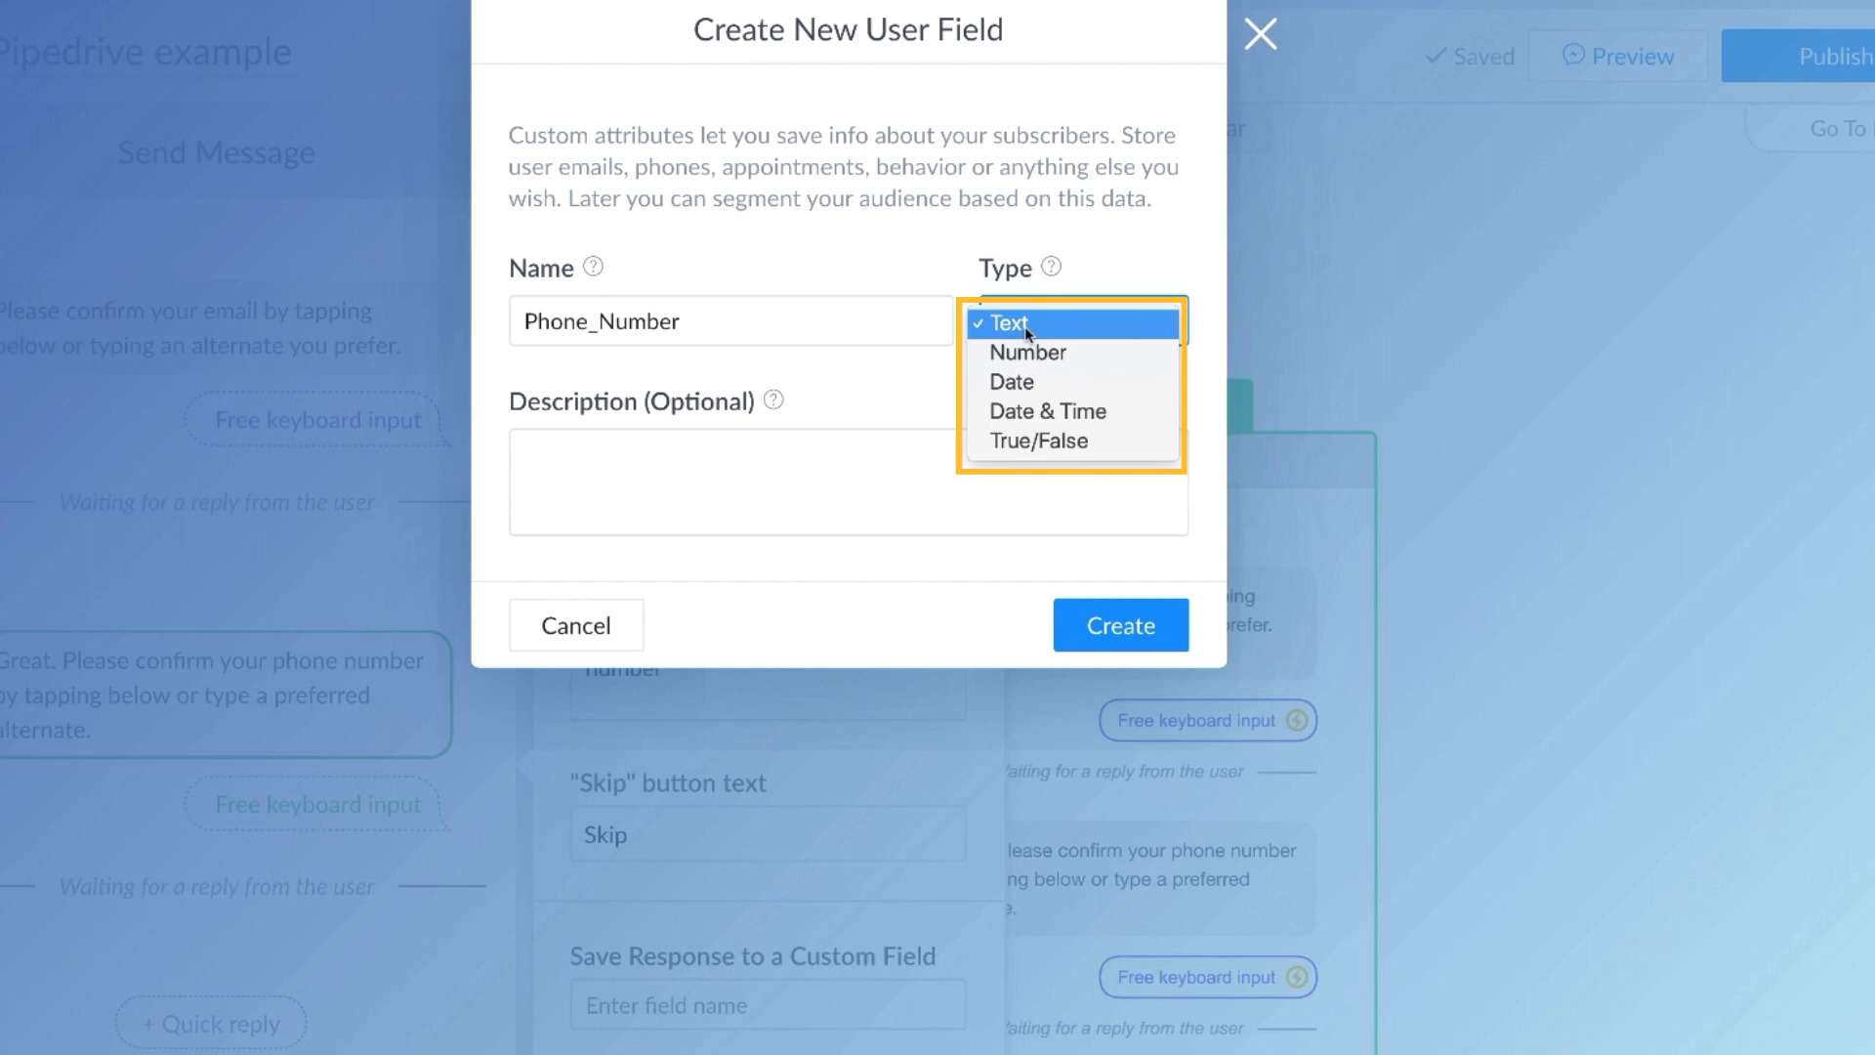
left_click(1016, 327)
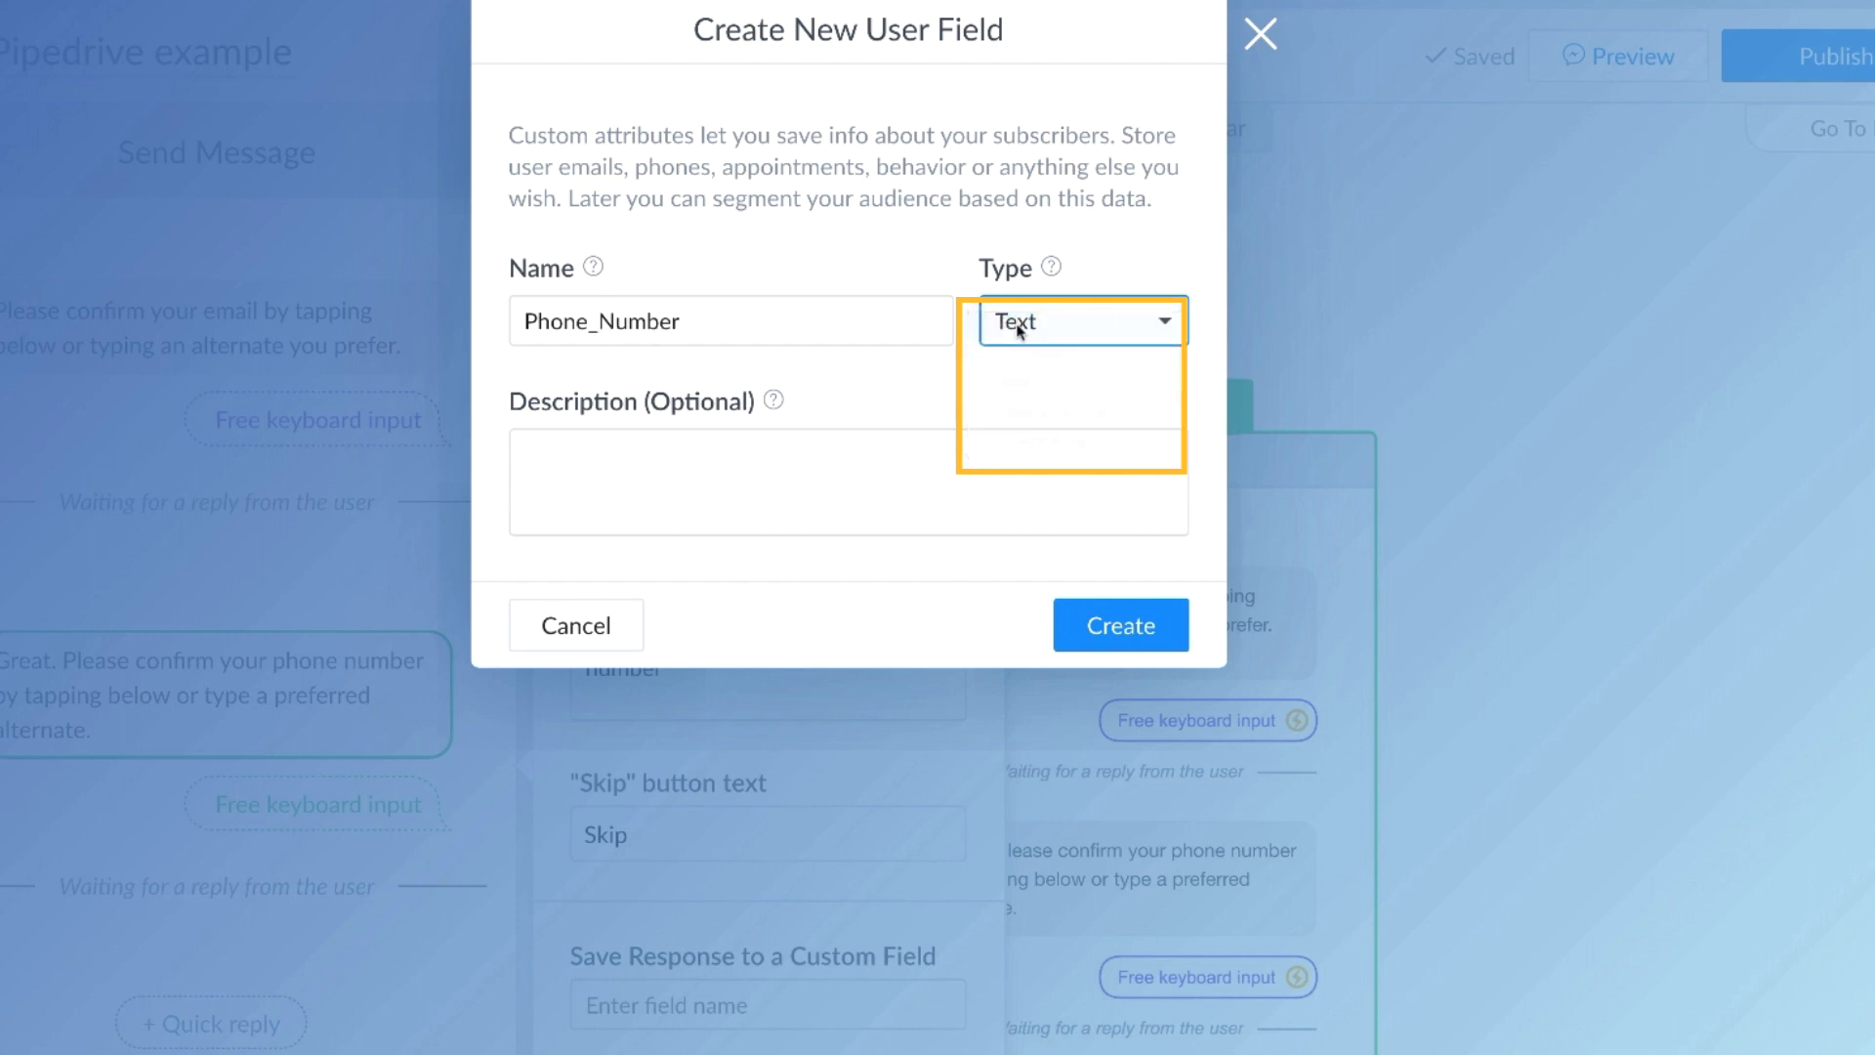
left_click(1114, 632)
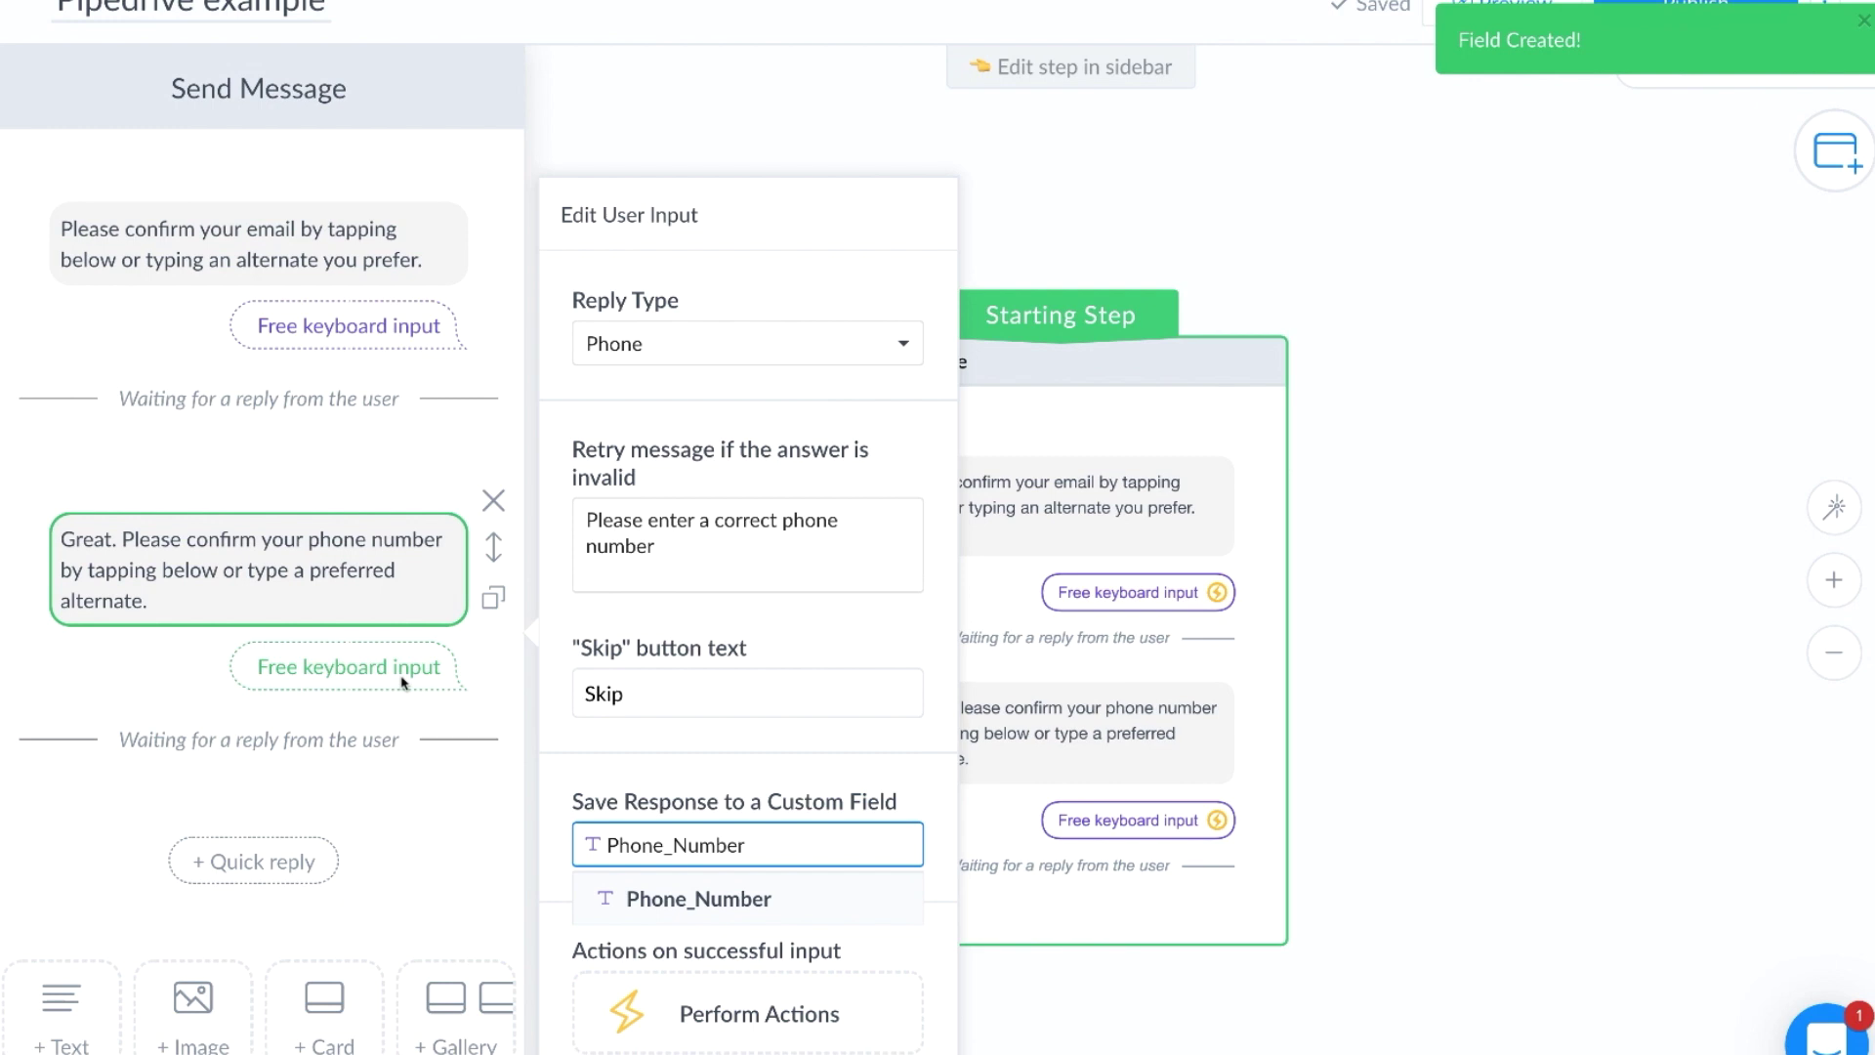
Review the email and phone confirmation message texts in the flow
scroll(274, 493, "down", 2)
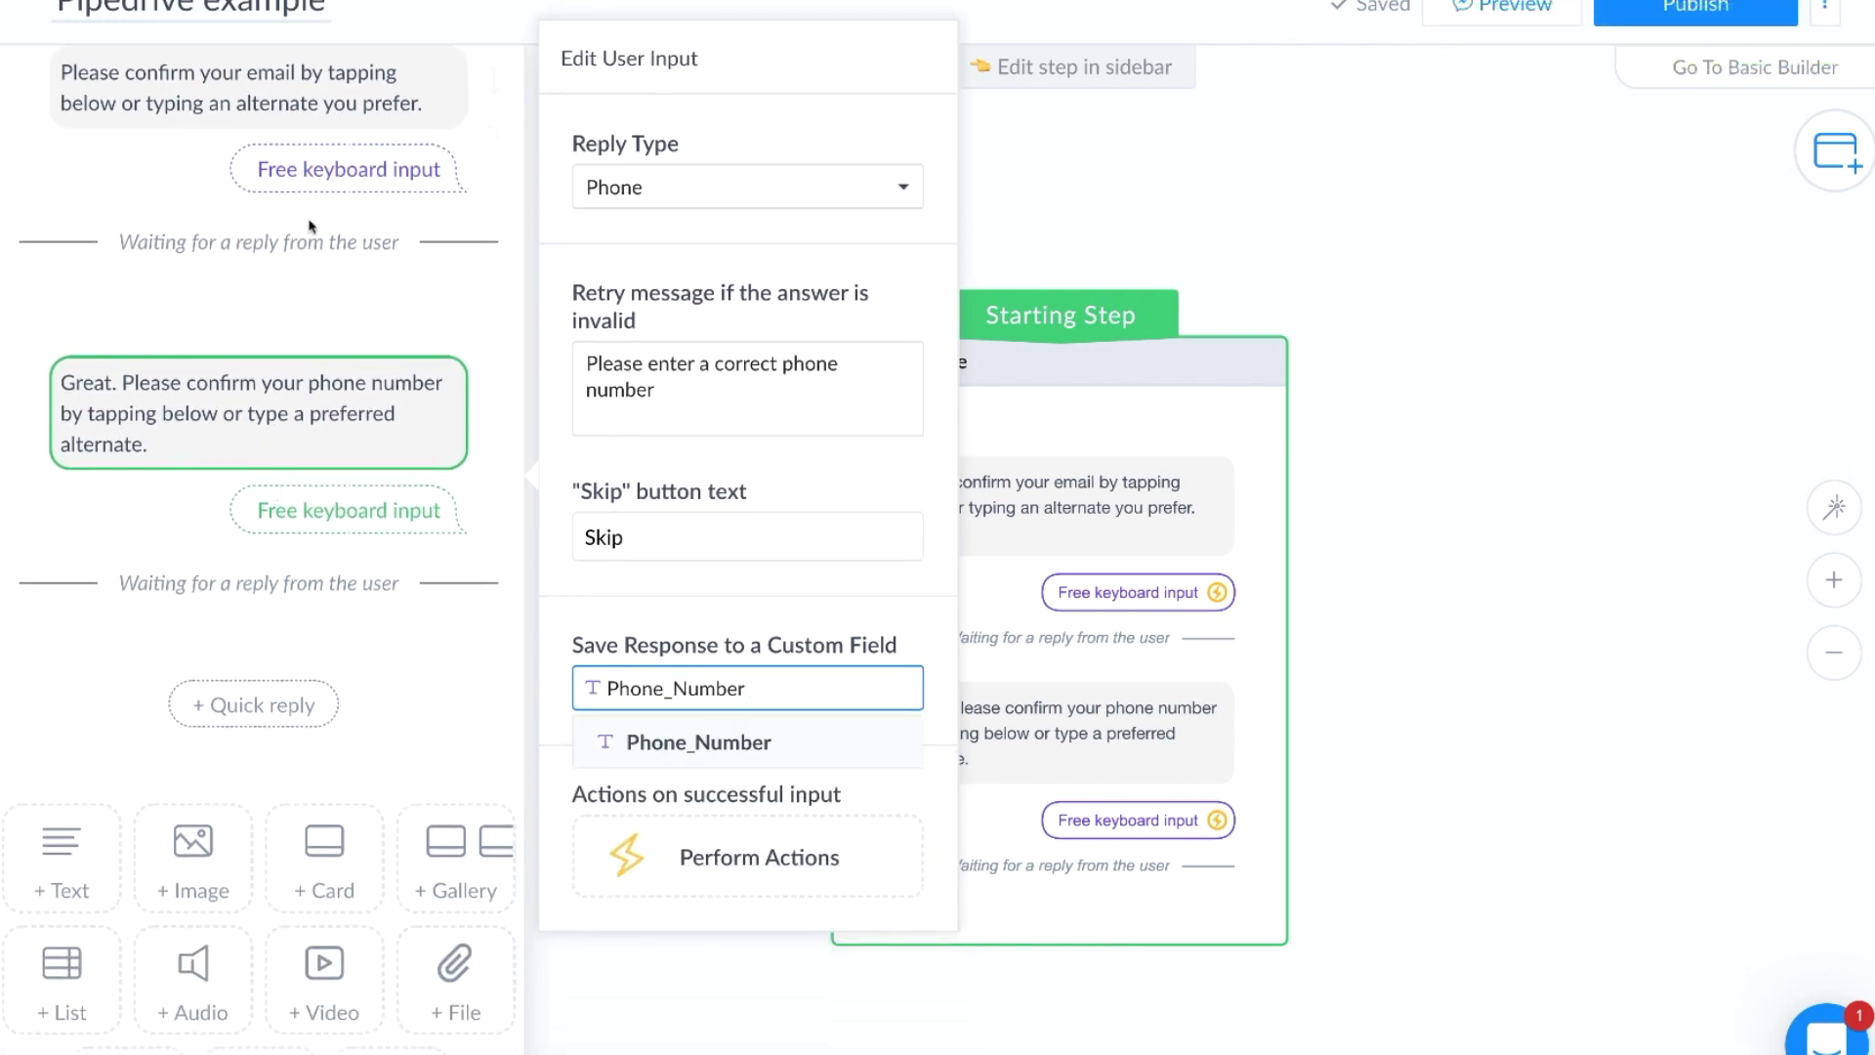
left_click(281, 340)
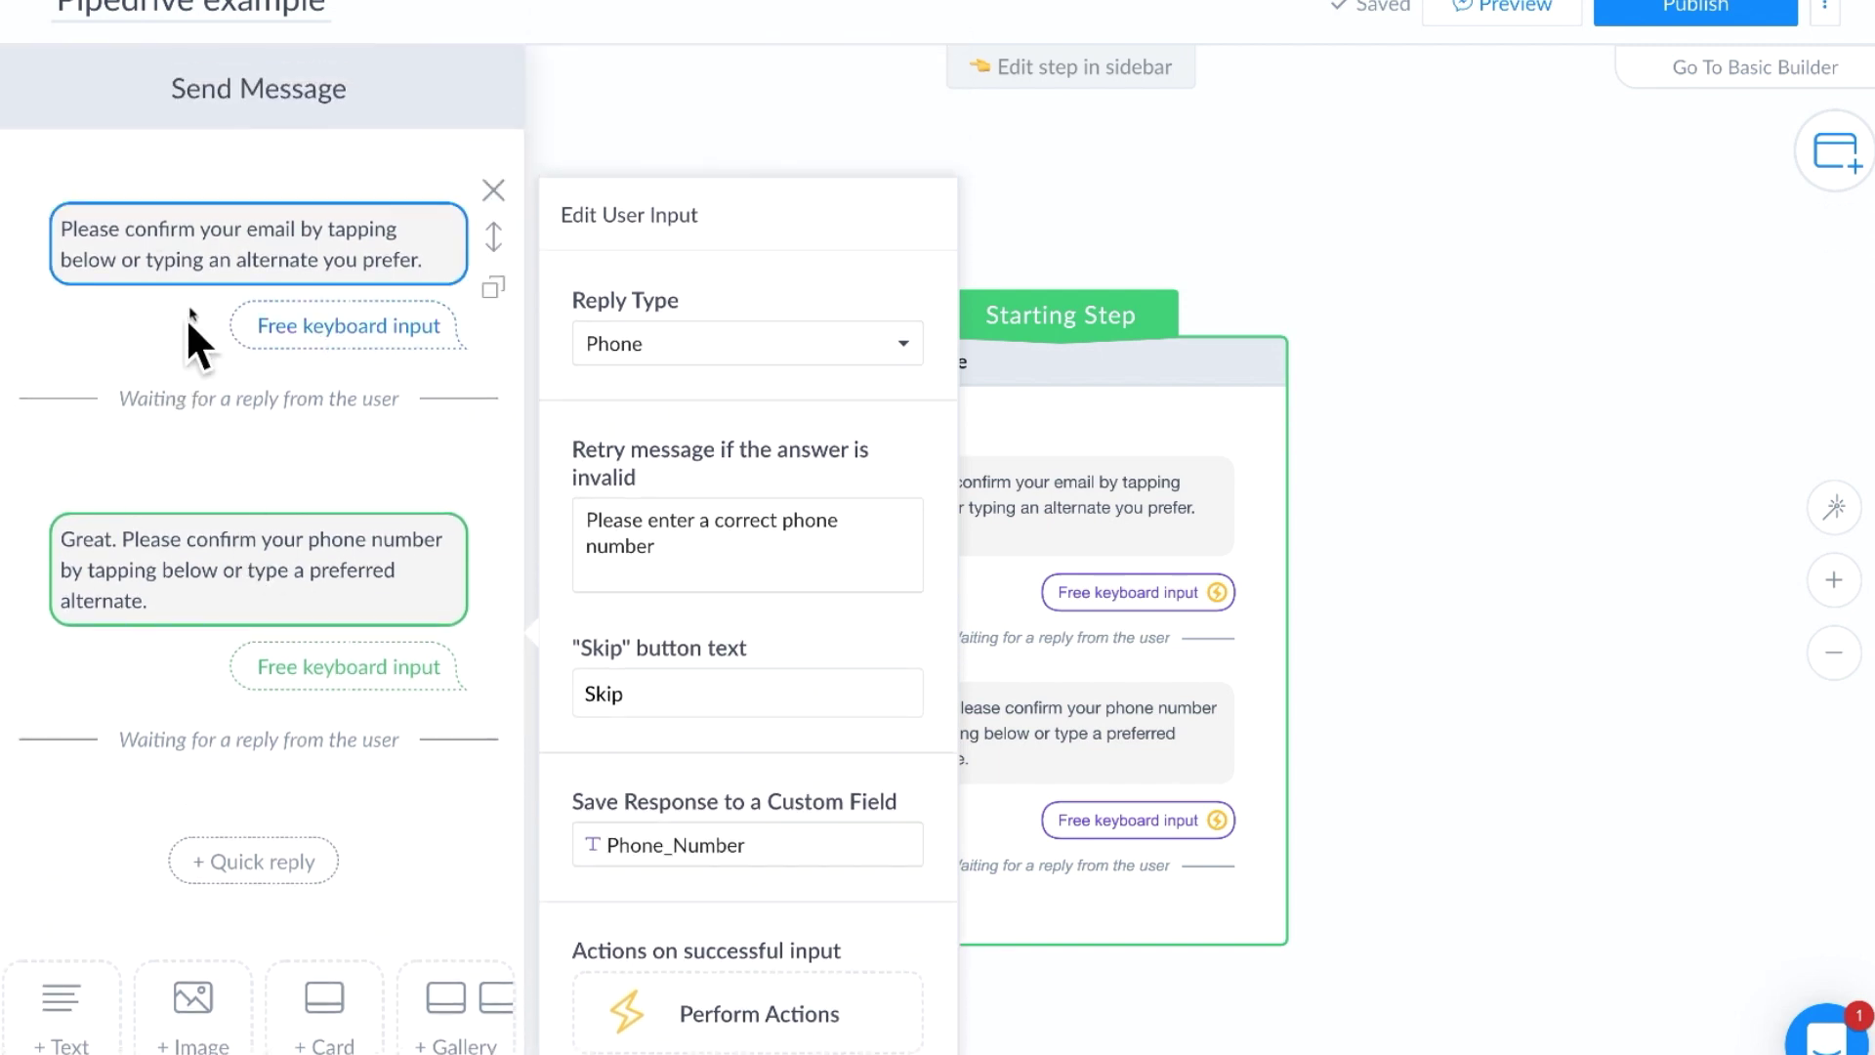
left_click(233, 583)
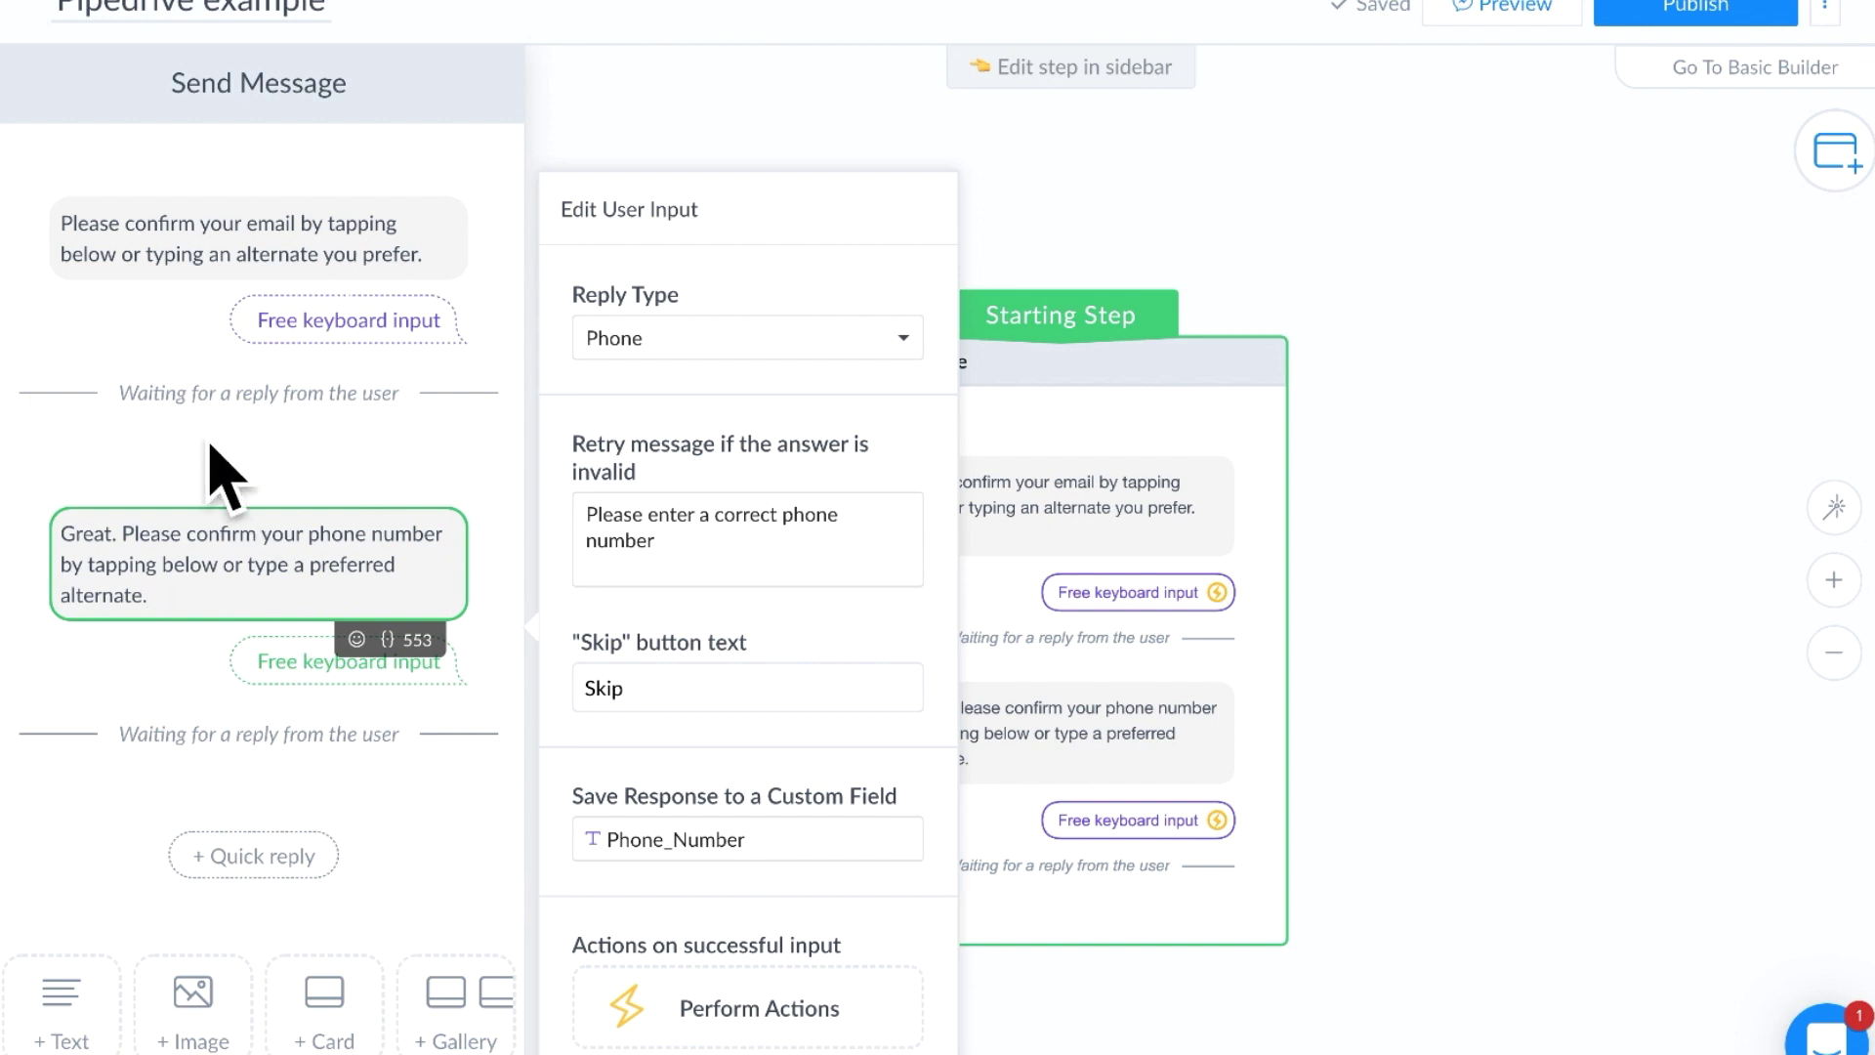
Add an Actions step after the phone reply, leaving it without any action
left_click(743, 1016)
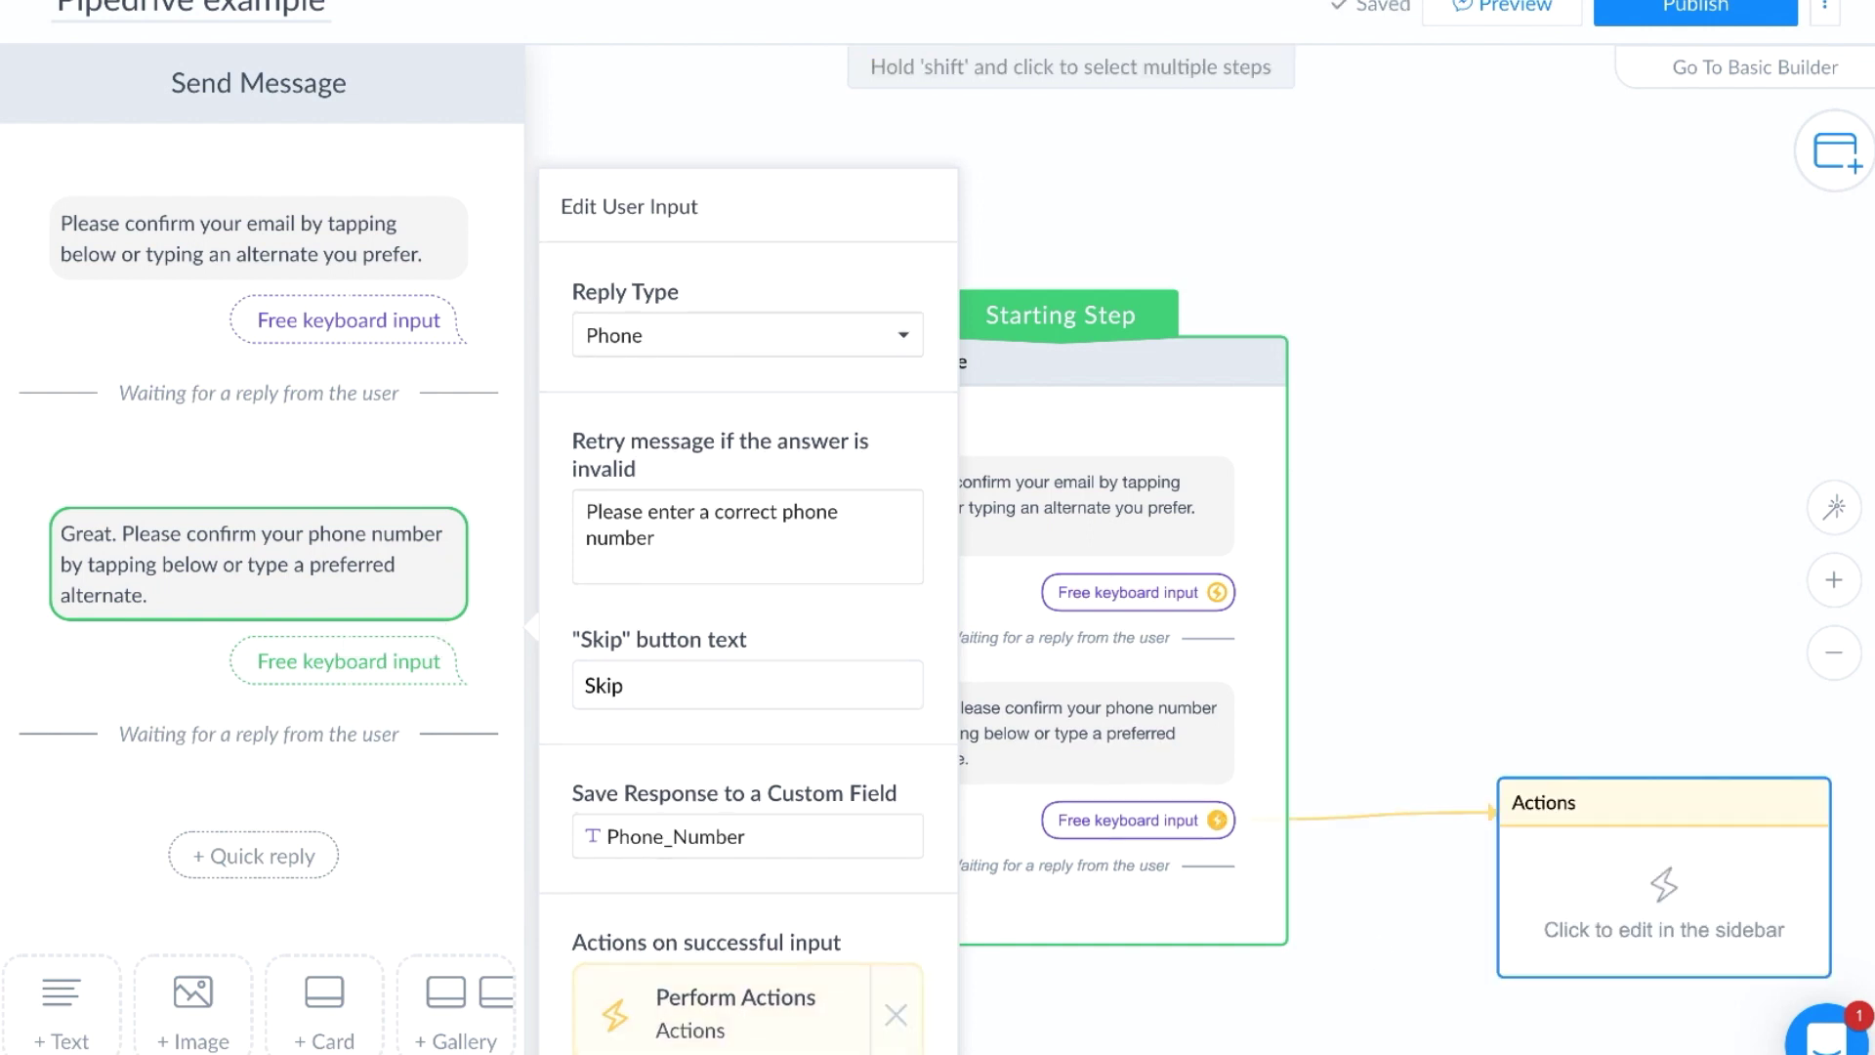
left_click(1660, 879)
left_click(317, 223)
scroll(251, 507, "down", 5)
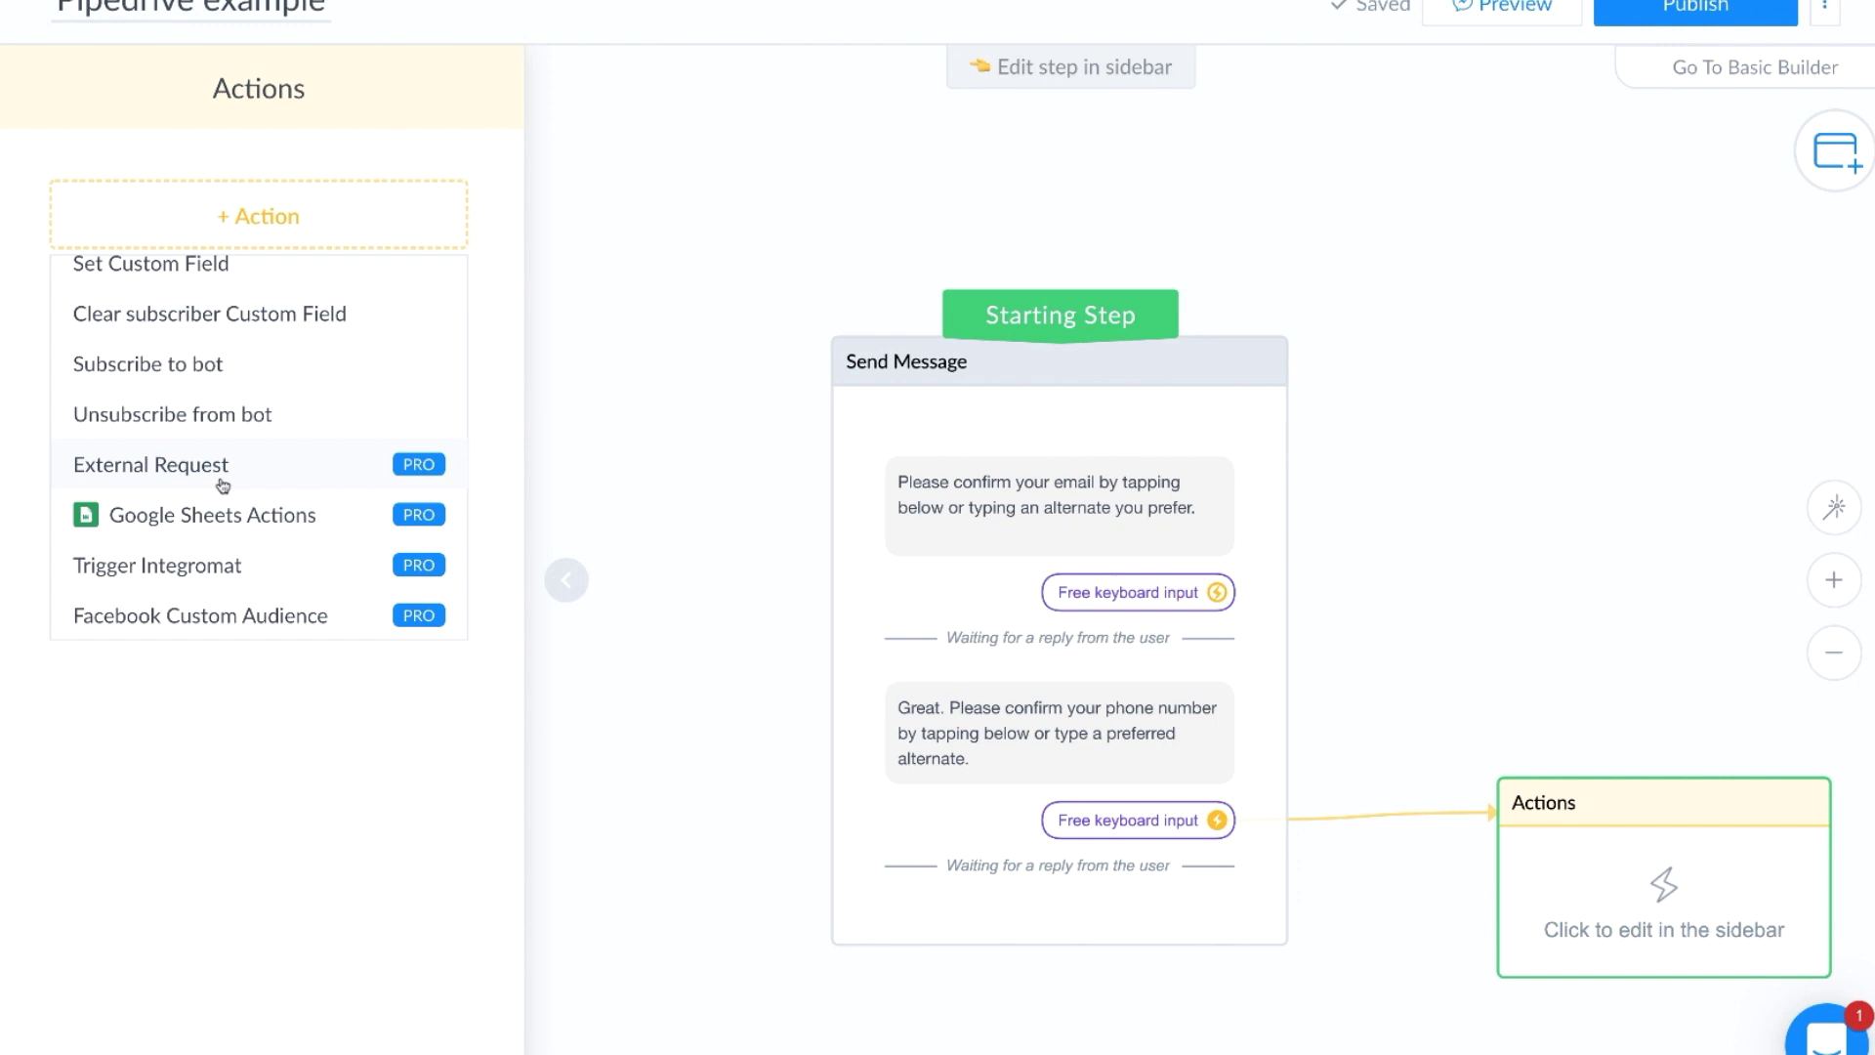
scroll(223, 485, "up", 5)
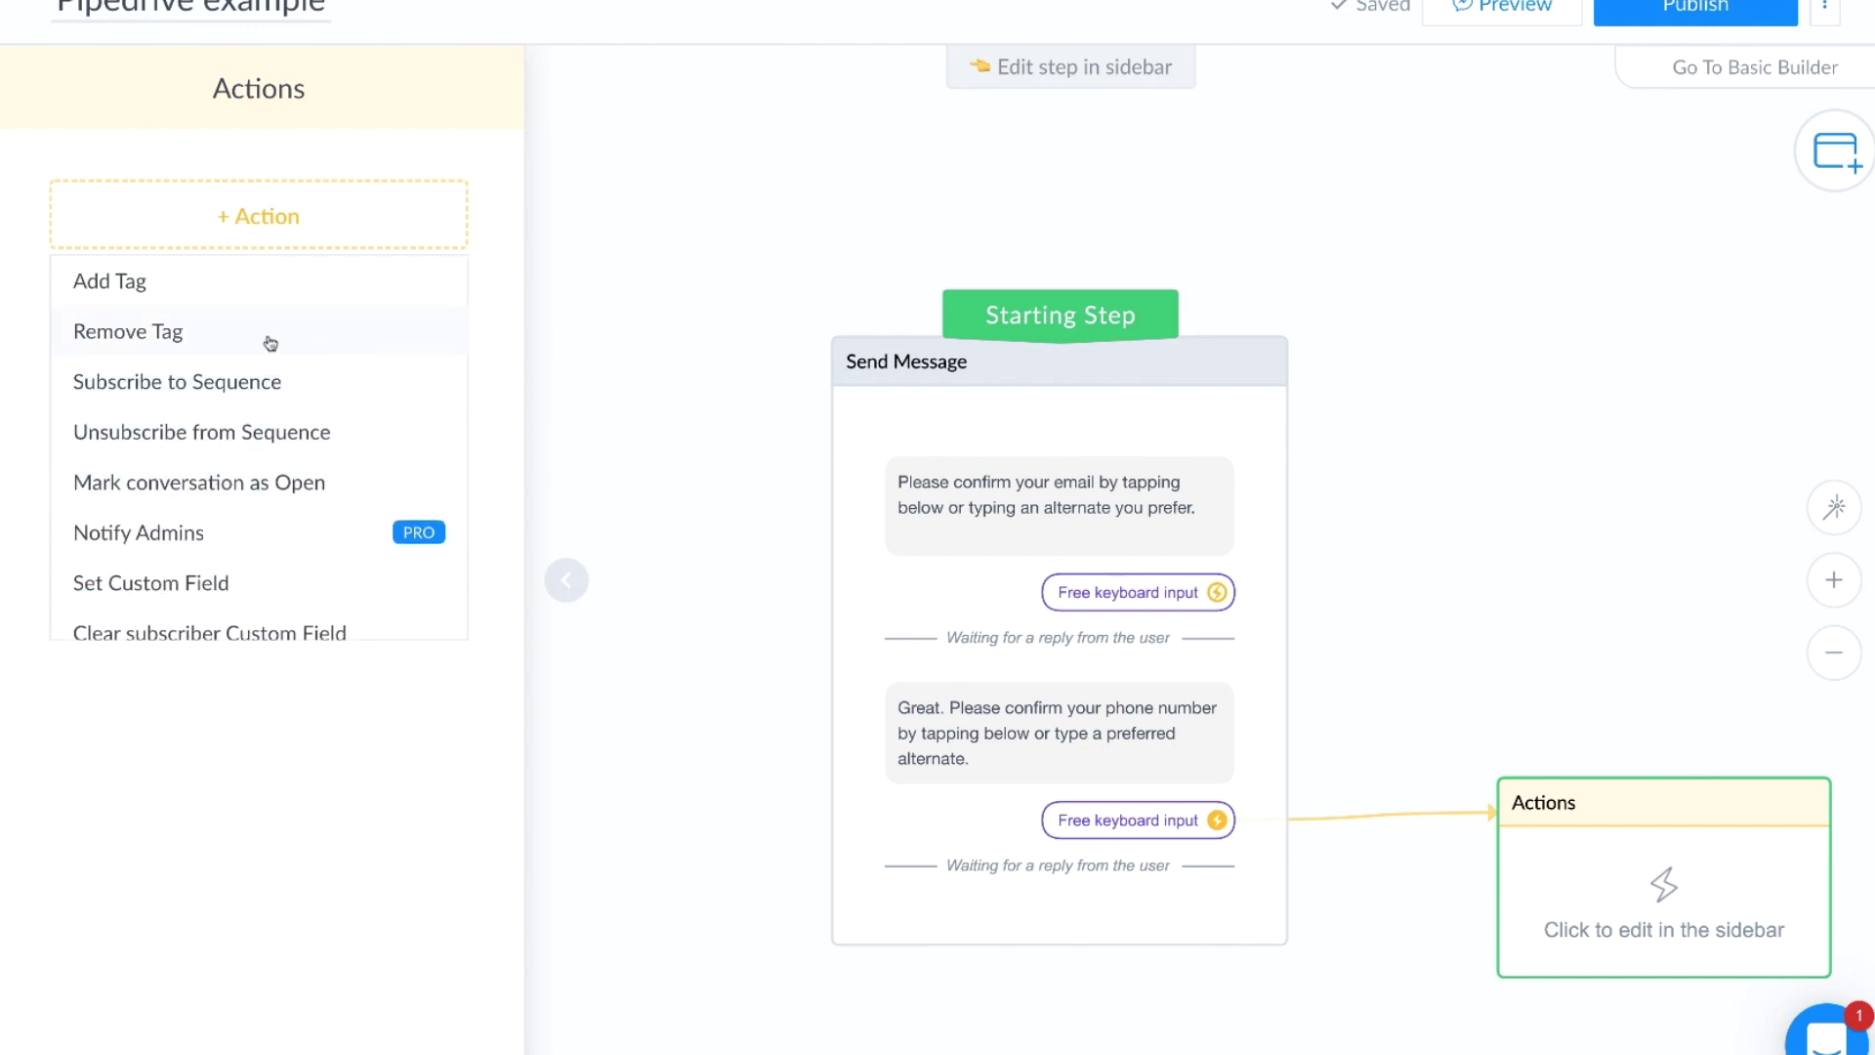
scroll(237, 445, "down", 3)
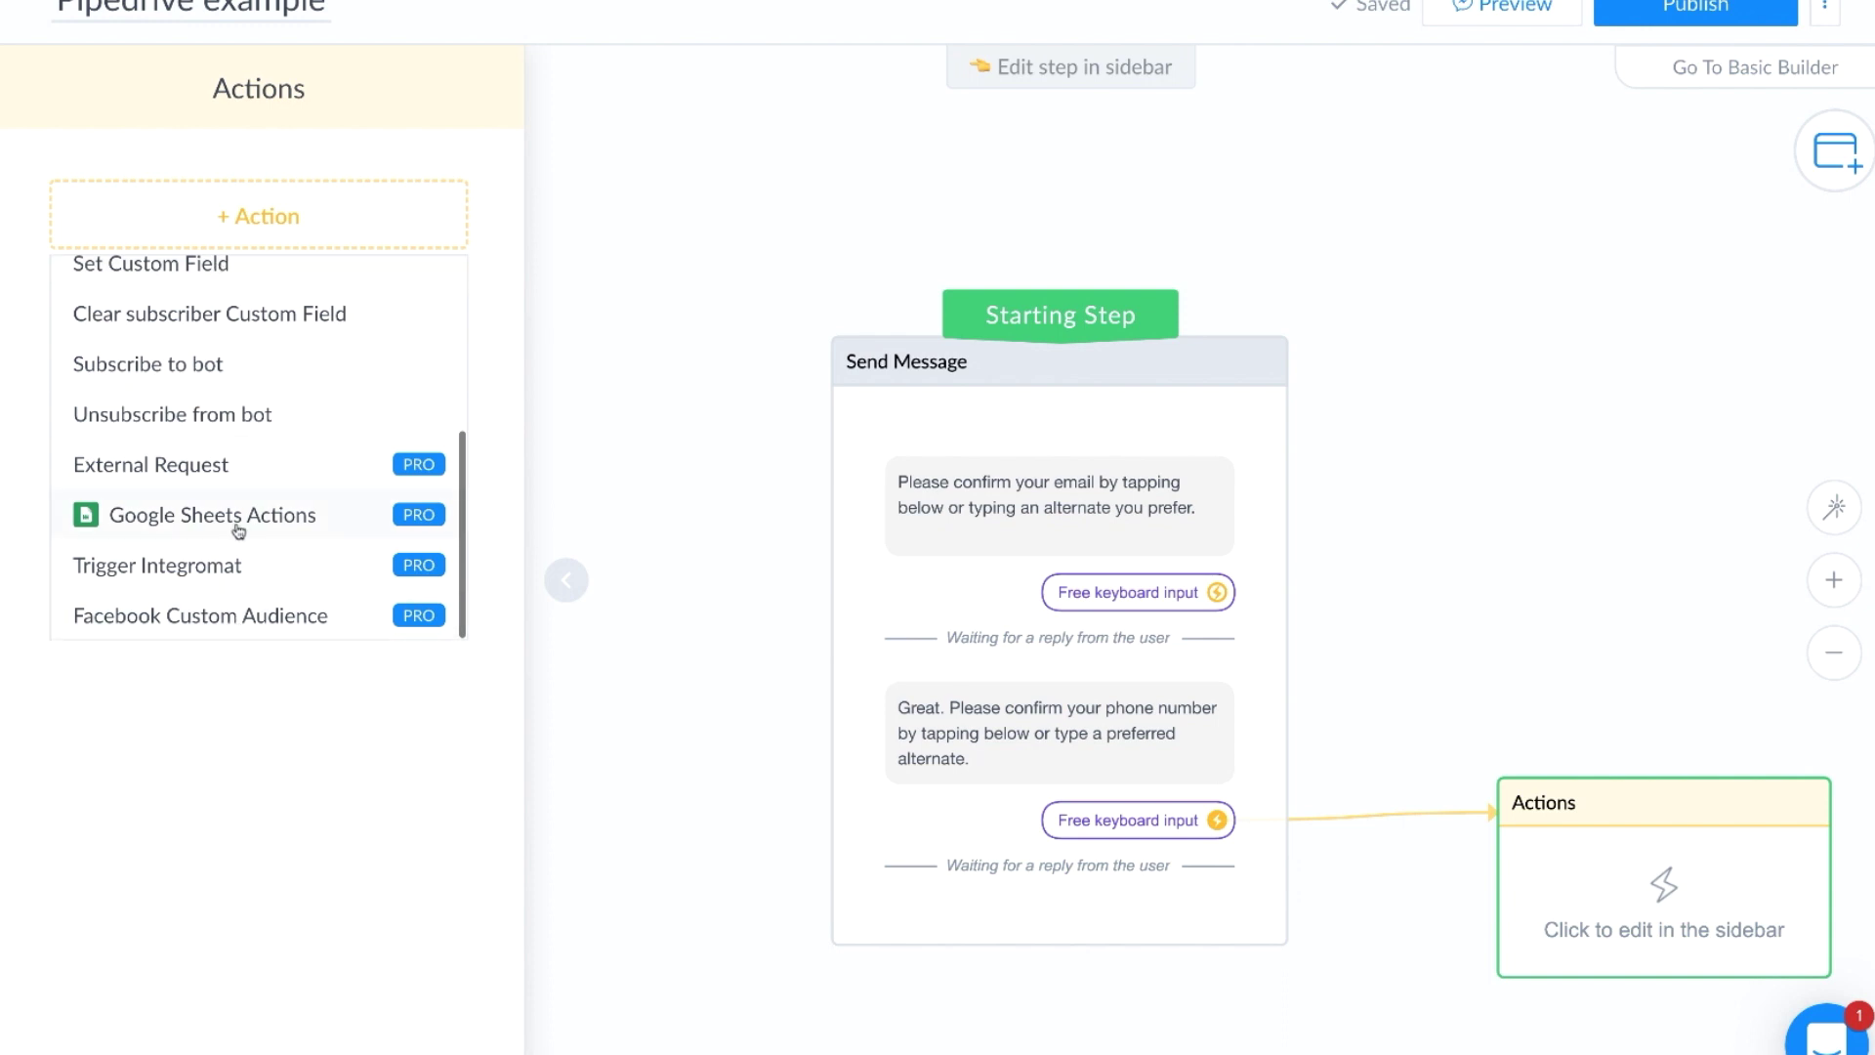
left_click(759, 253)
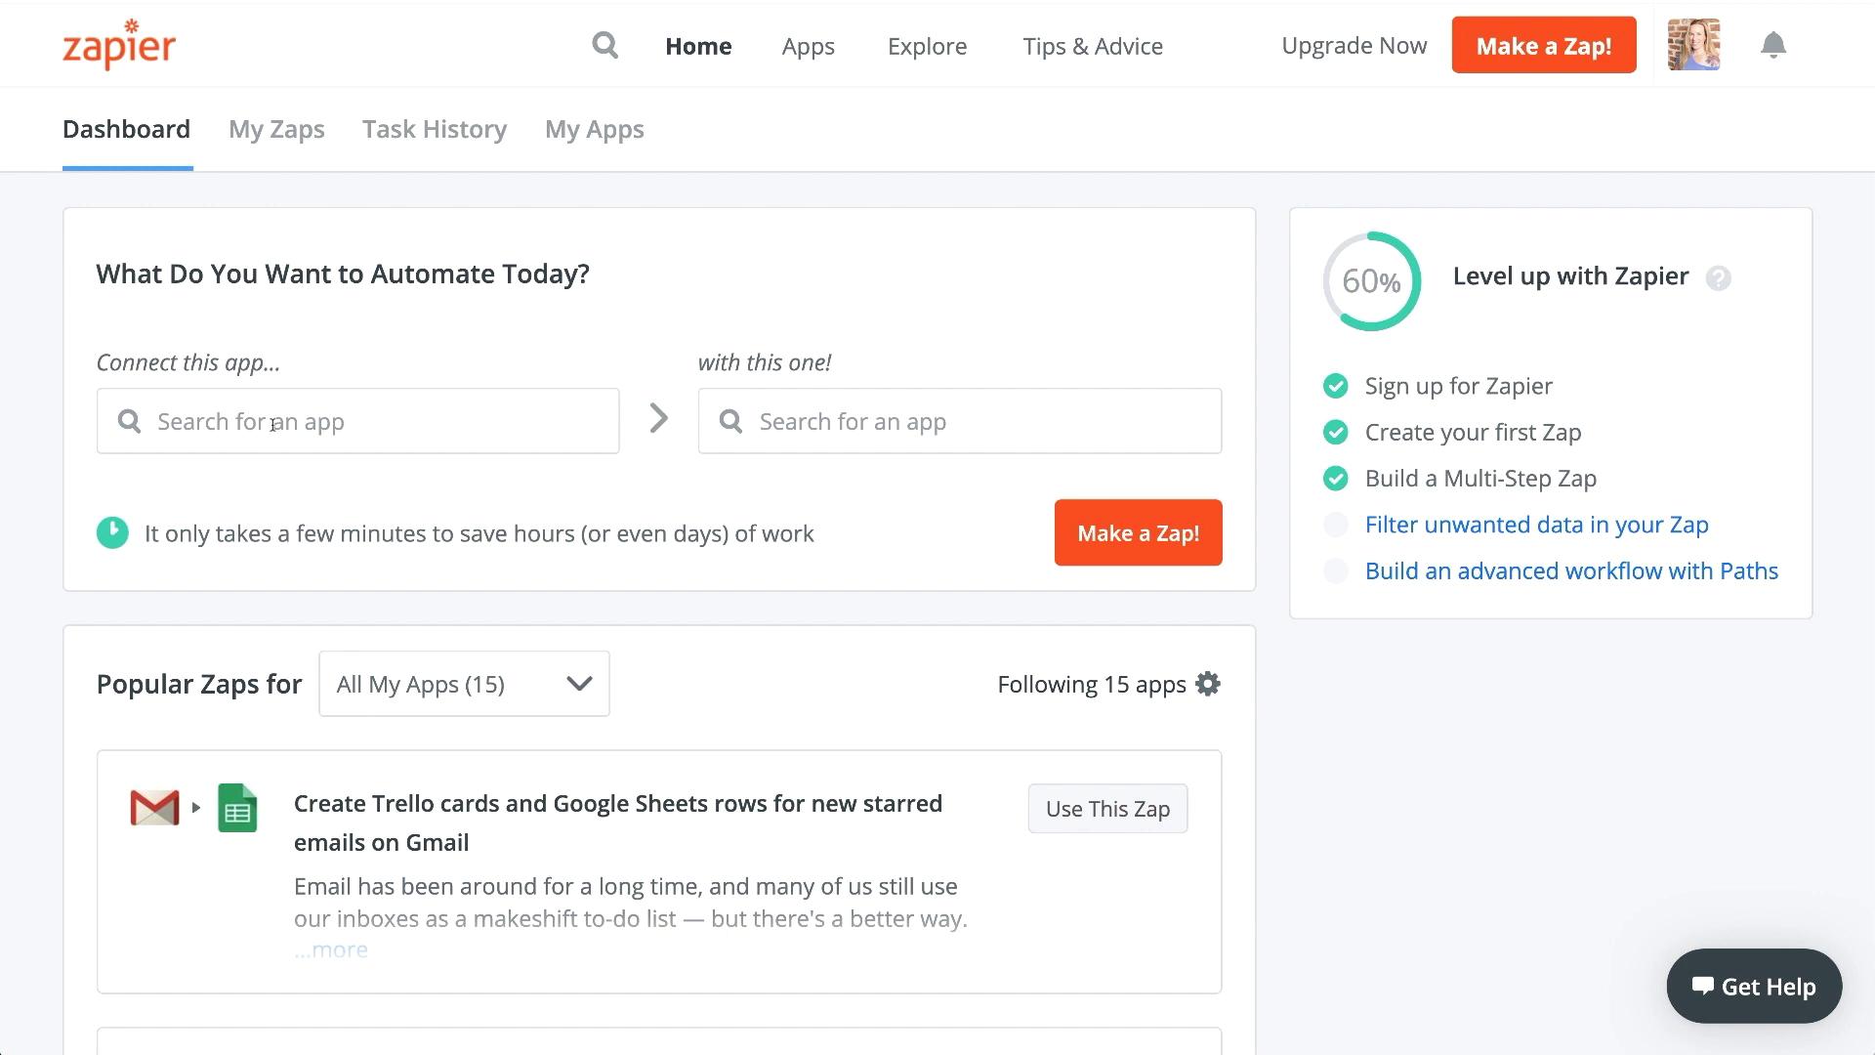
Pair ManyChat with Pipedrive on the Zapier dashboard
left_click(271, 421)
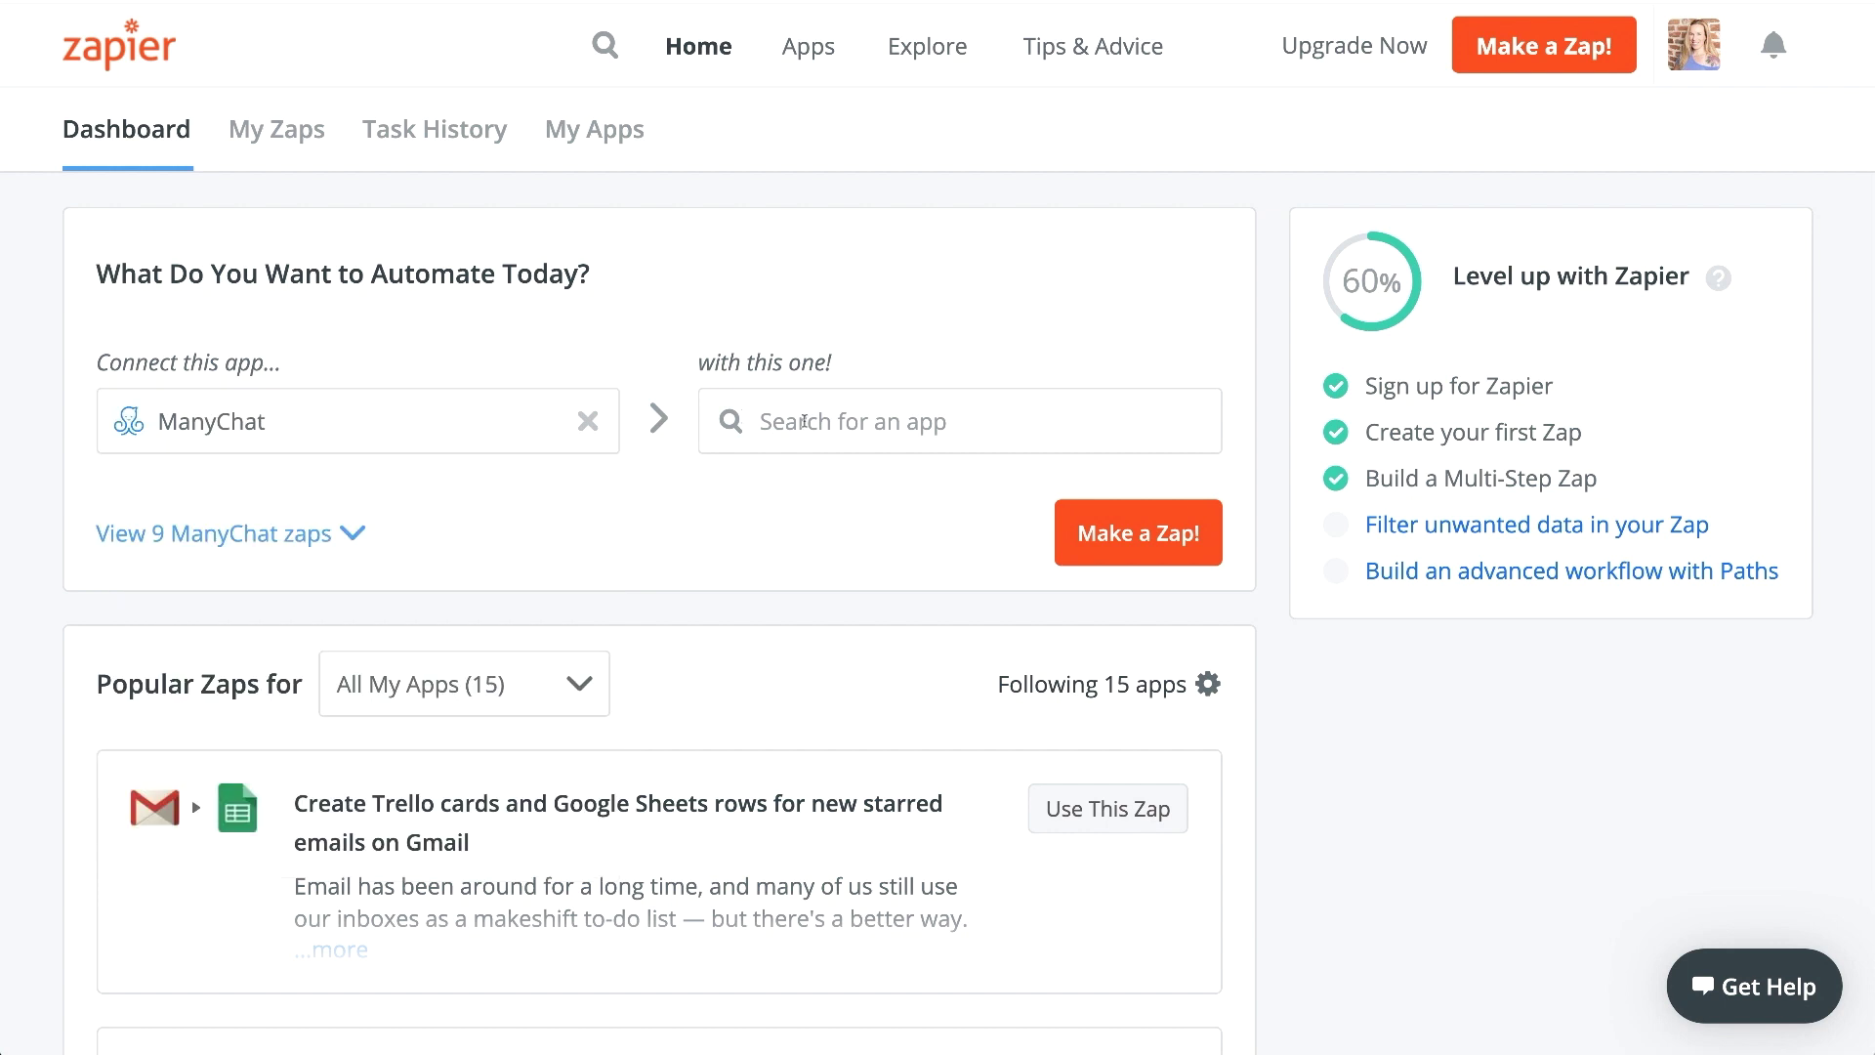
left_click(804, 421)
type("pr")
key("BackSpace")
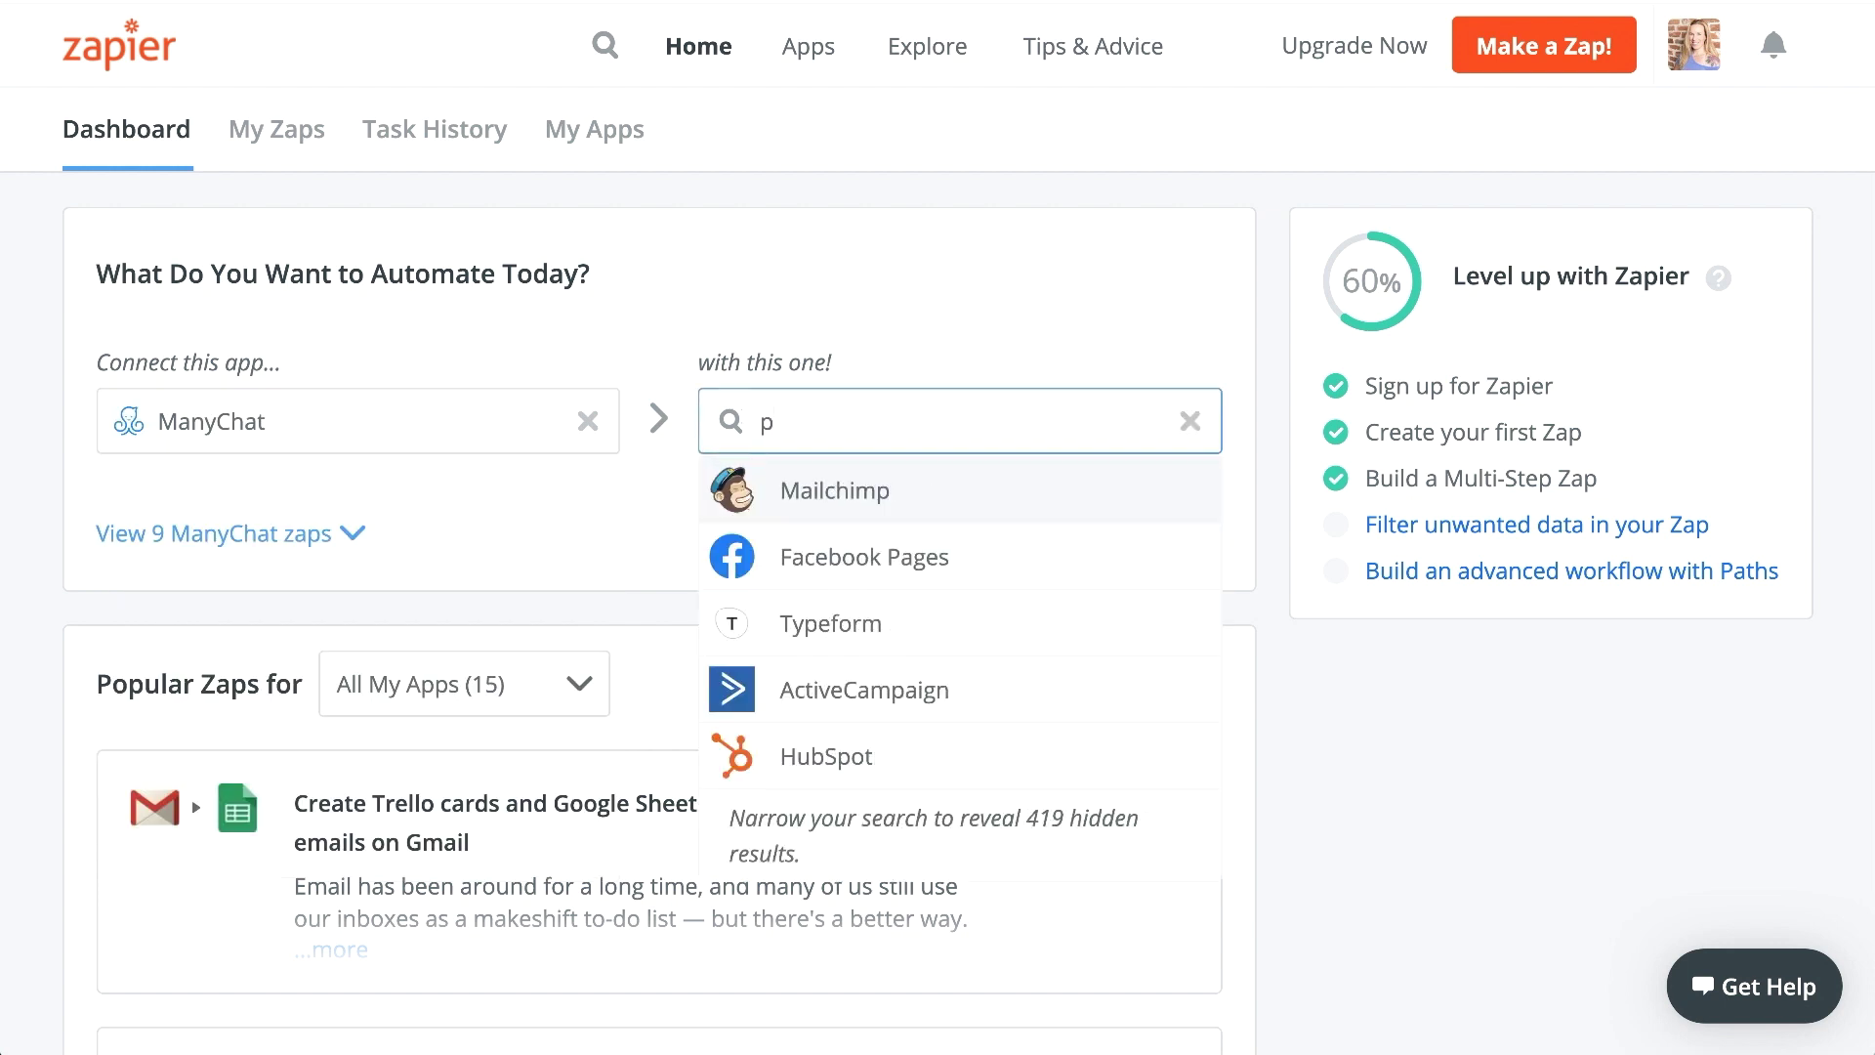
type("ipe")
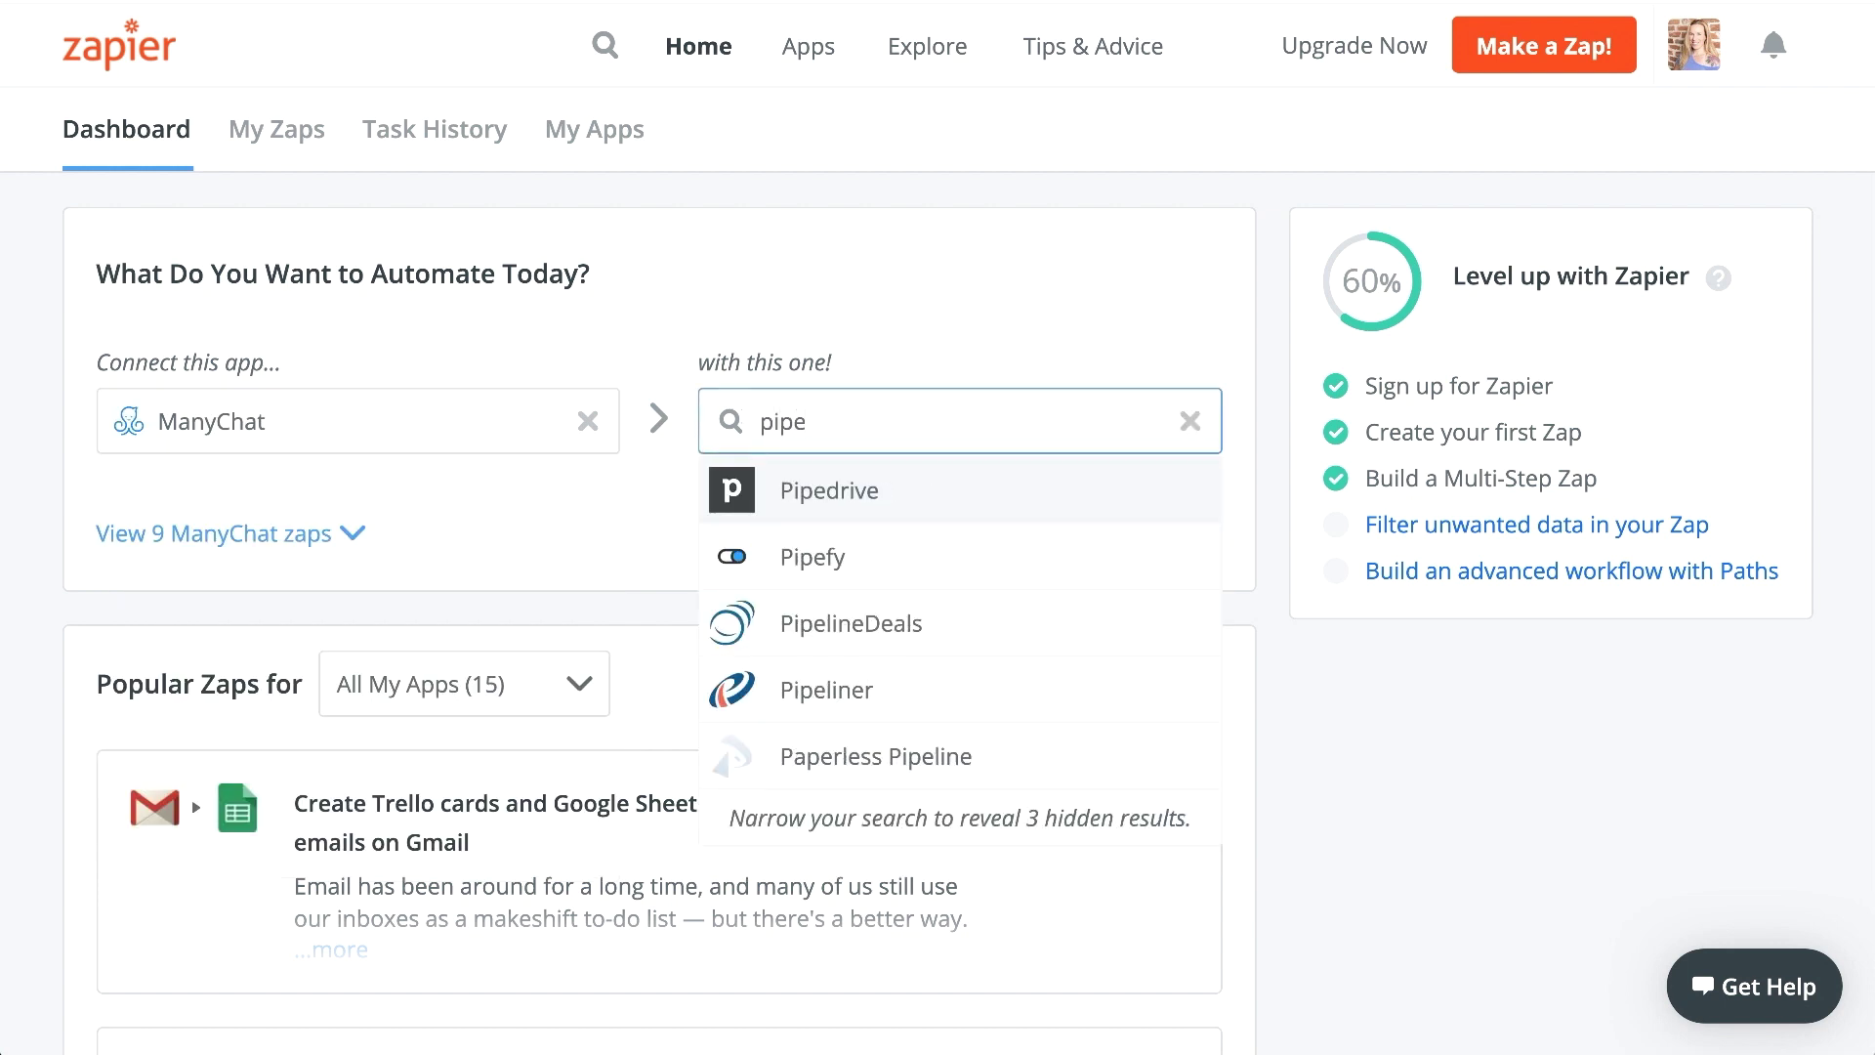
left_click(819, 491)
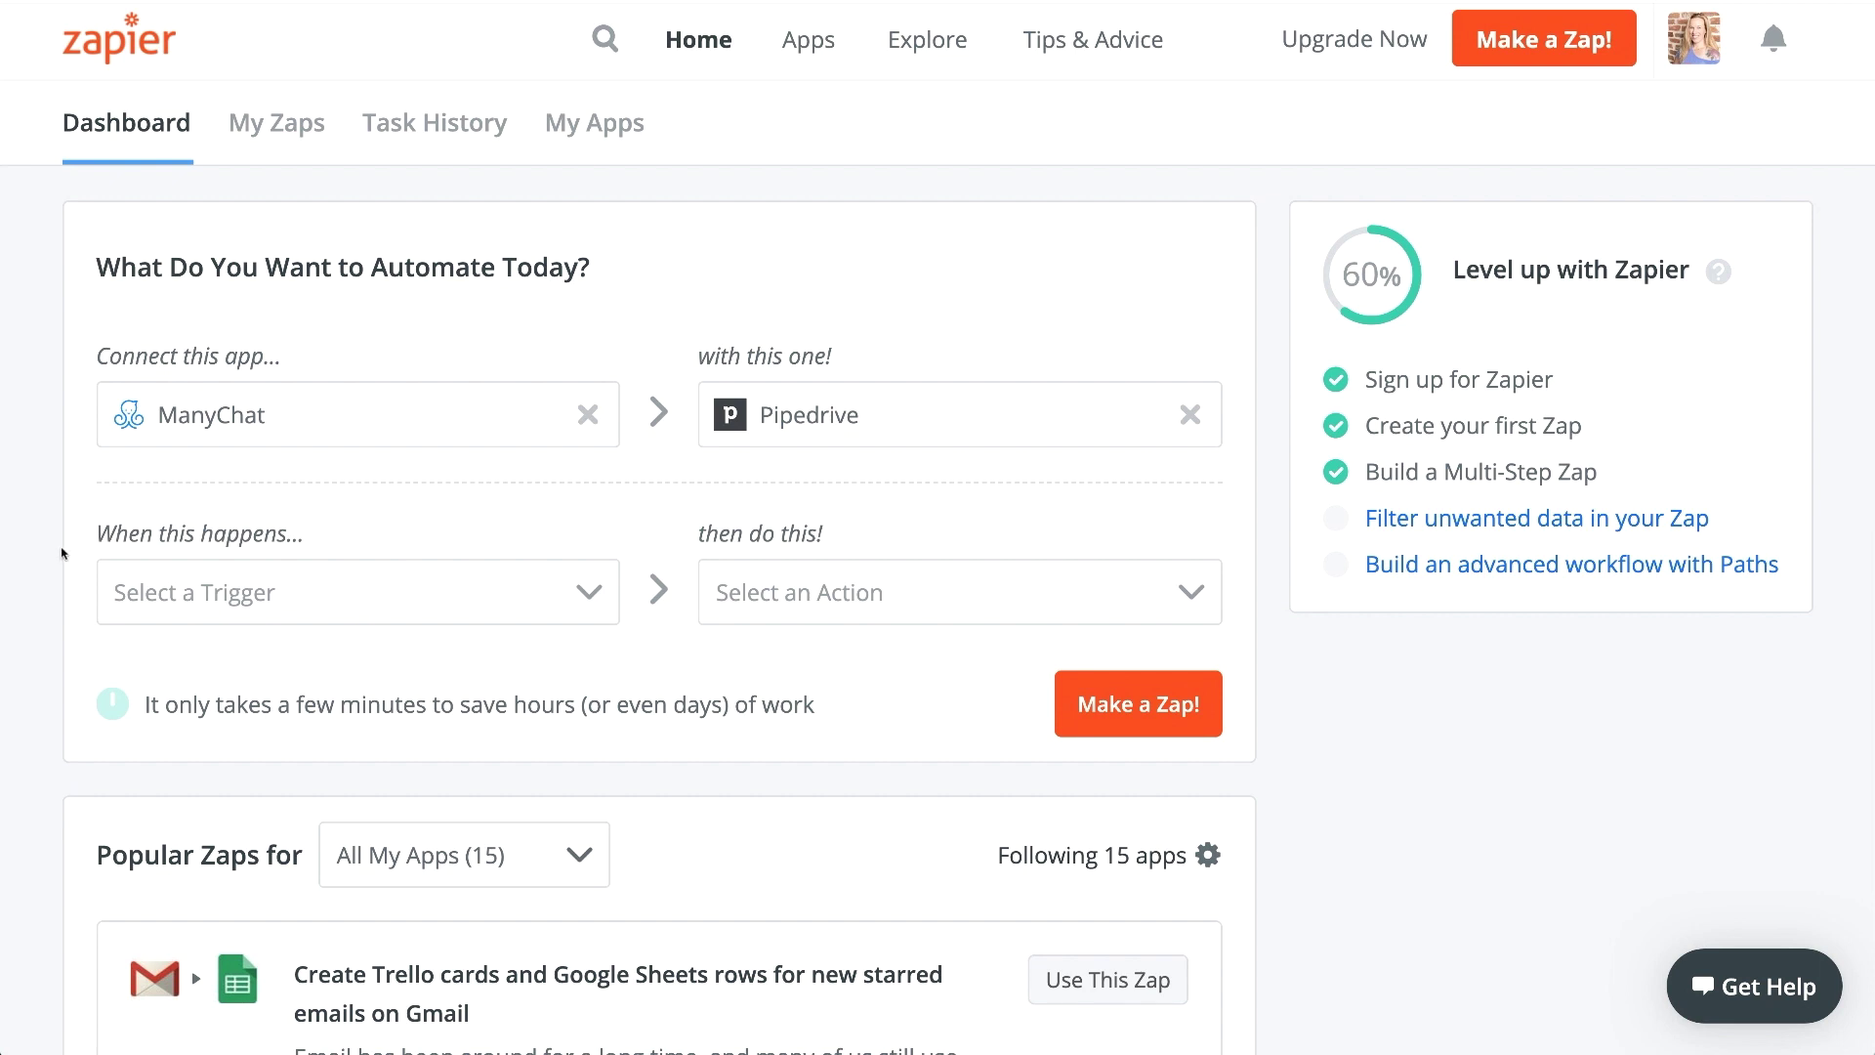
Choose trigger New 'Trigger a Zap' Event and action Find or Create Person
left_click(344, 598)
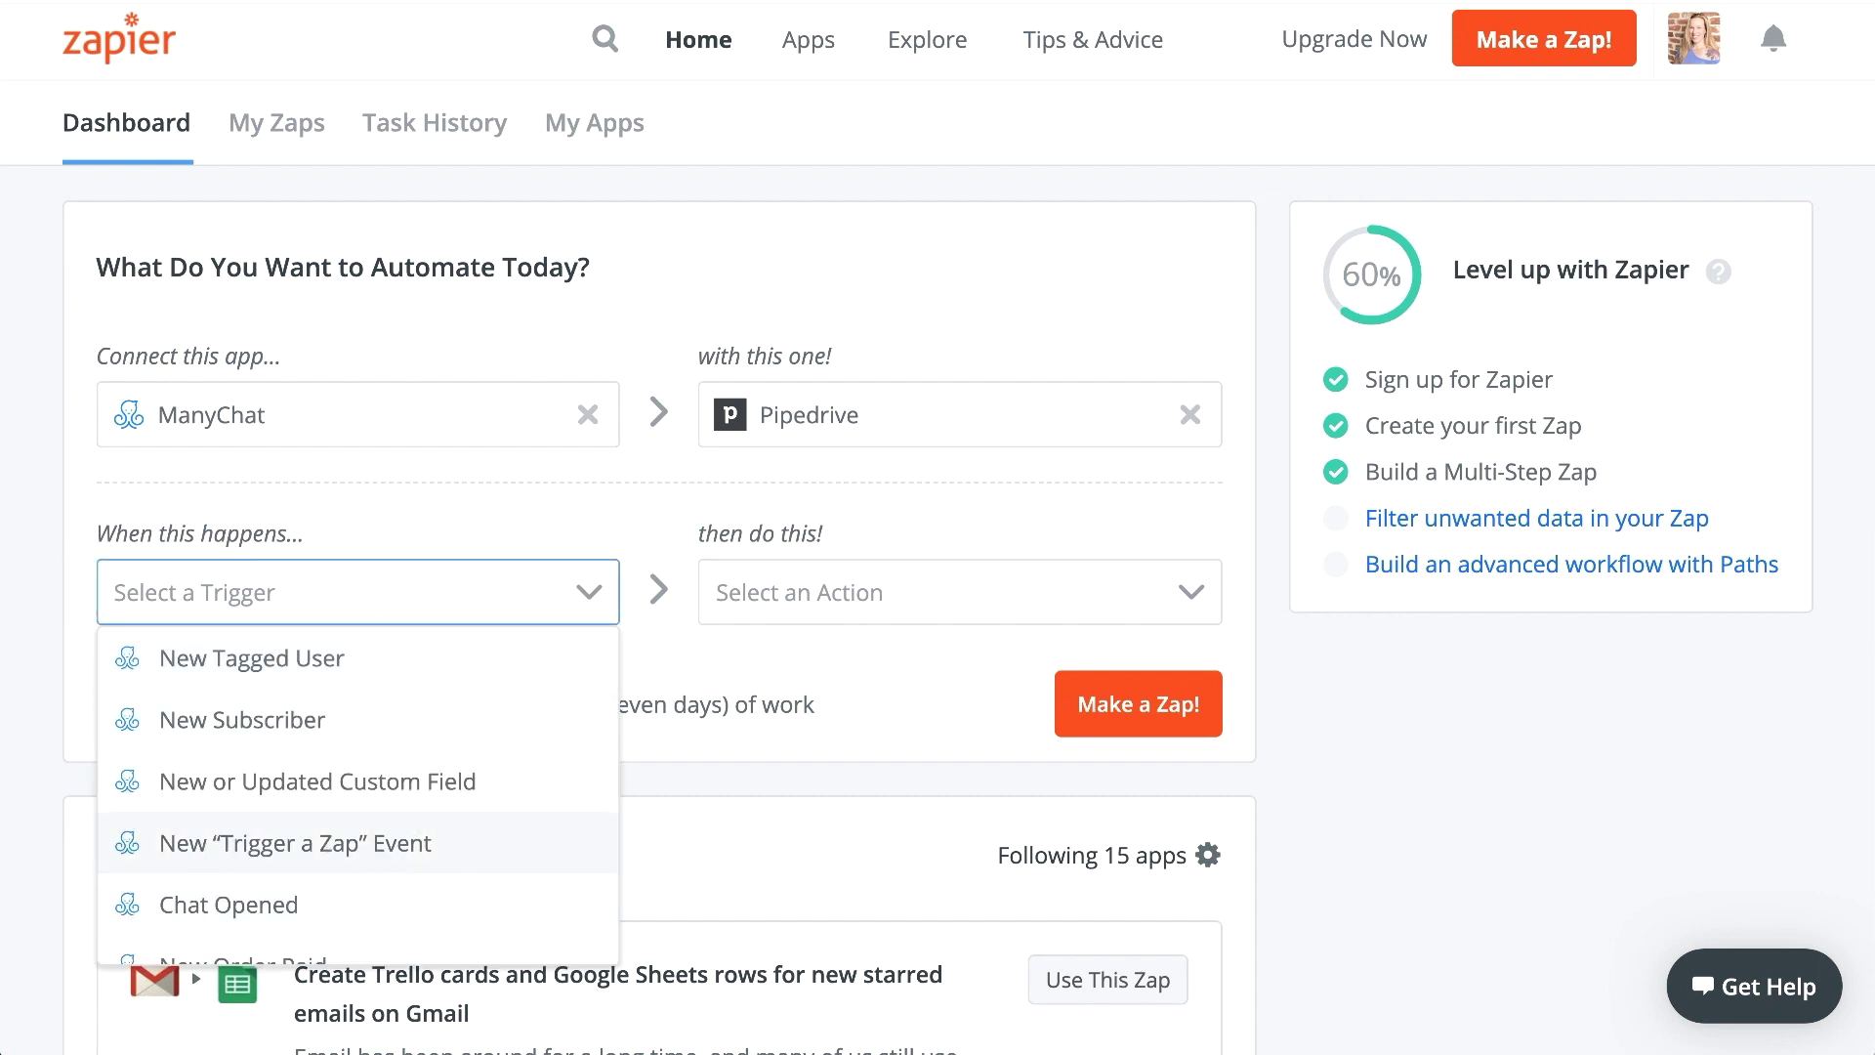
left_click(421, 845)
left_click(816, 611)
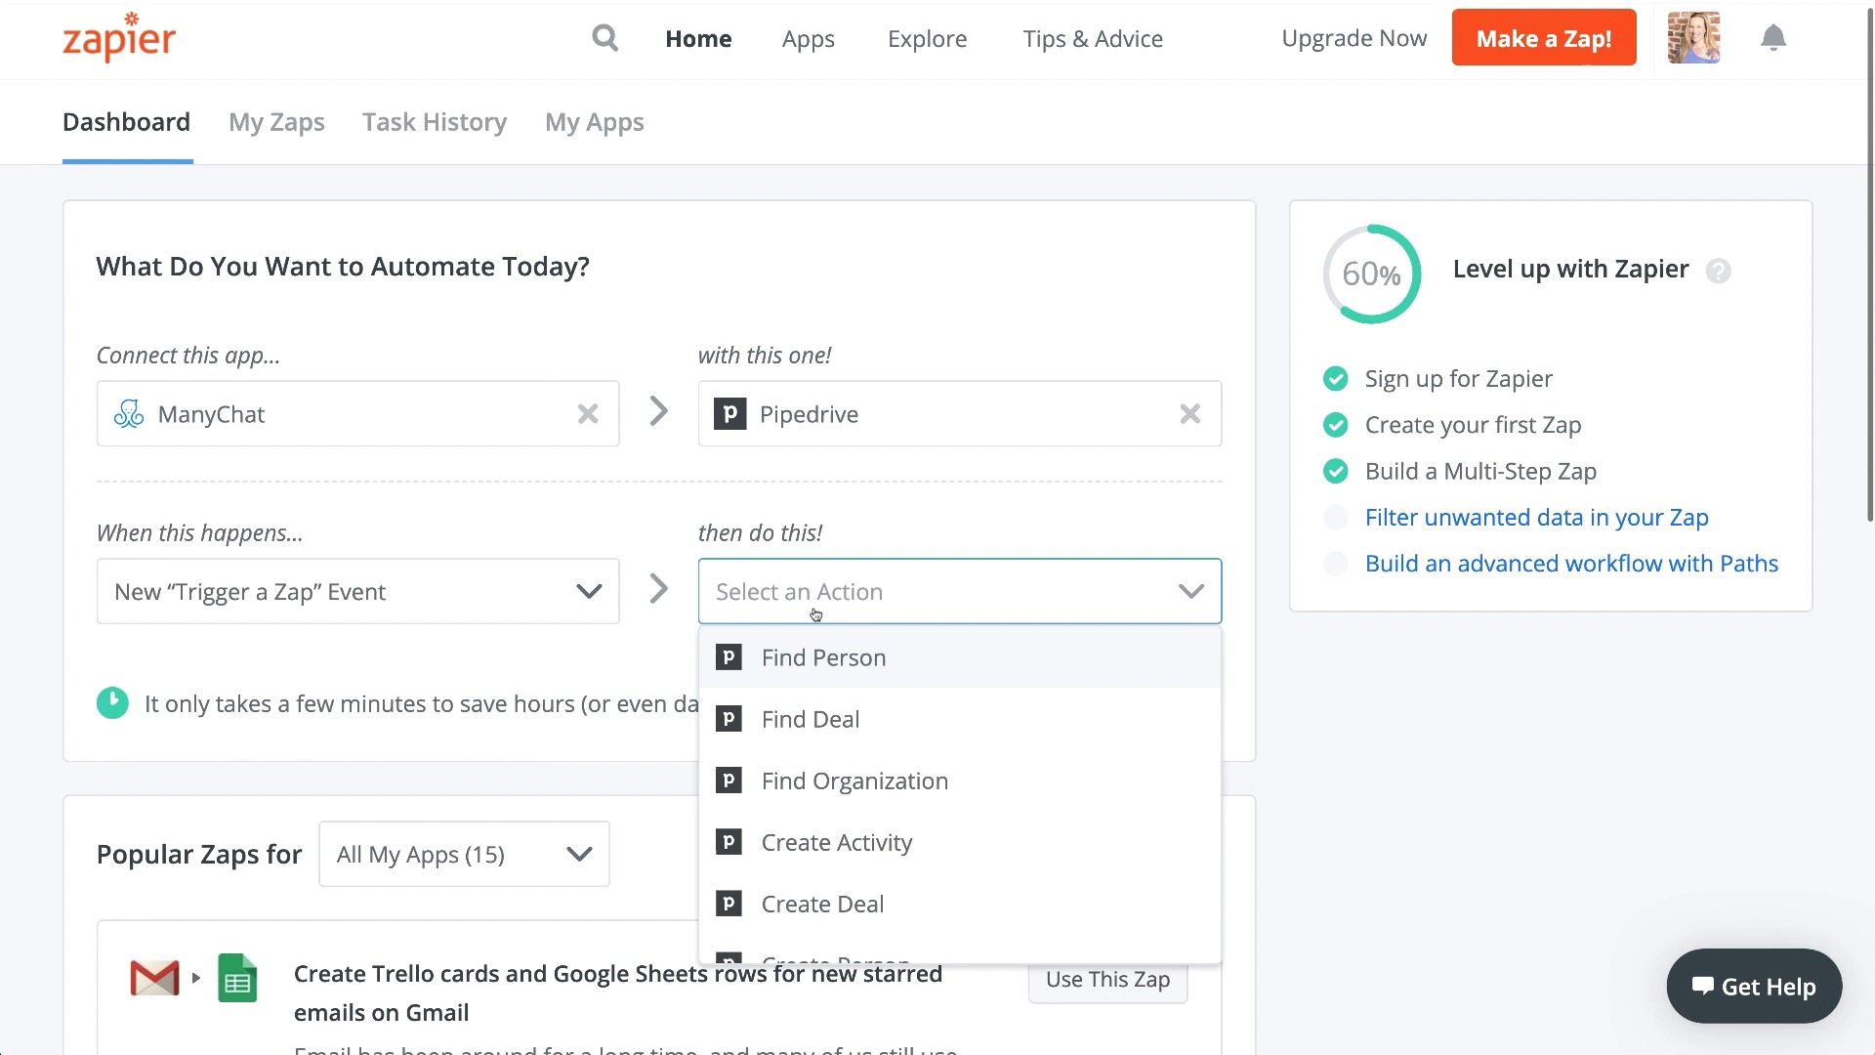
scroll(862, 849, "down", 2)
scroll(859, 848, "down", 3)
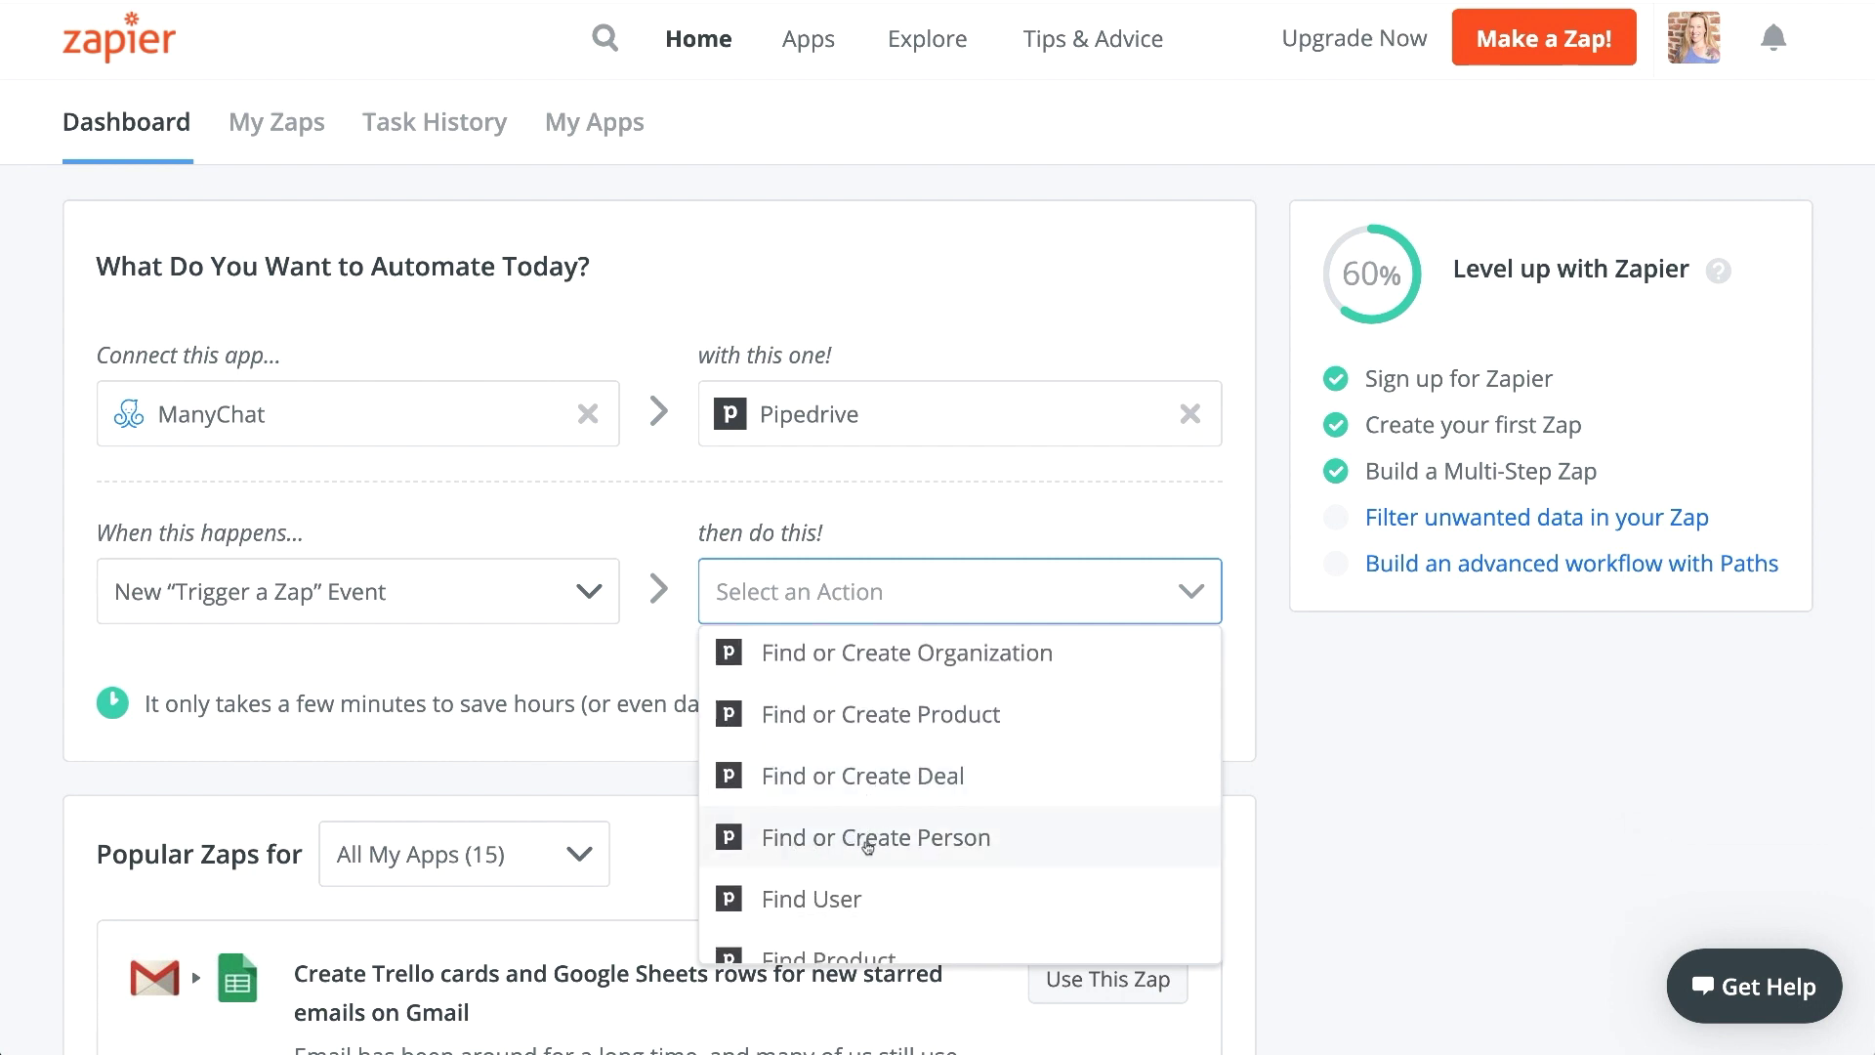
left_click(867, 848)
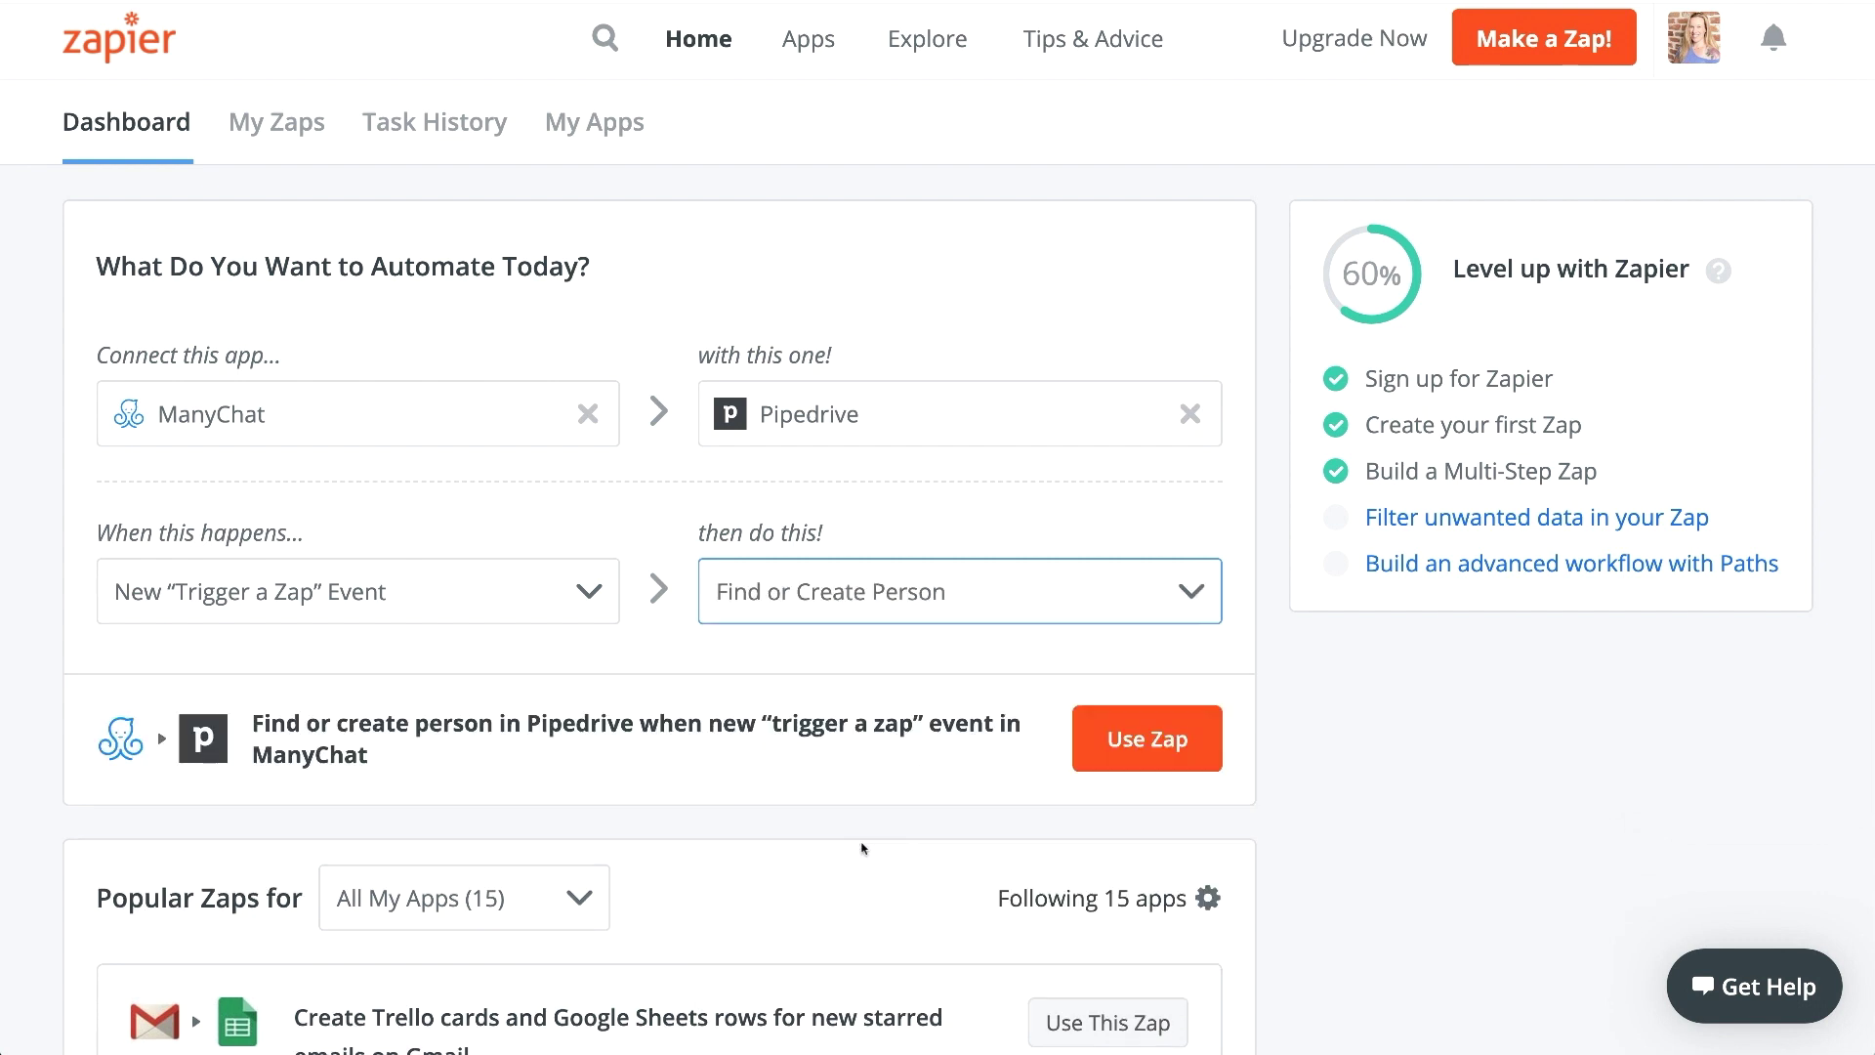
Use the suggested zap and authorise a new ManyChat page connection
left_click(1175, 745)
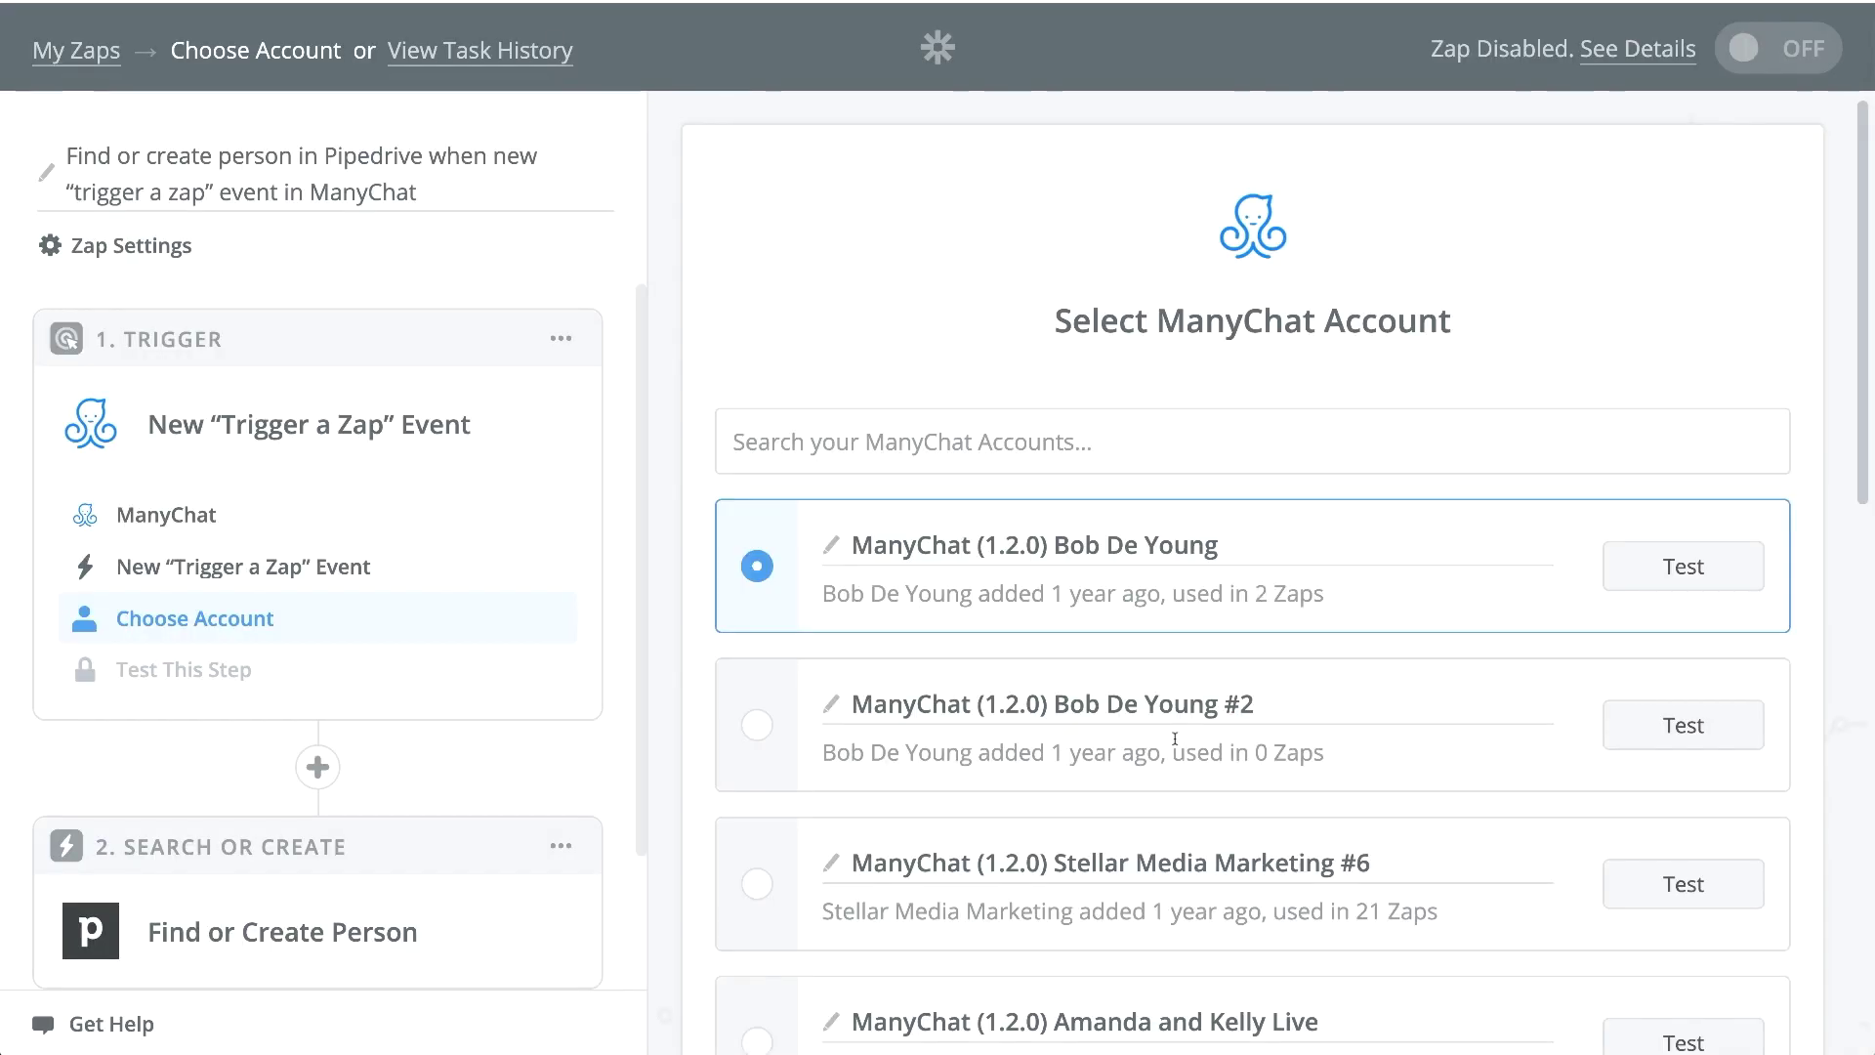
scroll(1174, 739, "down", 13)
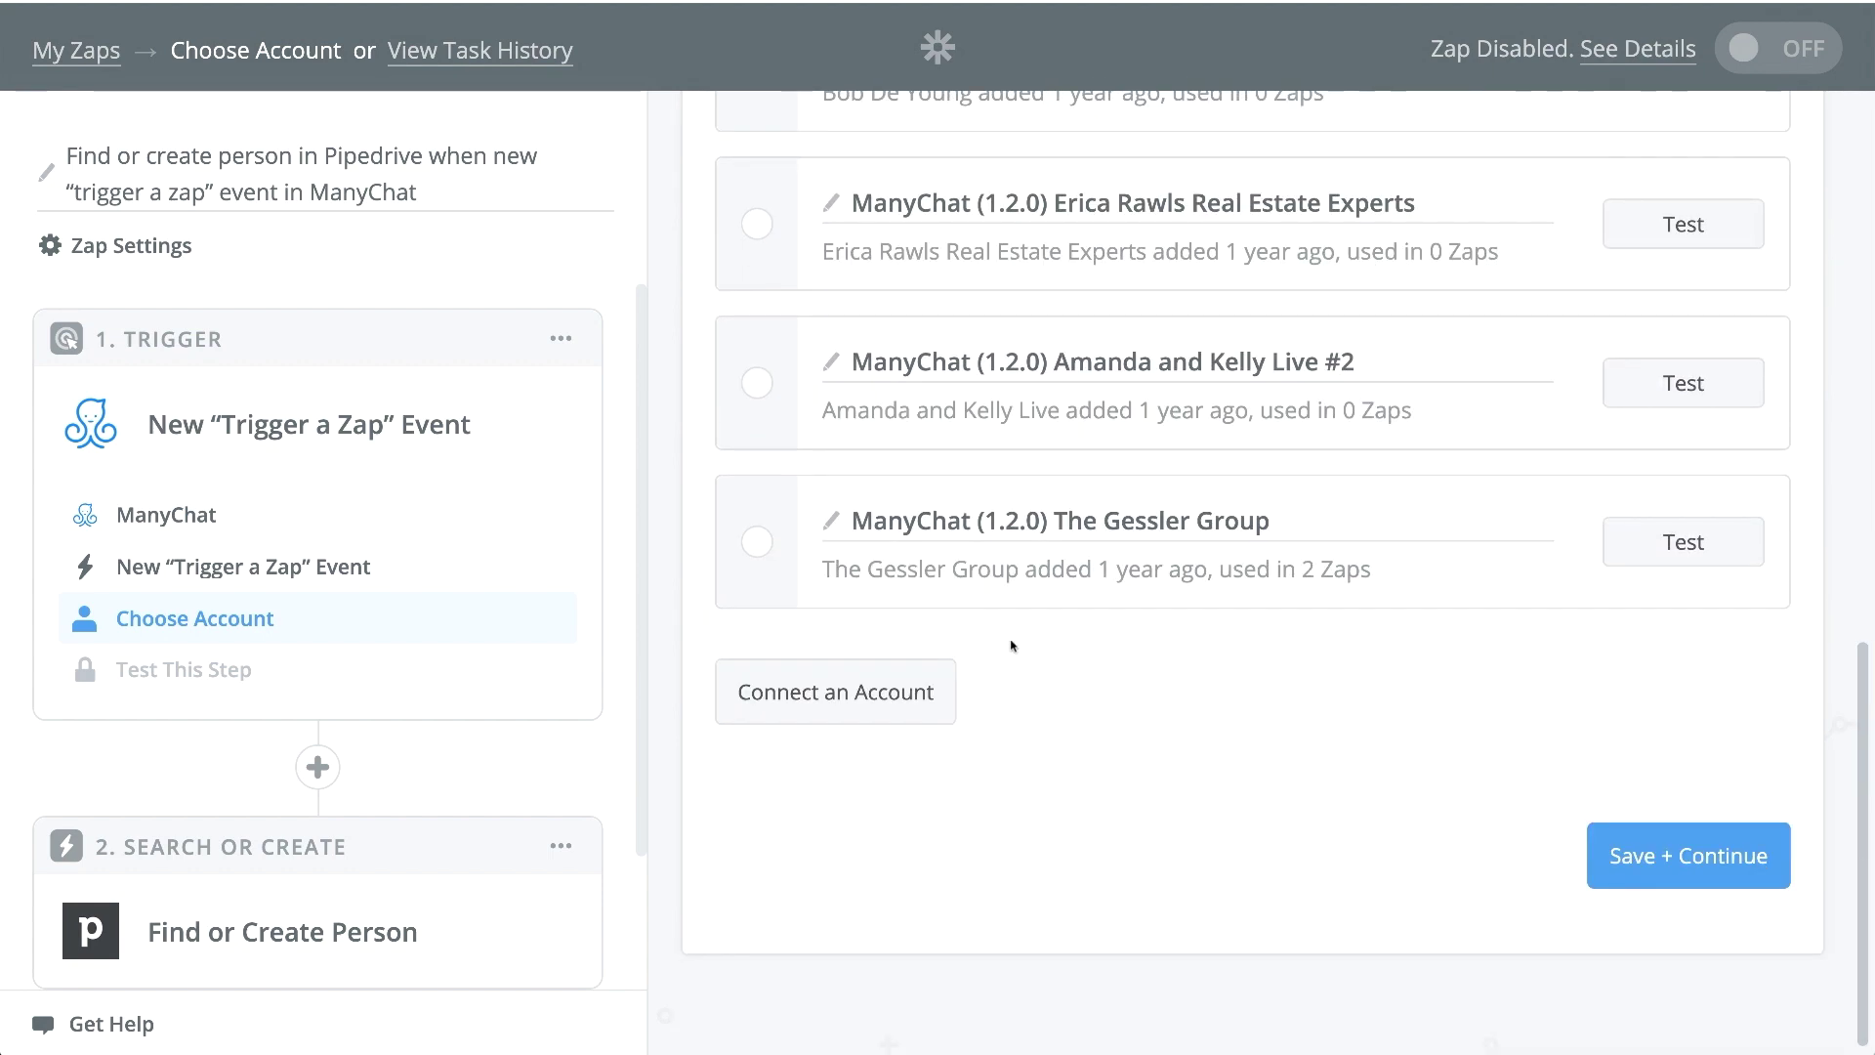
left_click(836, 707)
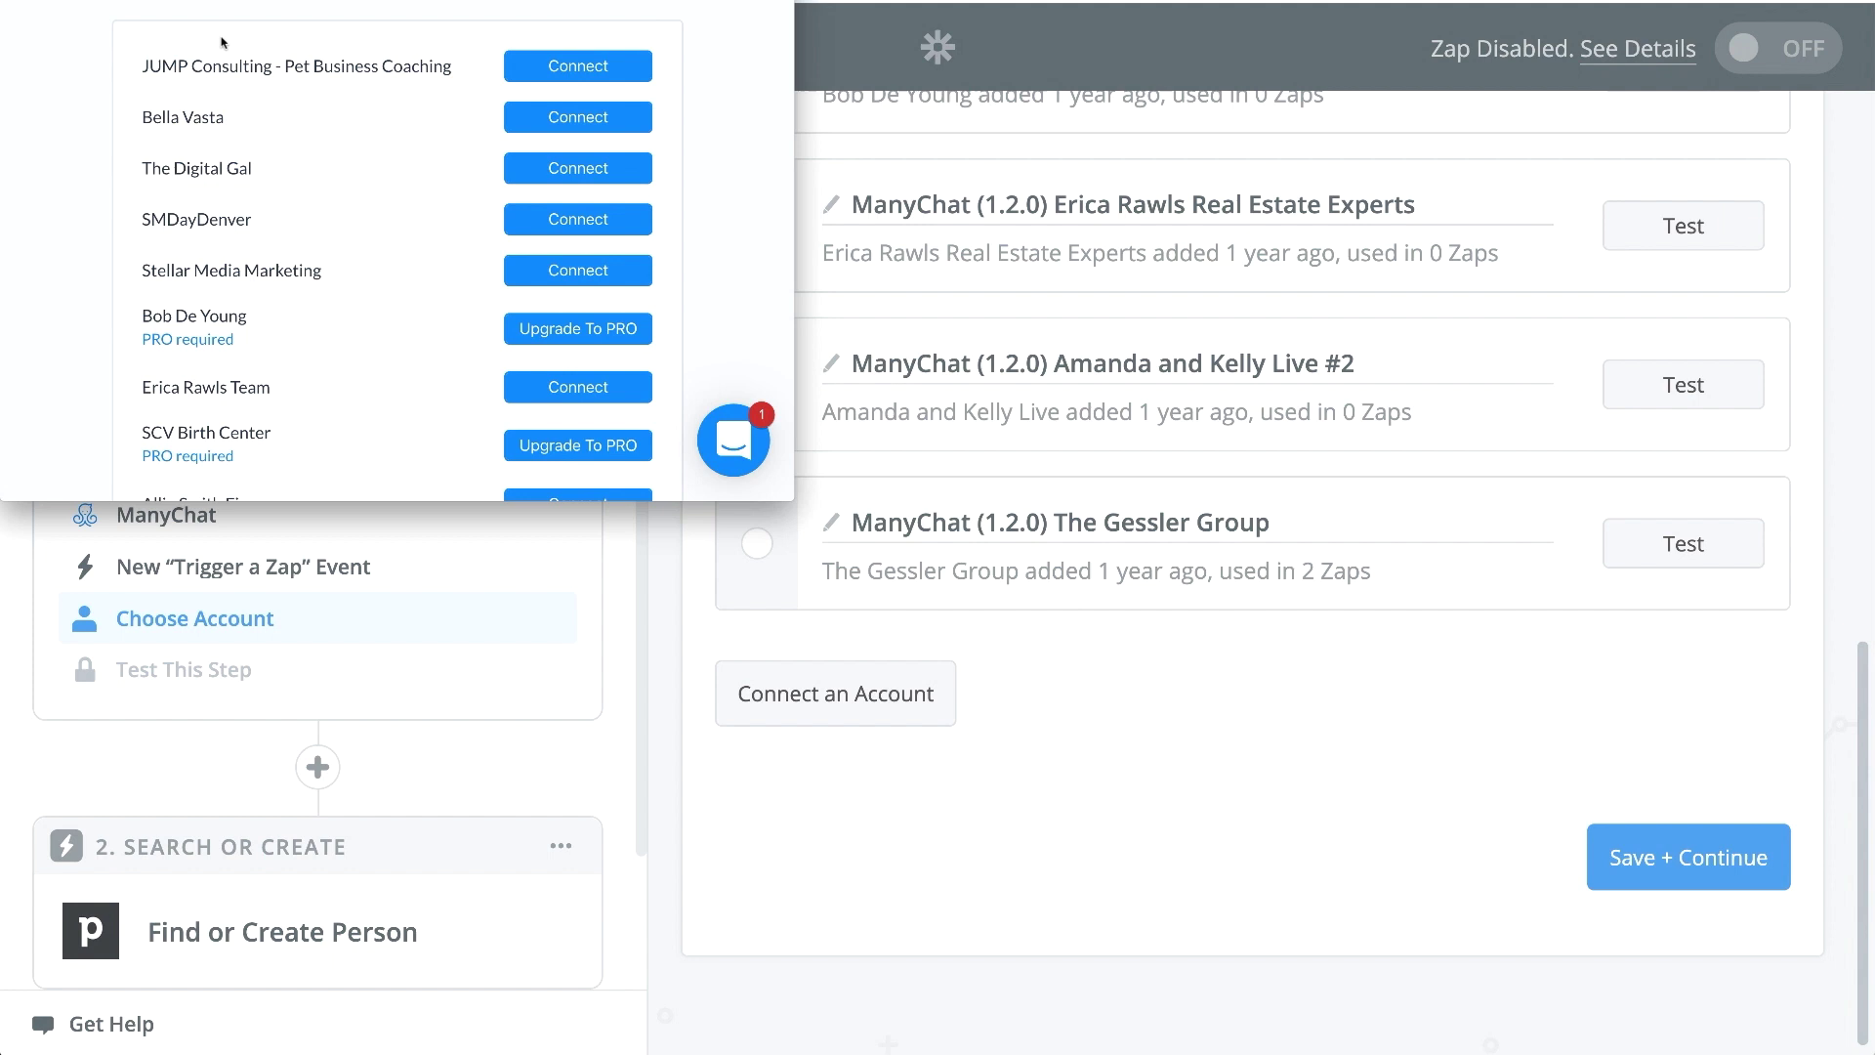
scroll(256, 244, "down", 8)
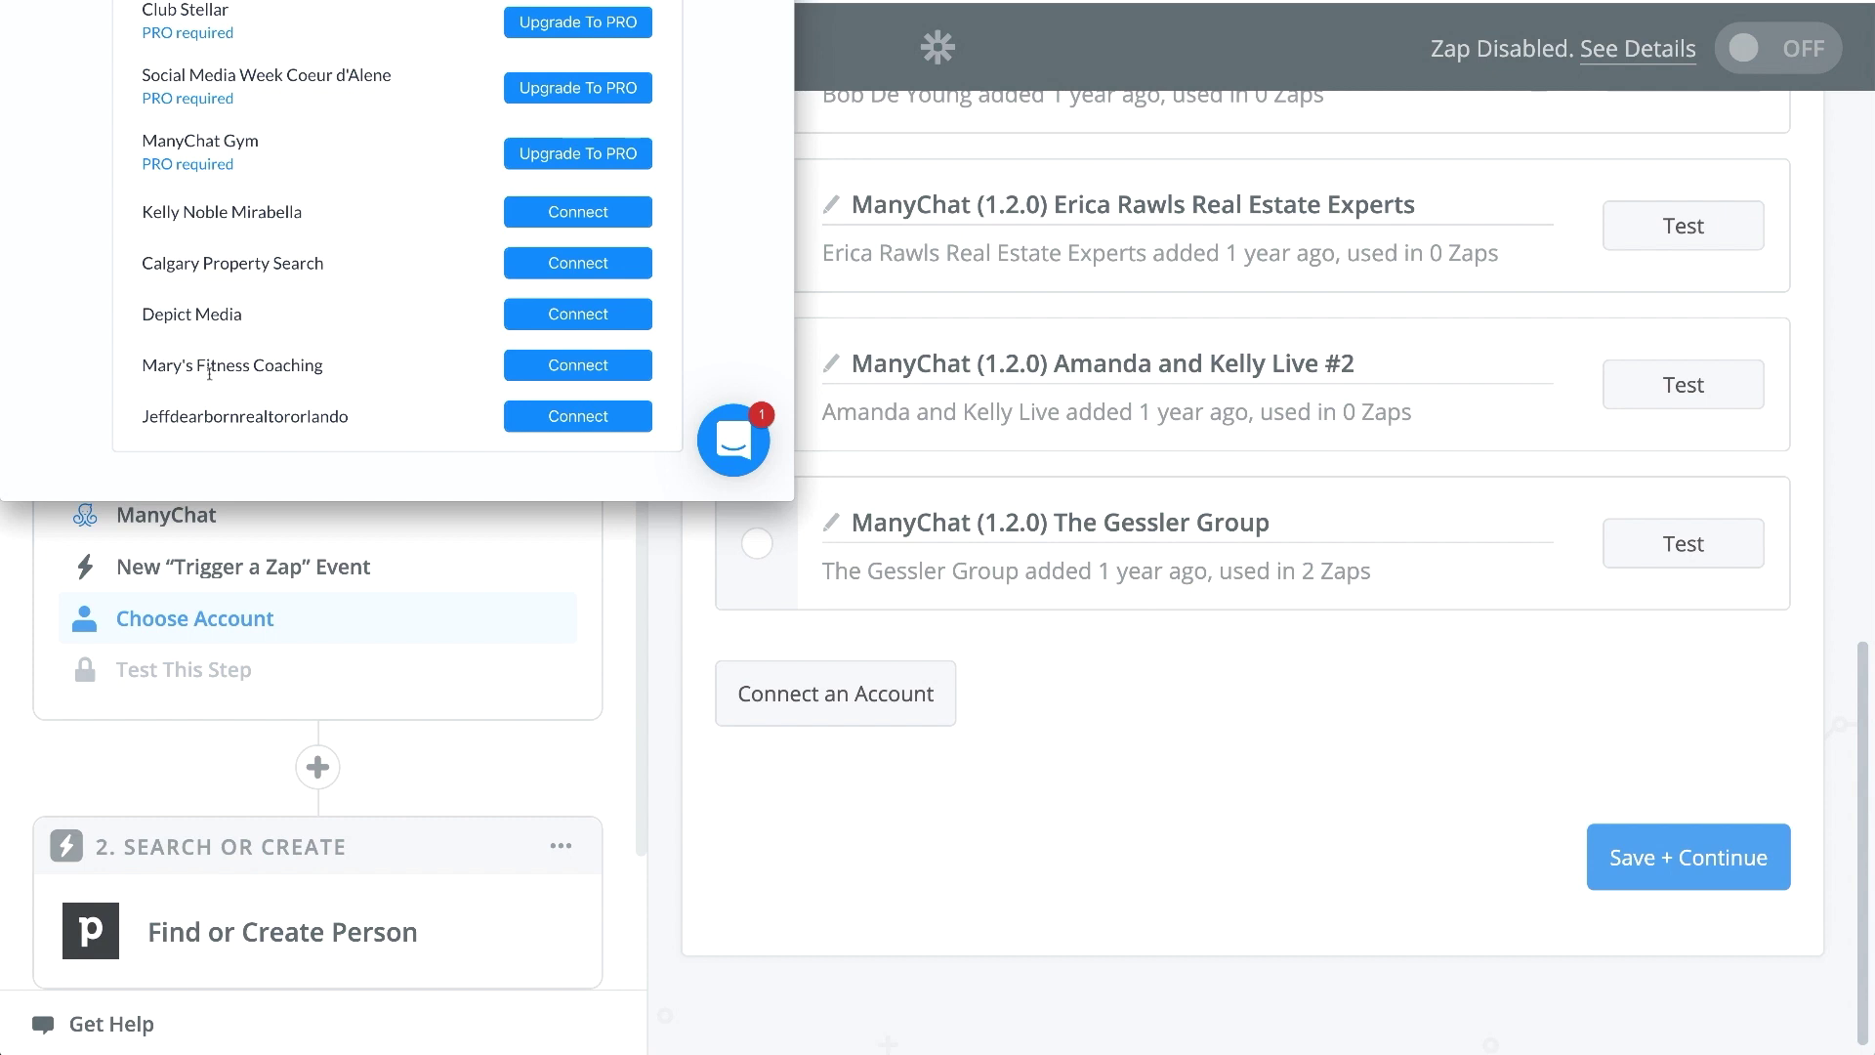
left_click(581, 368)
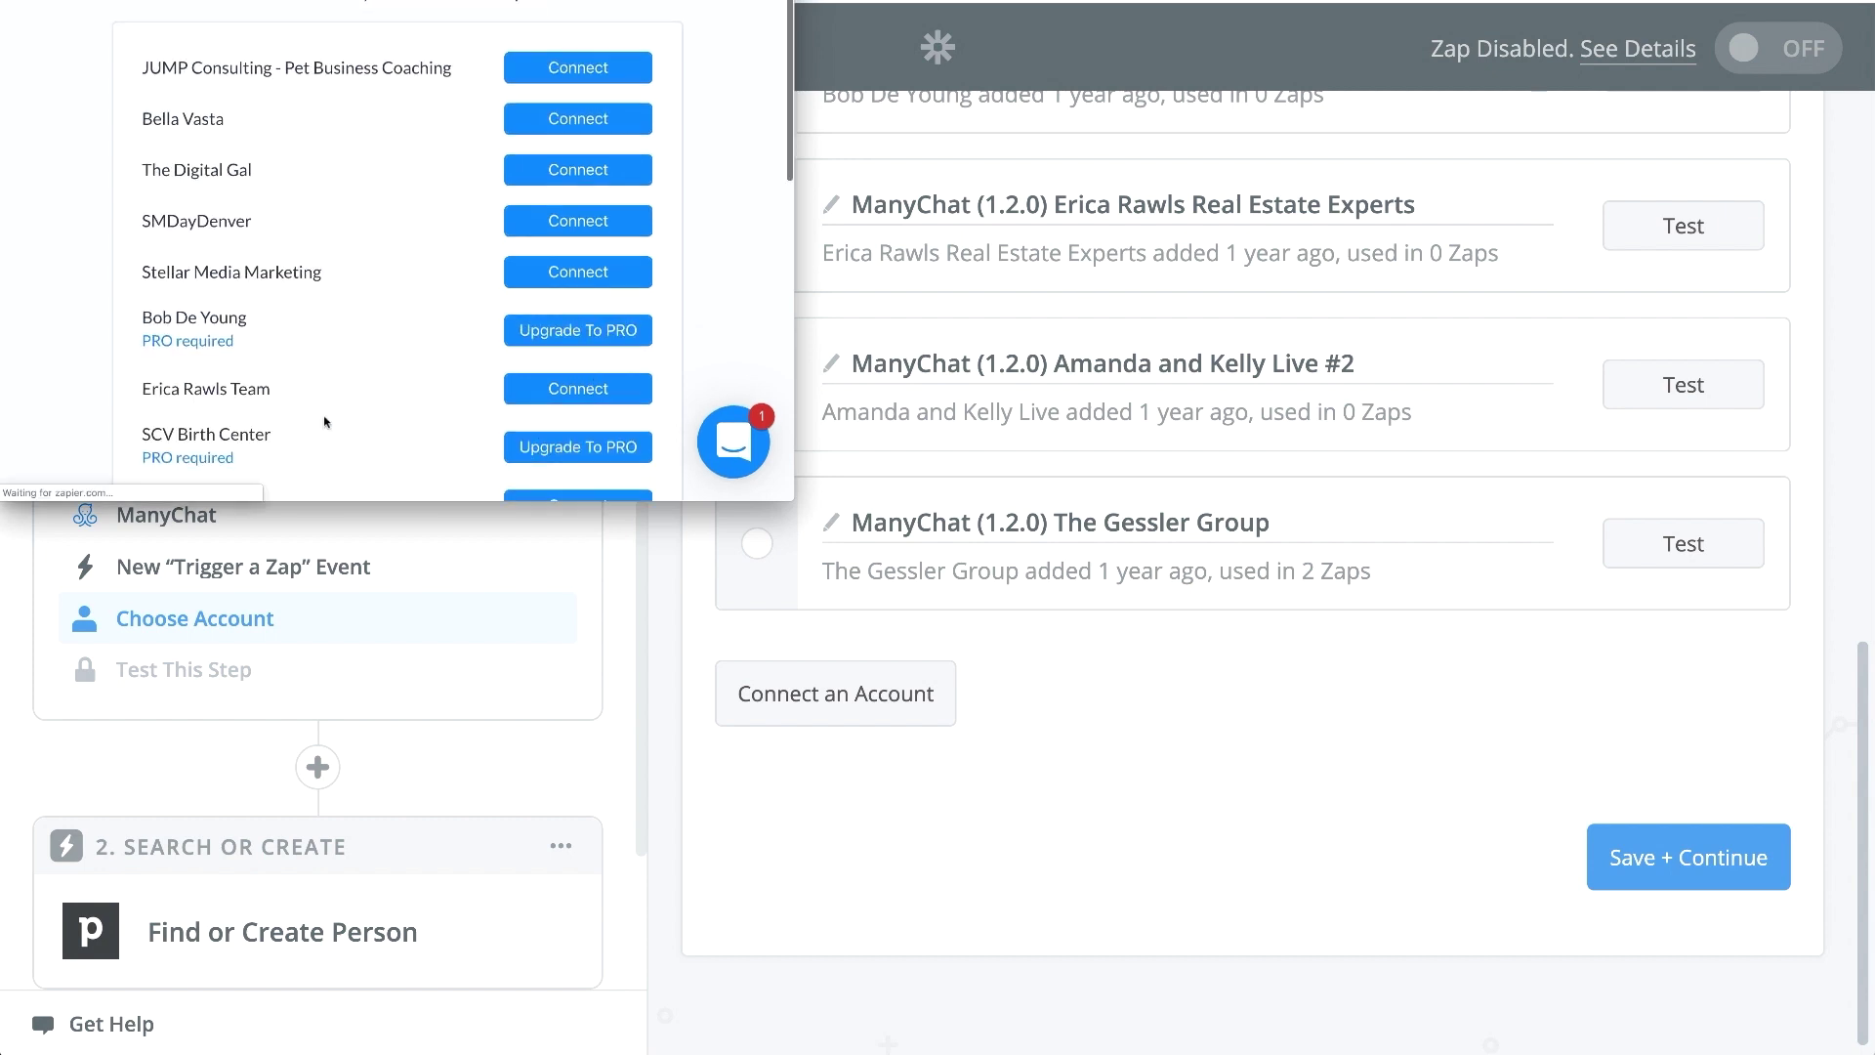
Test the ManyChat (1.3.1) account, select it for the trigger, and save
scroll(343, 271, "down", 10)
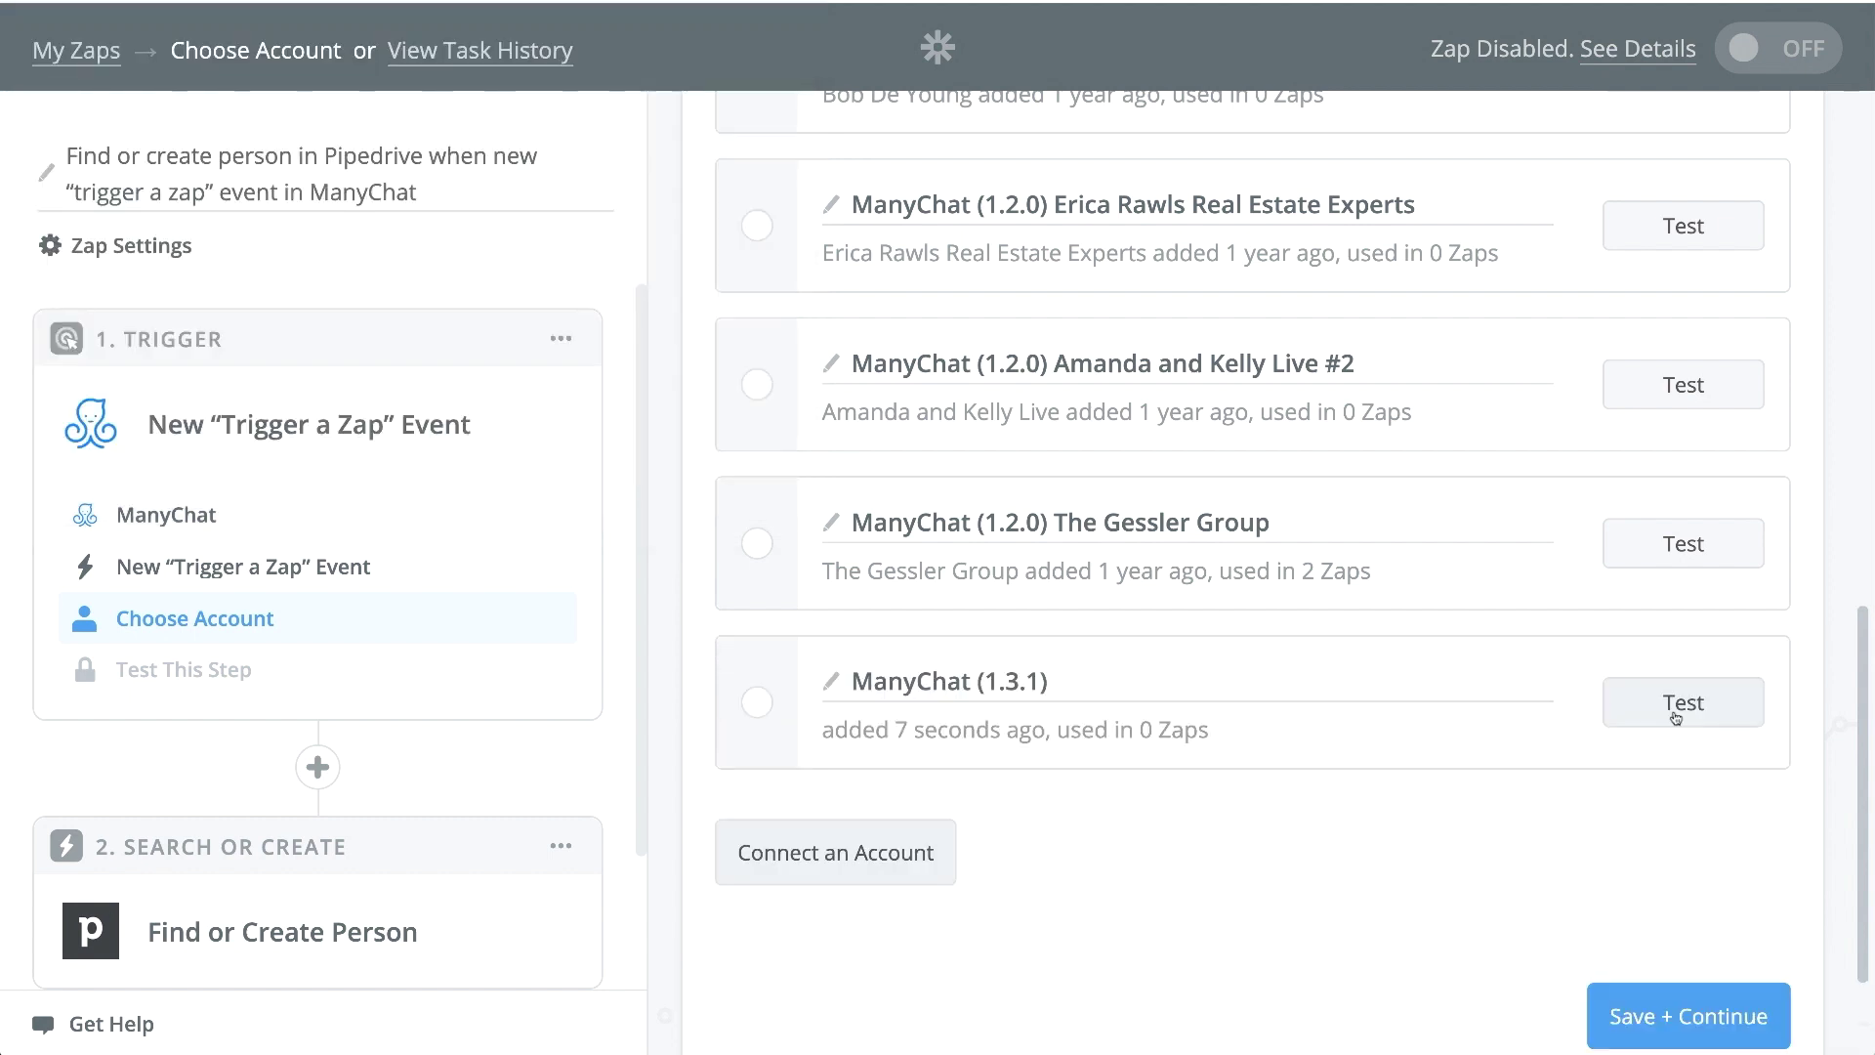
left_click(1675, 717)
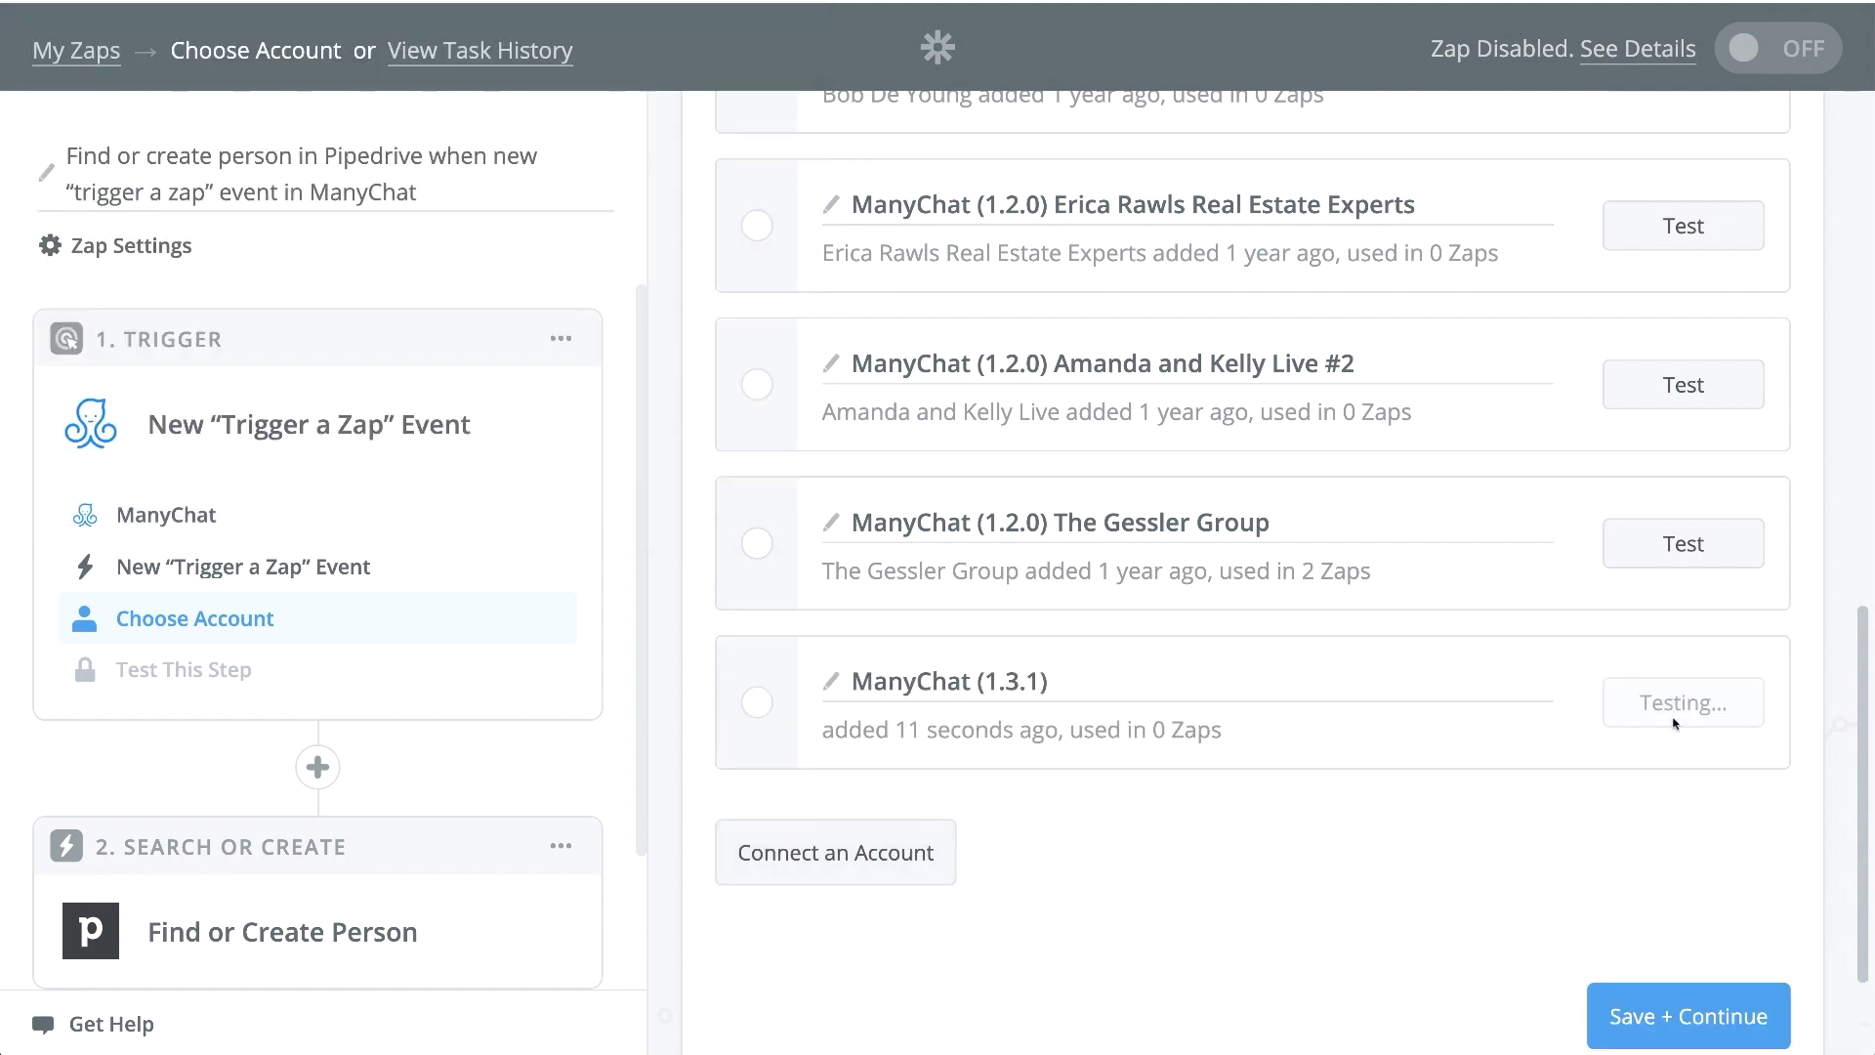
left_click(777, 704)
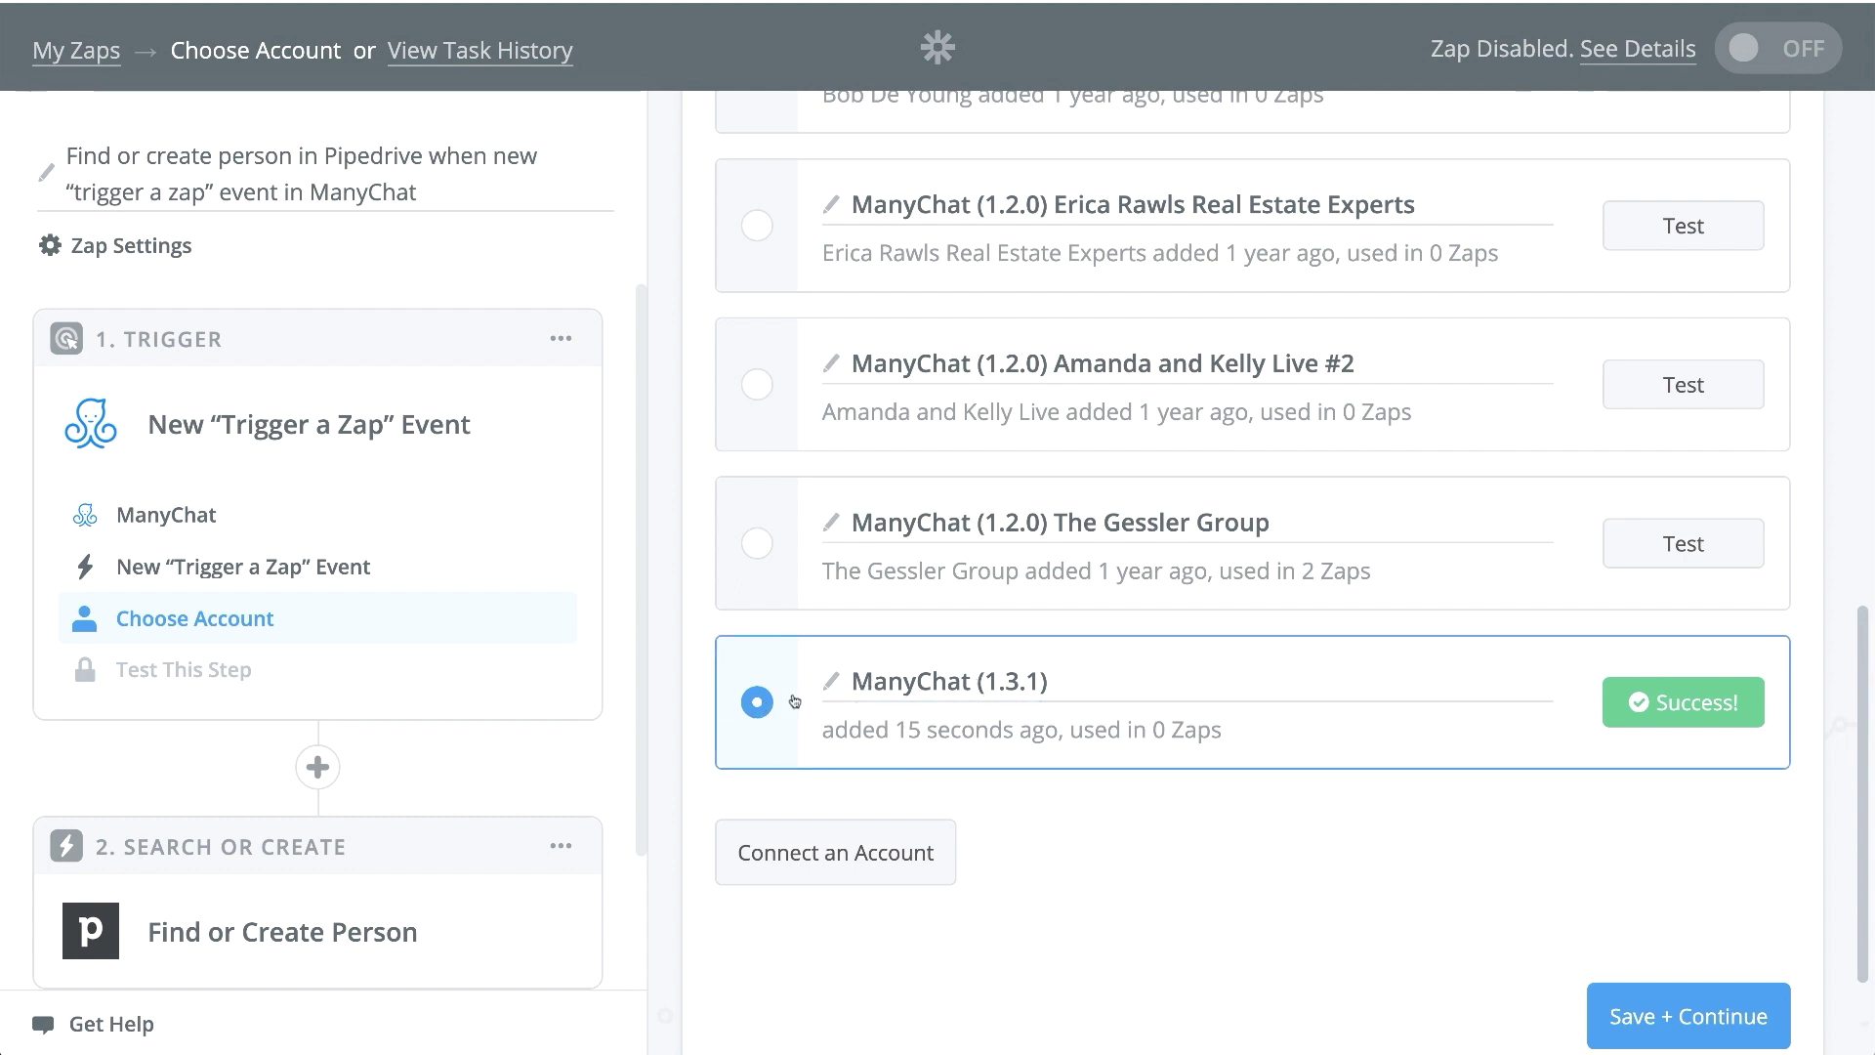
left_click(1710, 1018)
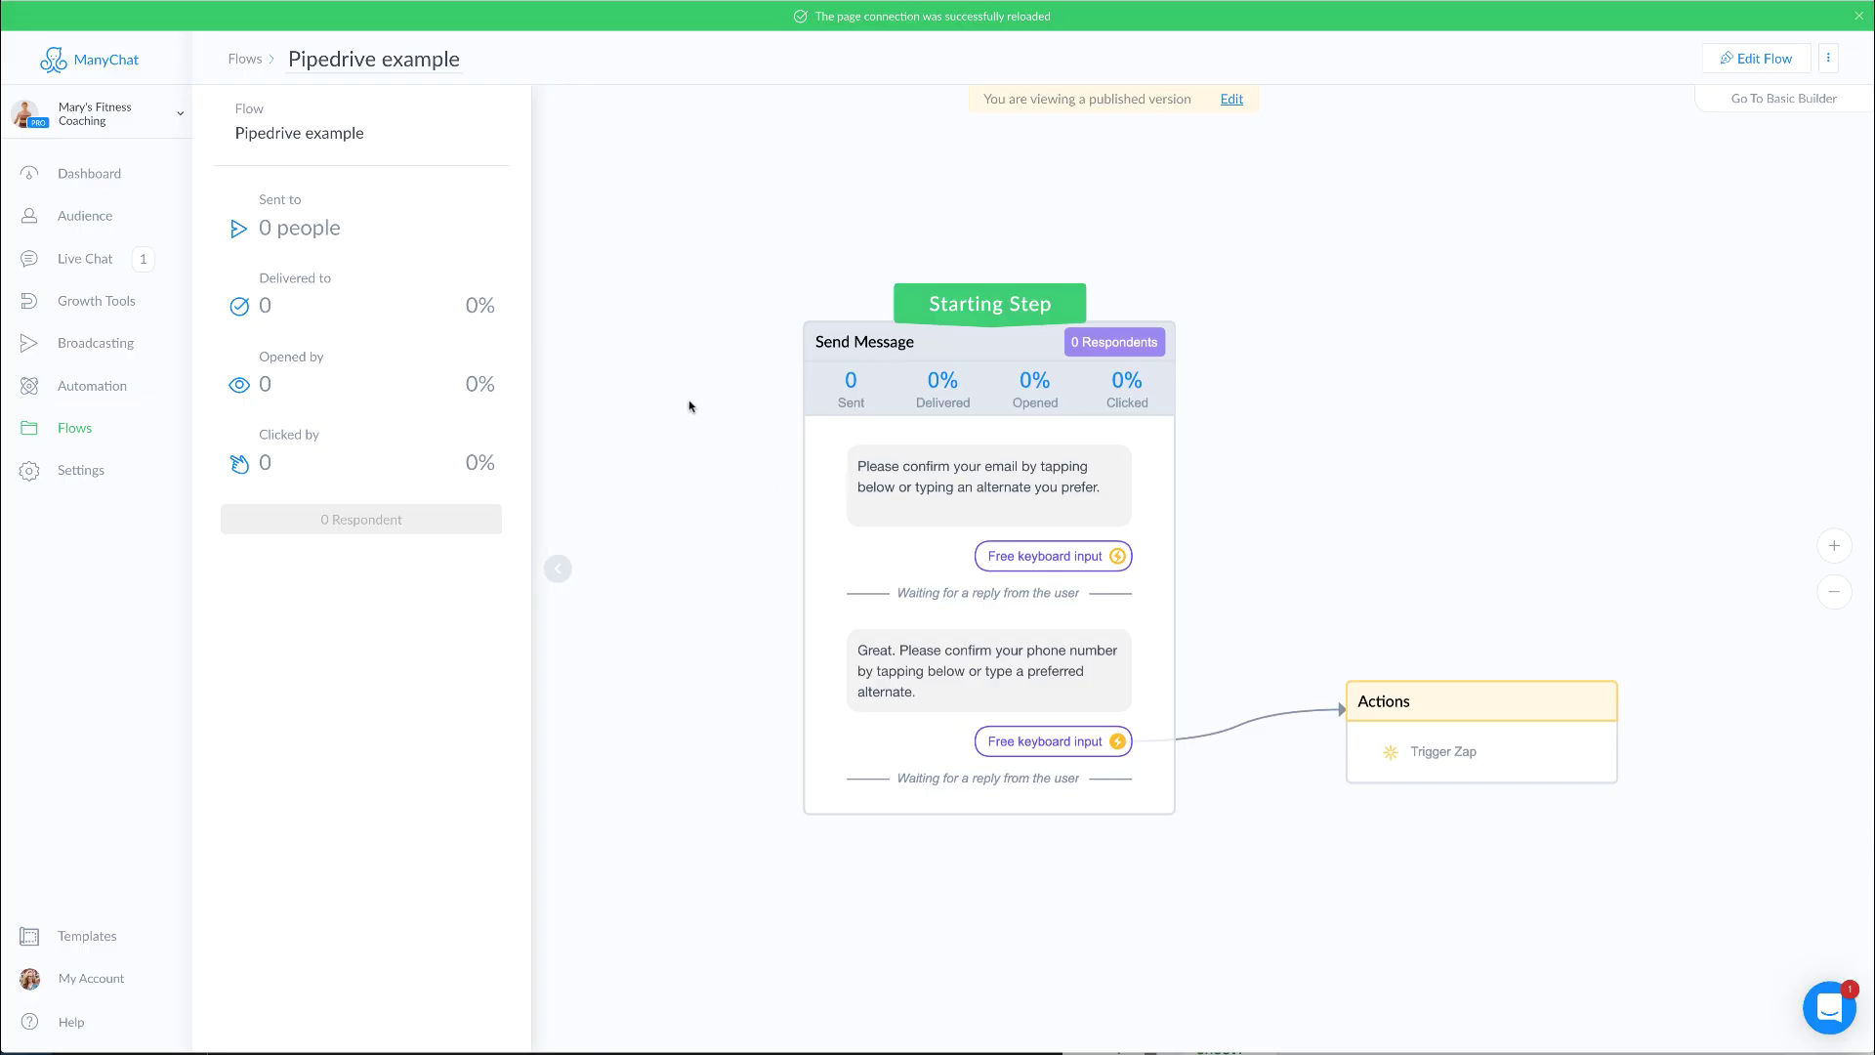
Add a Trigger Zap action to the flow's Actions step
left_click(65, 475)
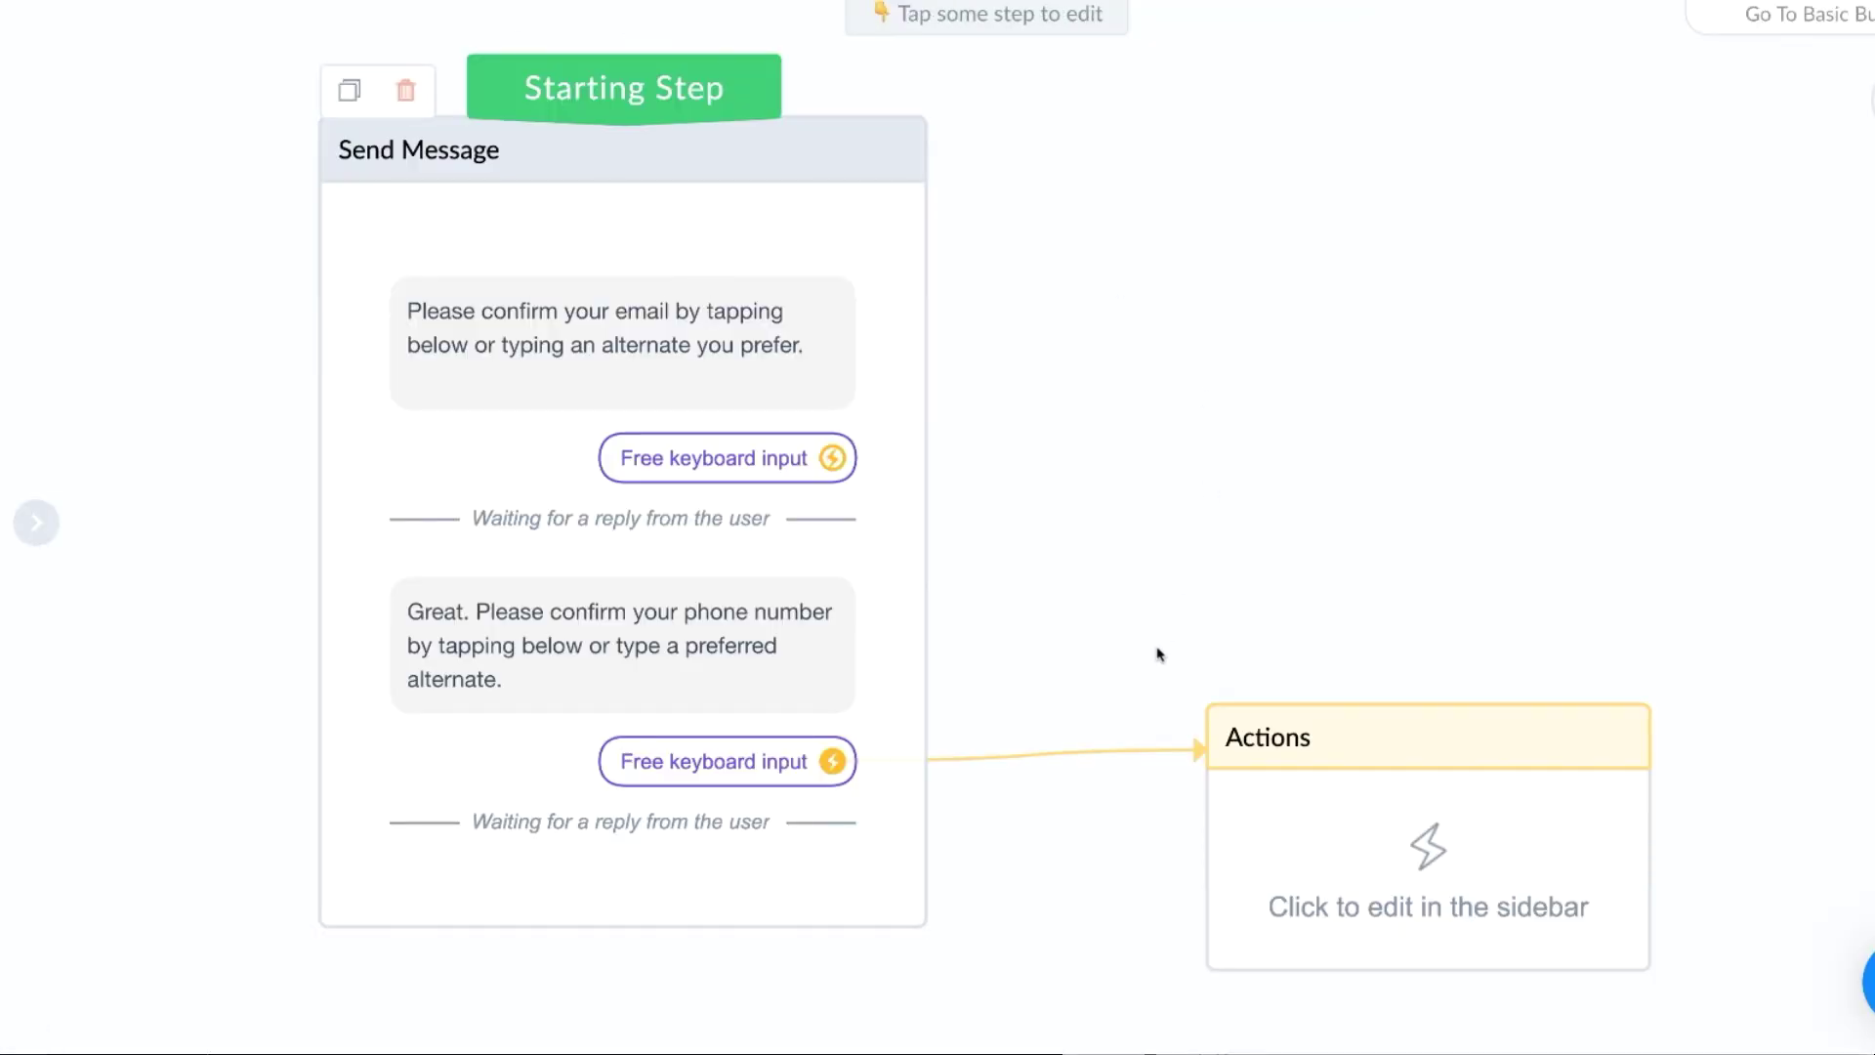
left_click(1433, 826)
left_click(222, 164)
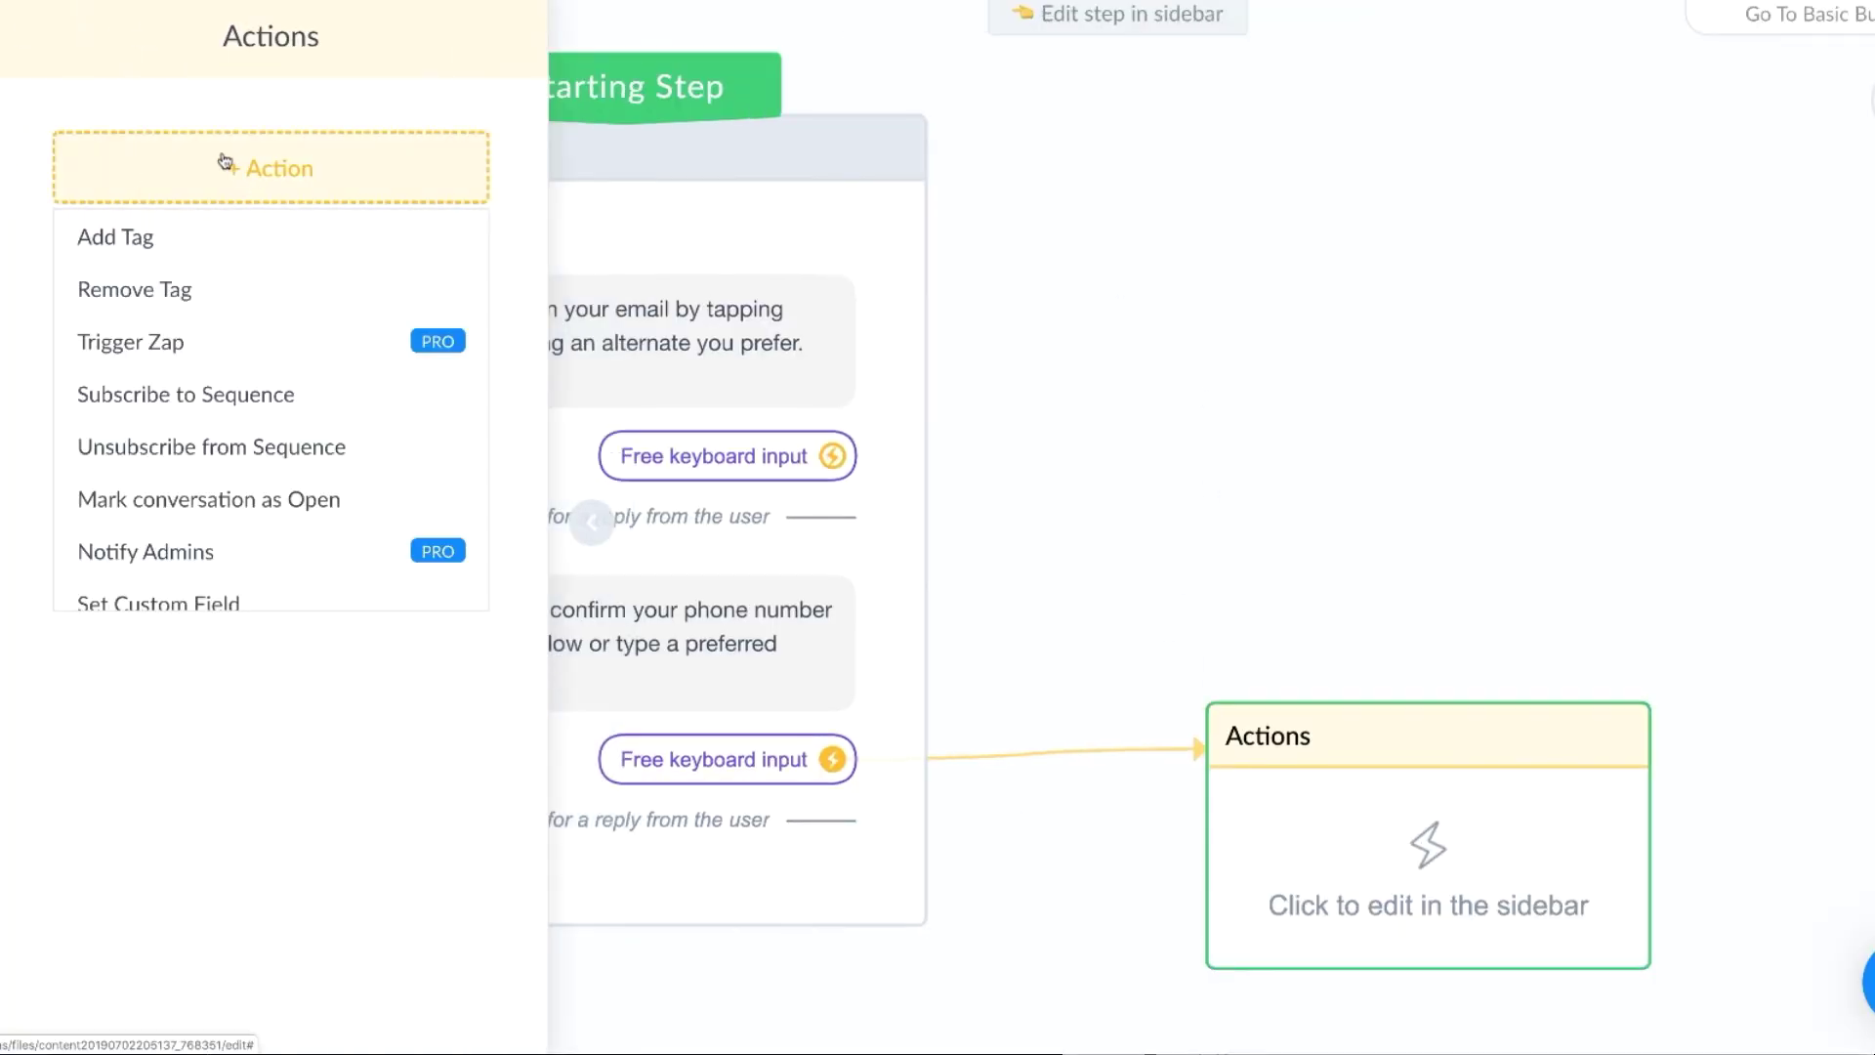
left_click(153, 352)
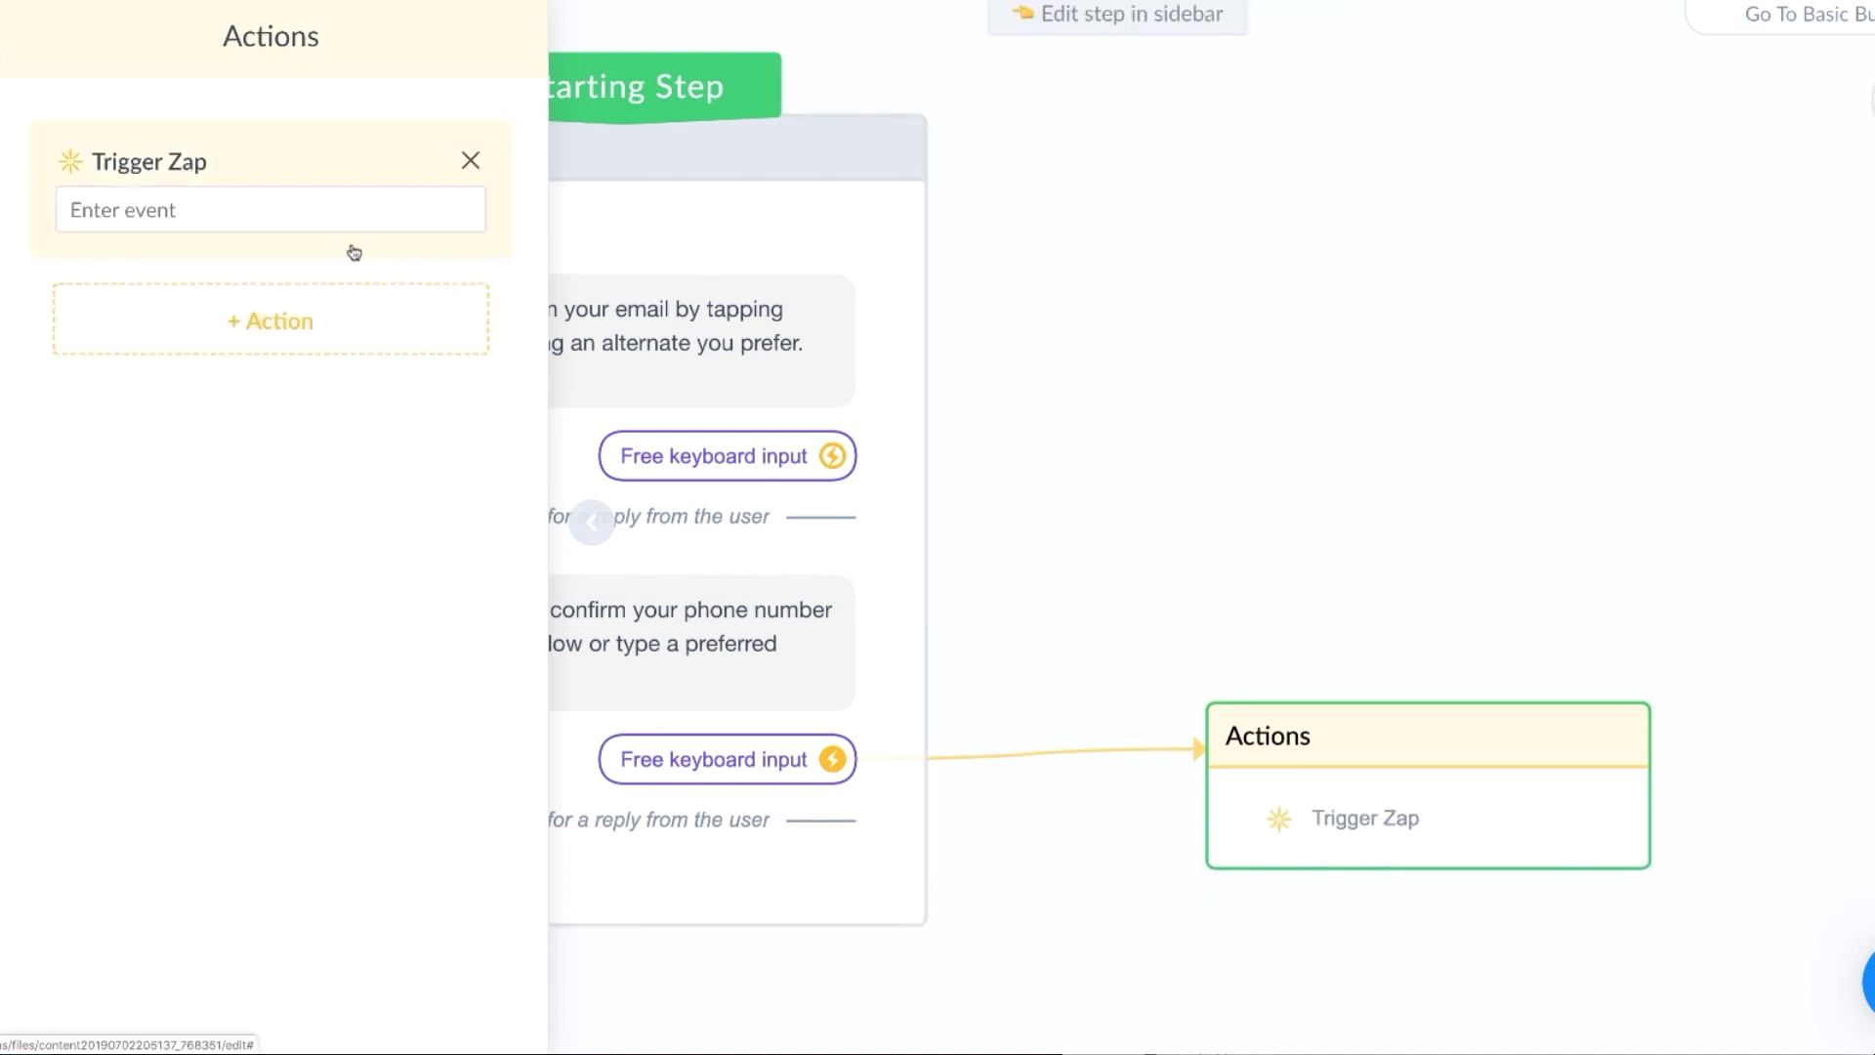
Create the Pipedrive_zap event for the action and publish the flow
left_click(271, 216)
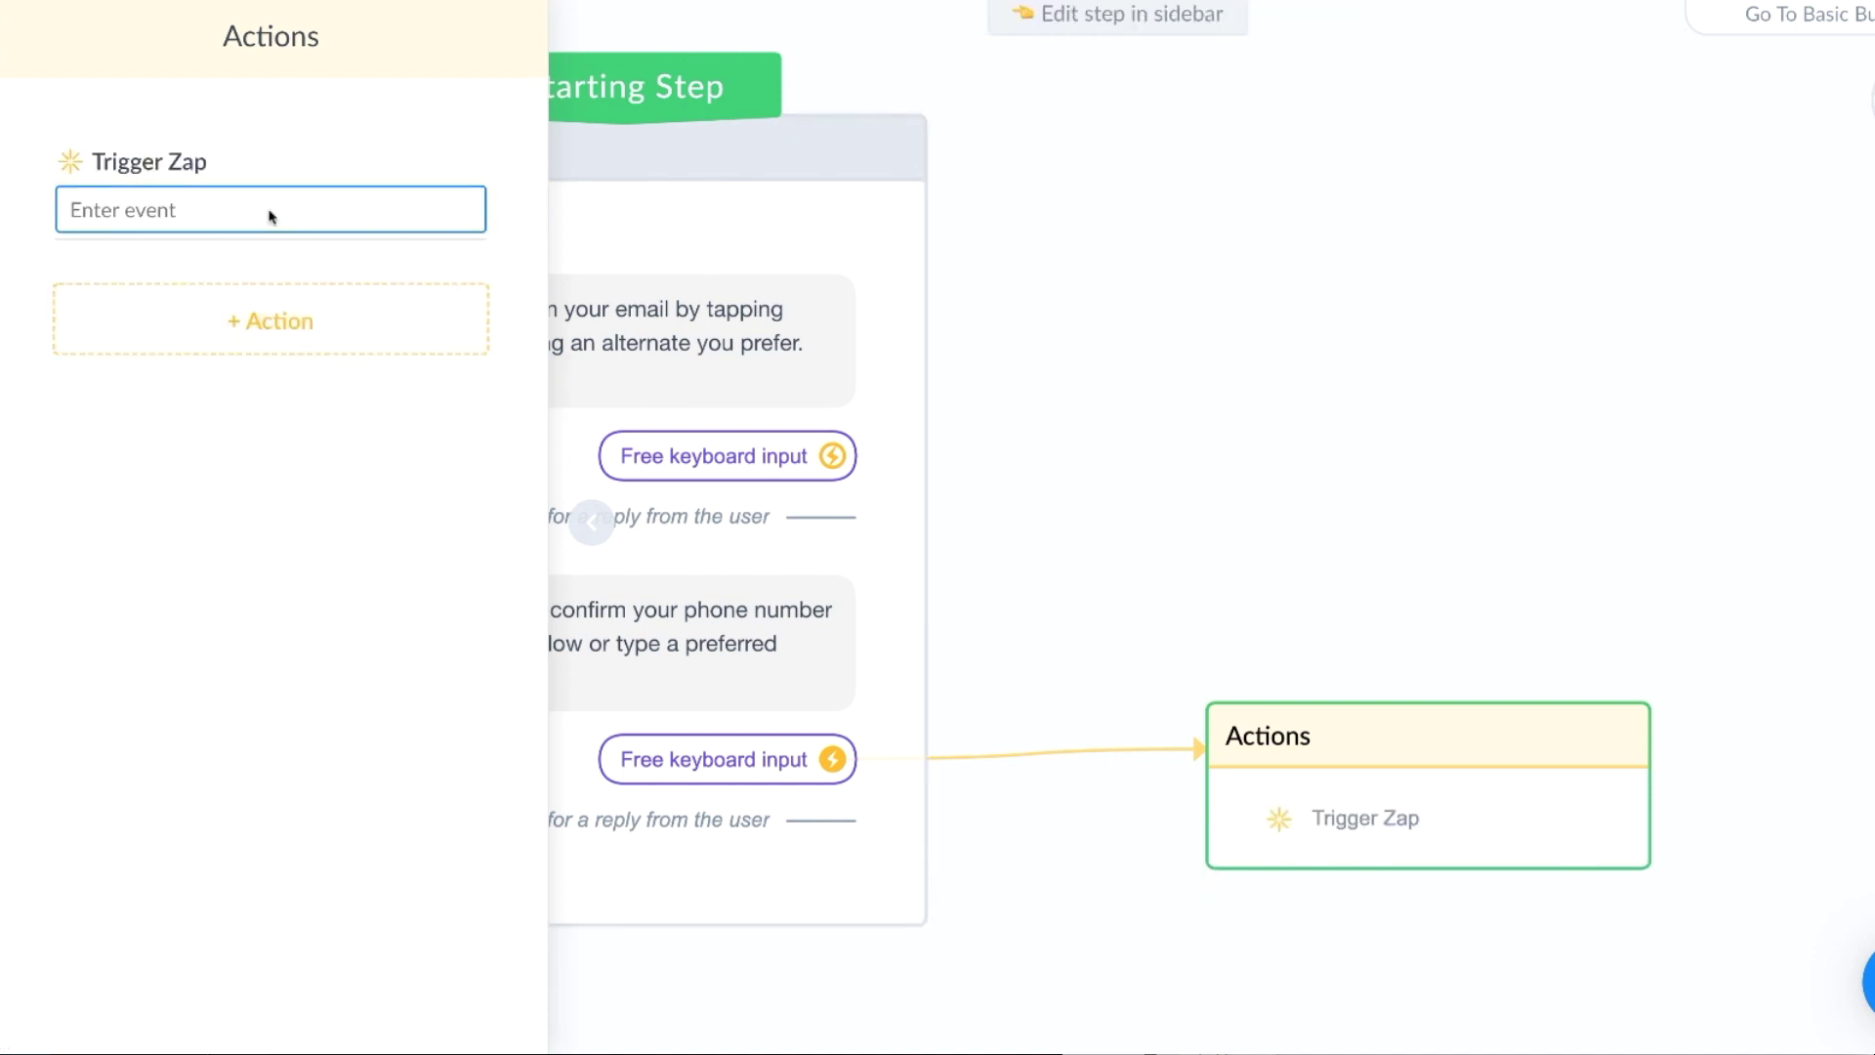
type("Pipedrive_zap")
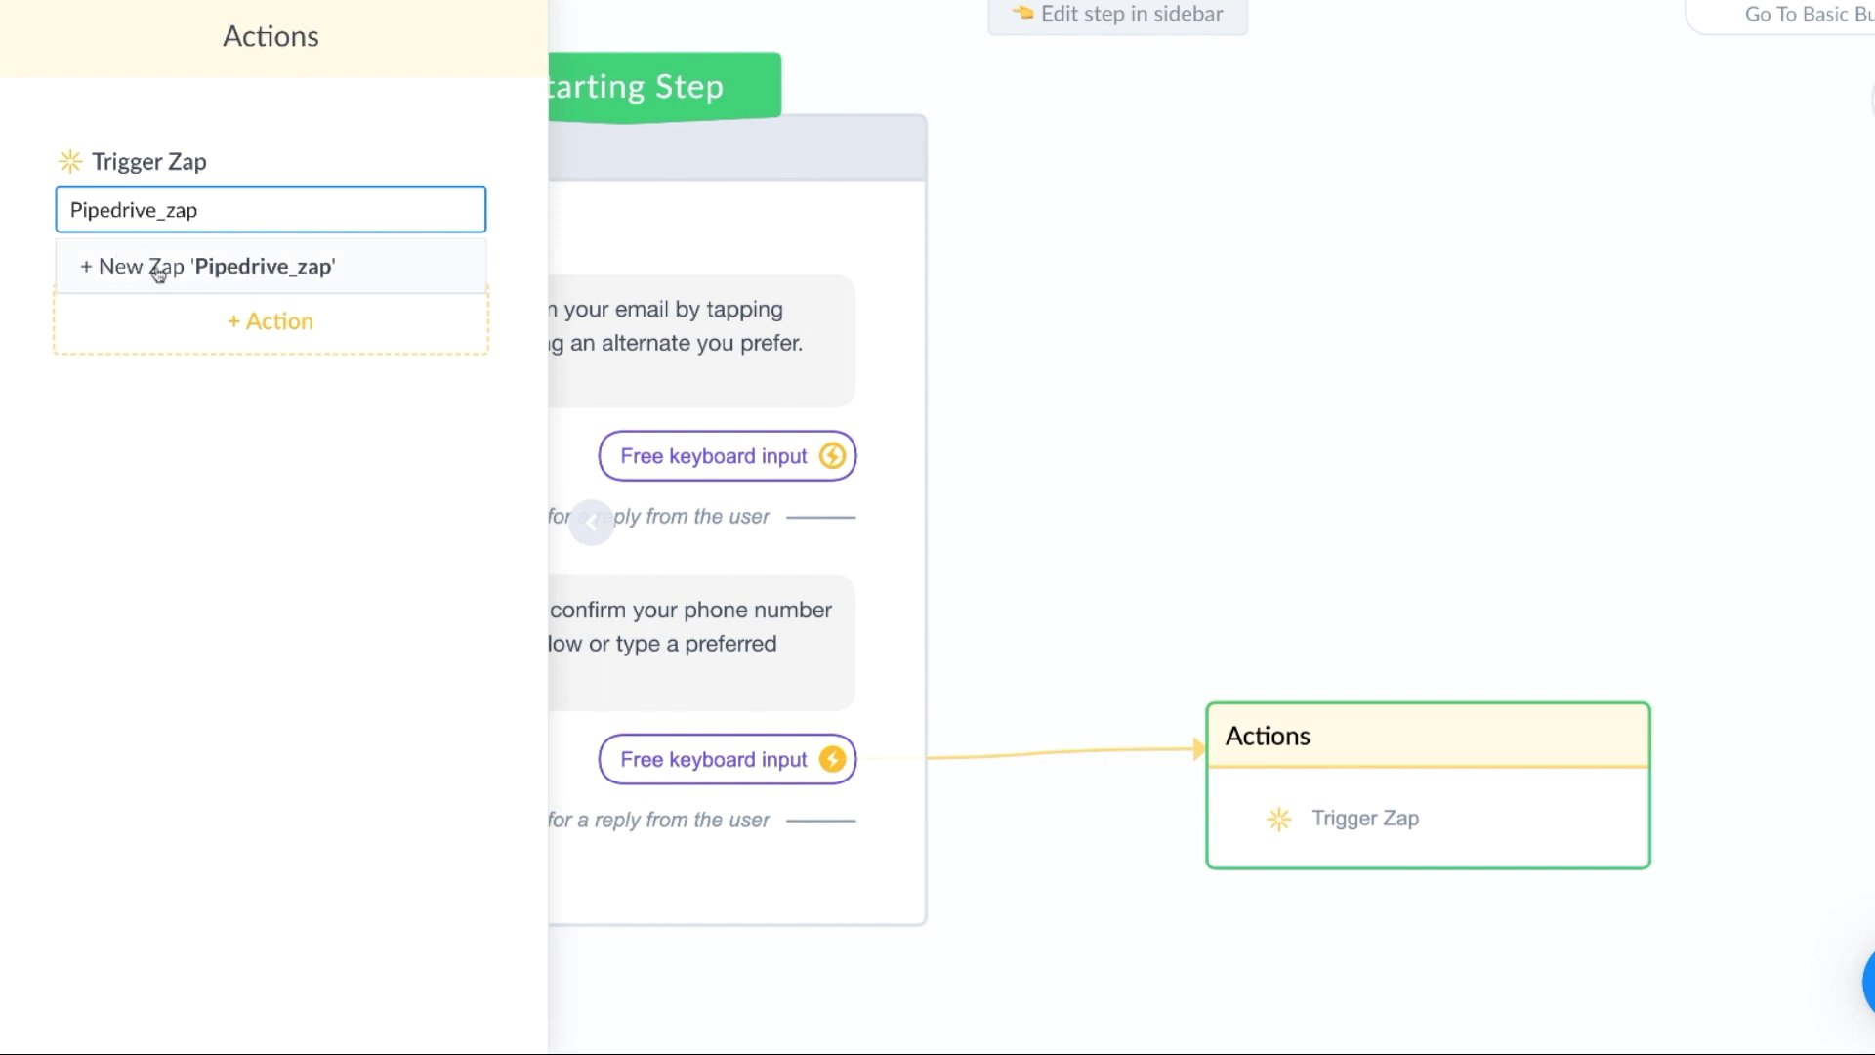
left_click(158, 273)
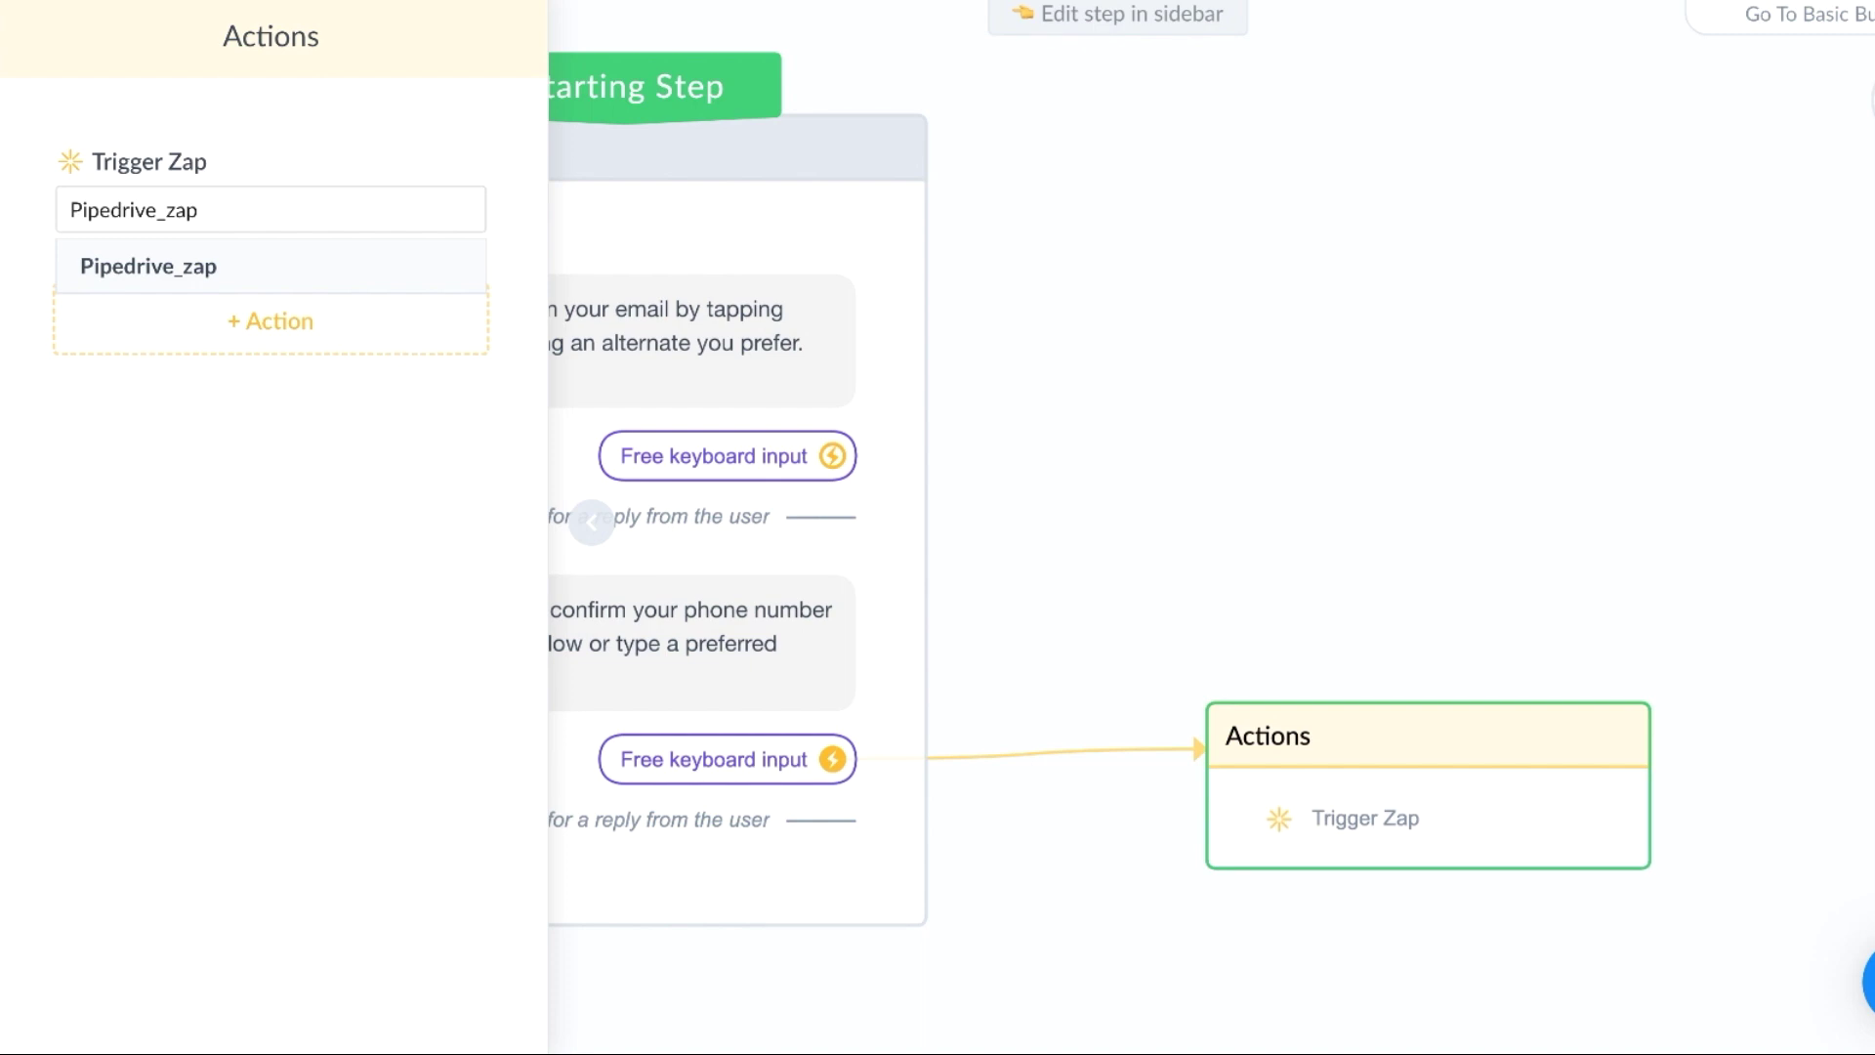
left_click(1243, 101)
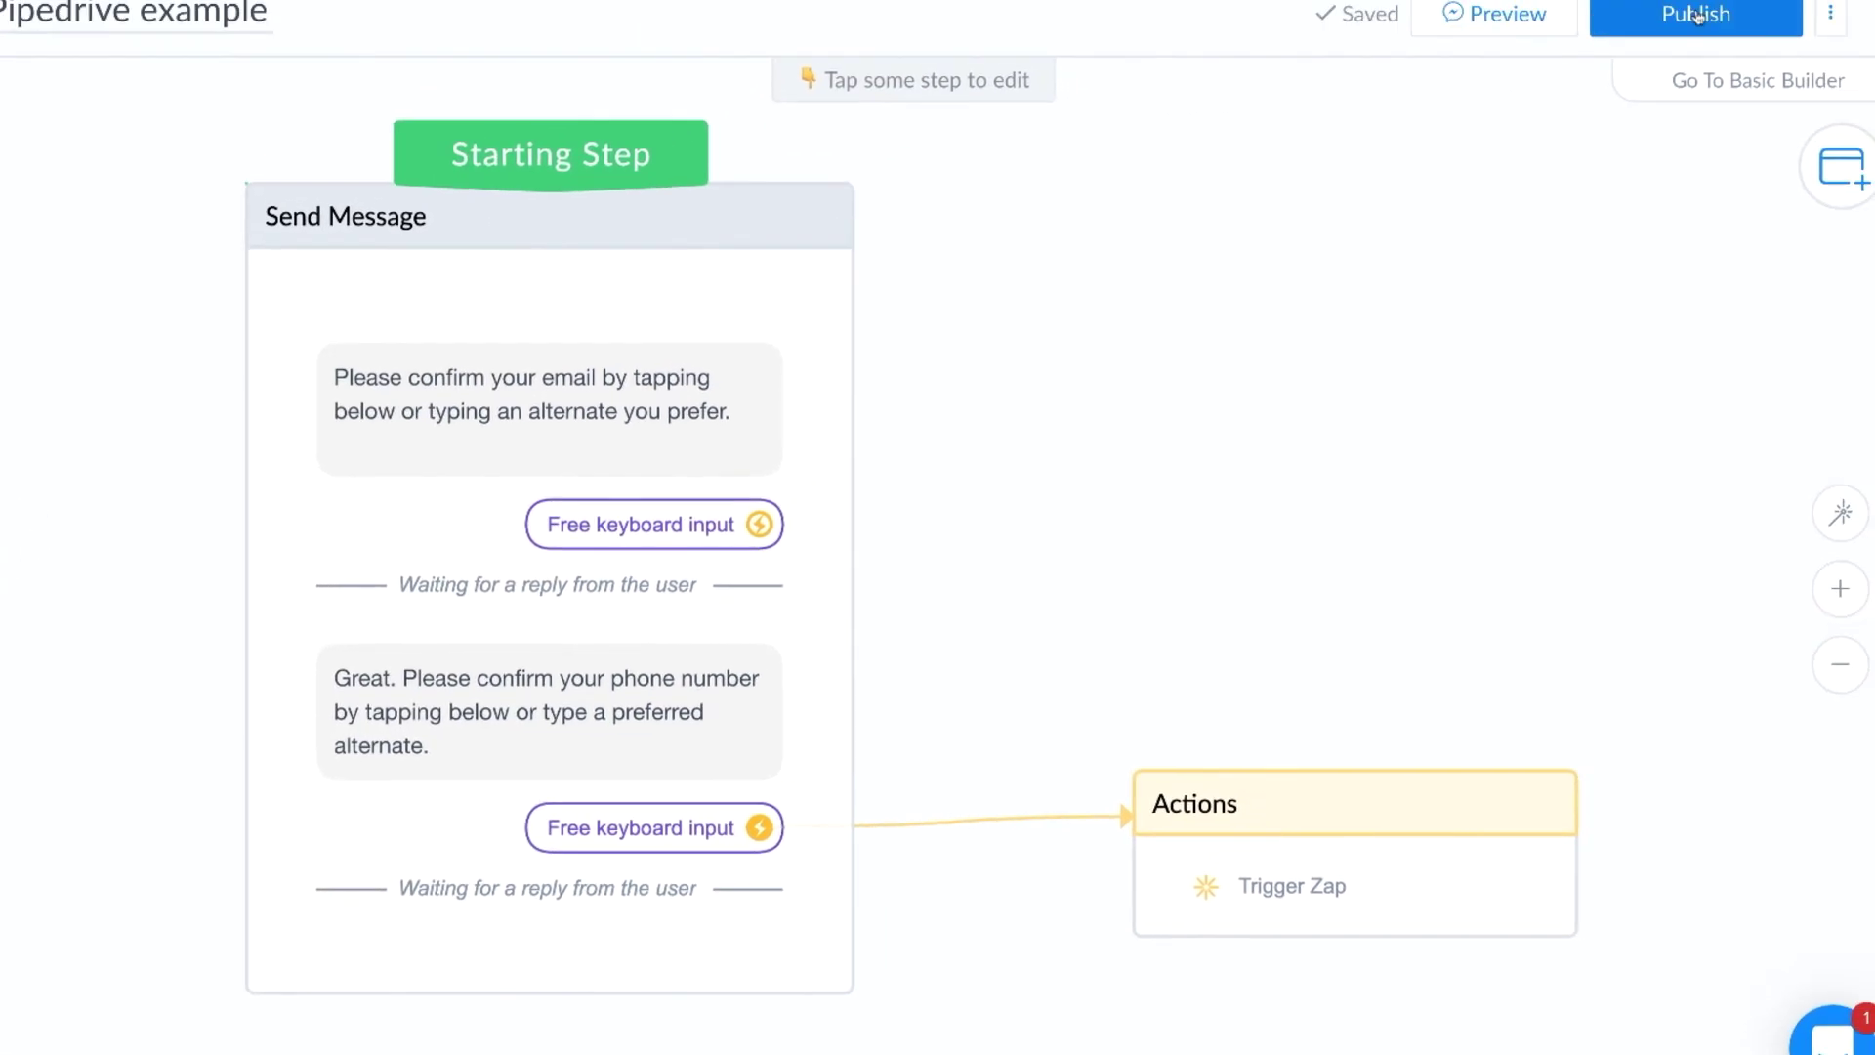
left_click(1671, 34)
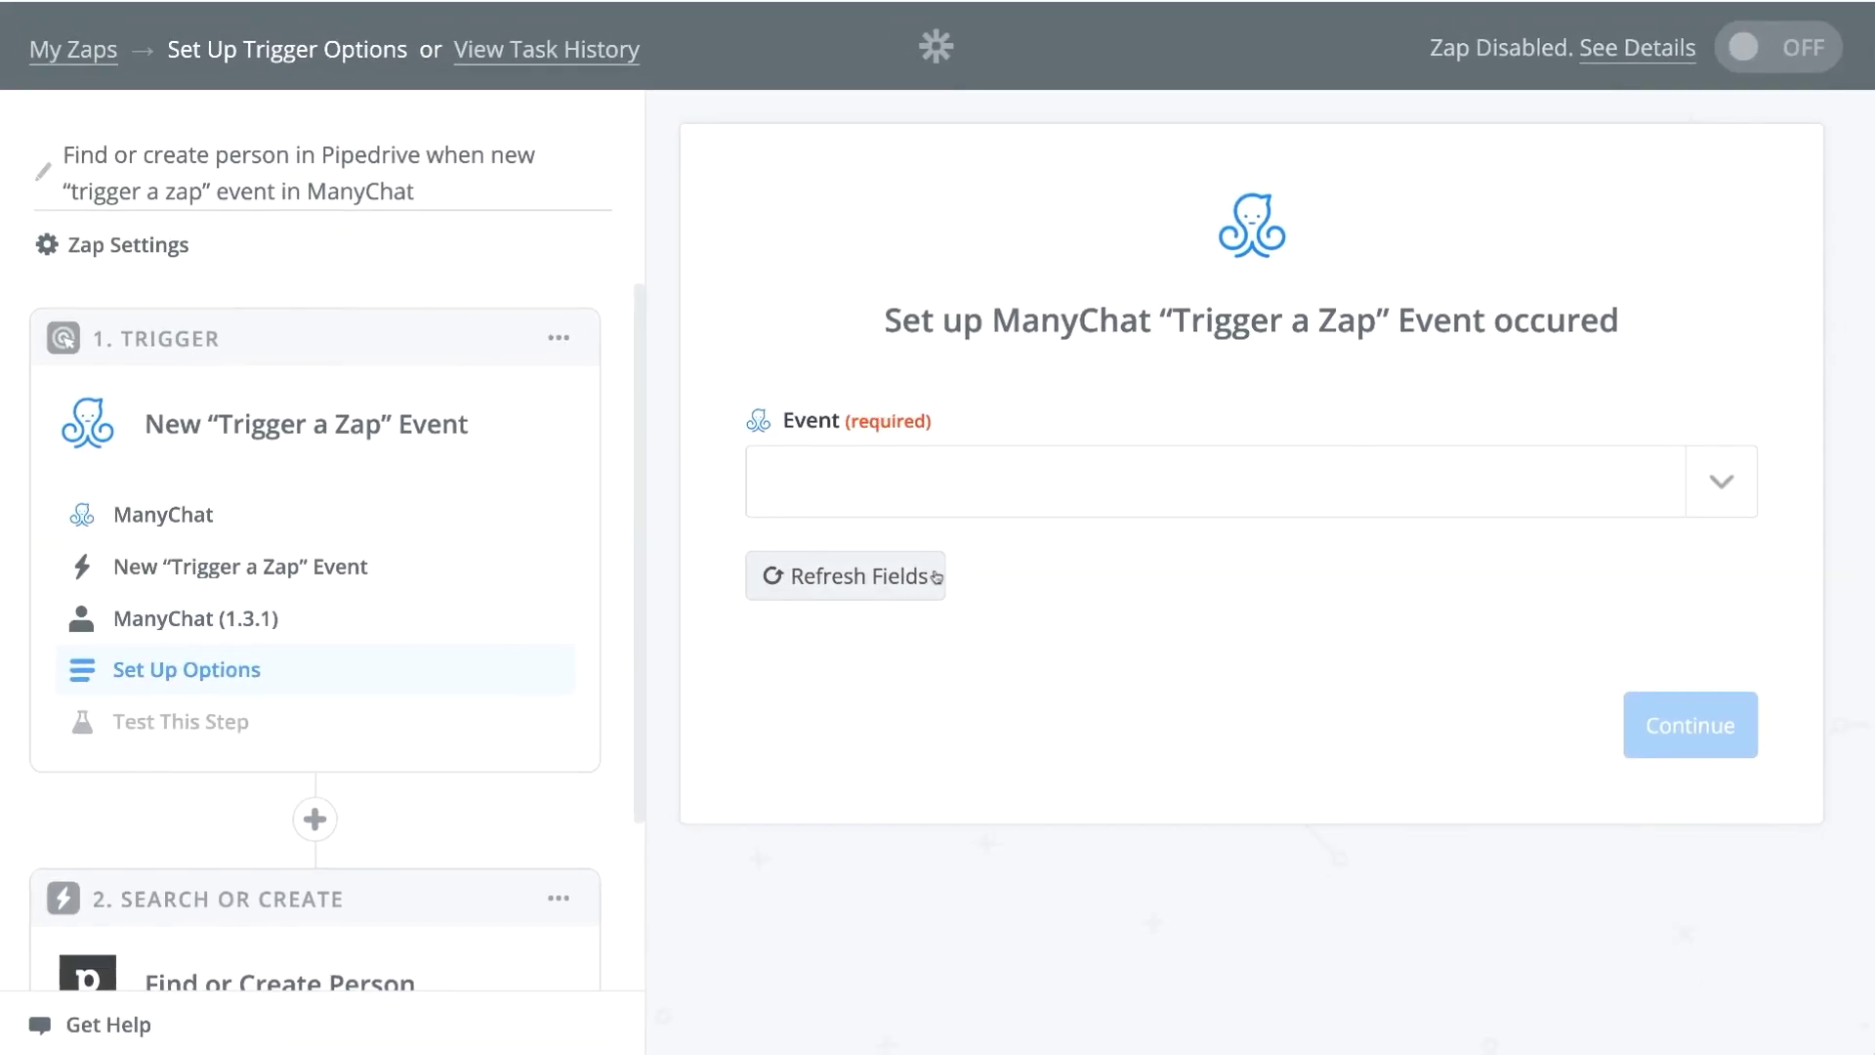
Select Pipedrive_zap as the ManyChat trigger event and fetch a sample
left_click(1111, 503)
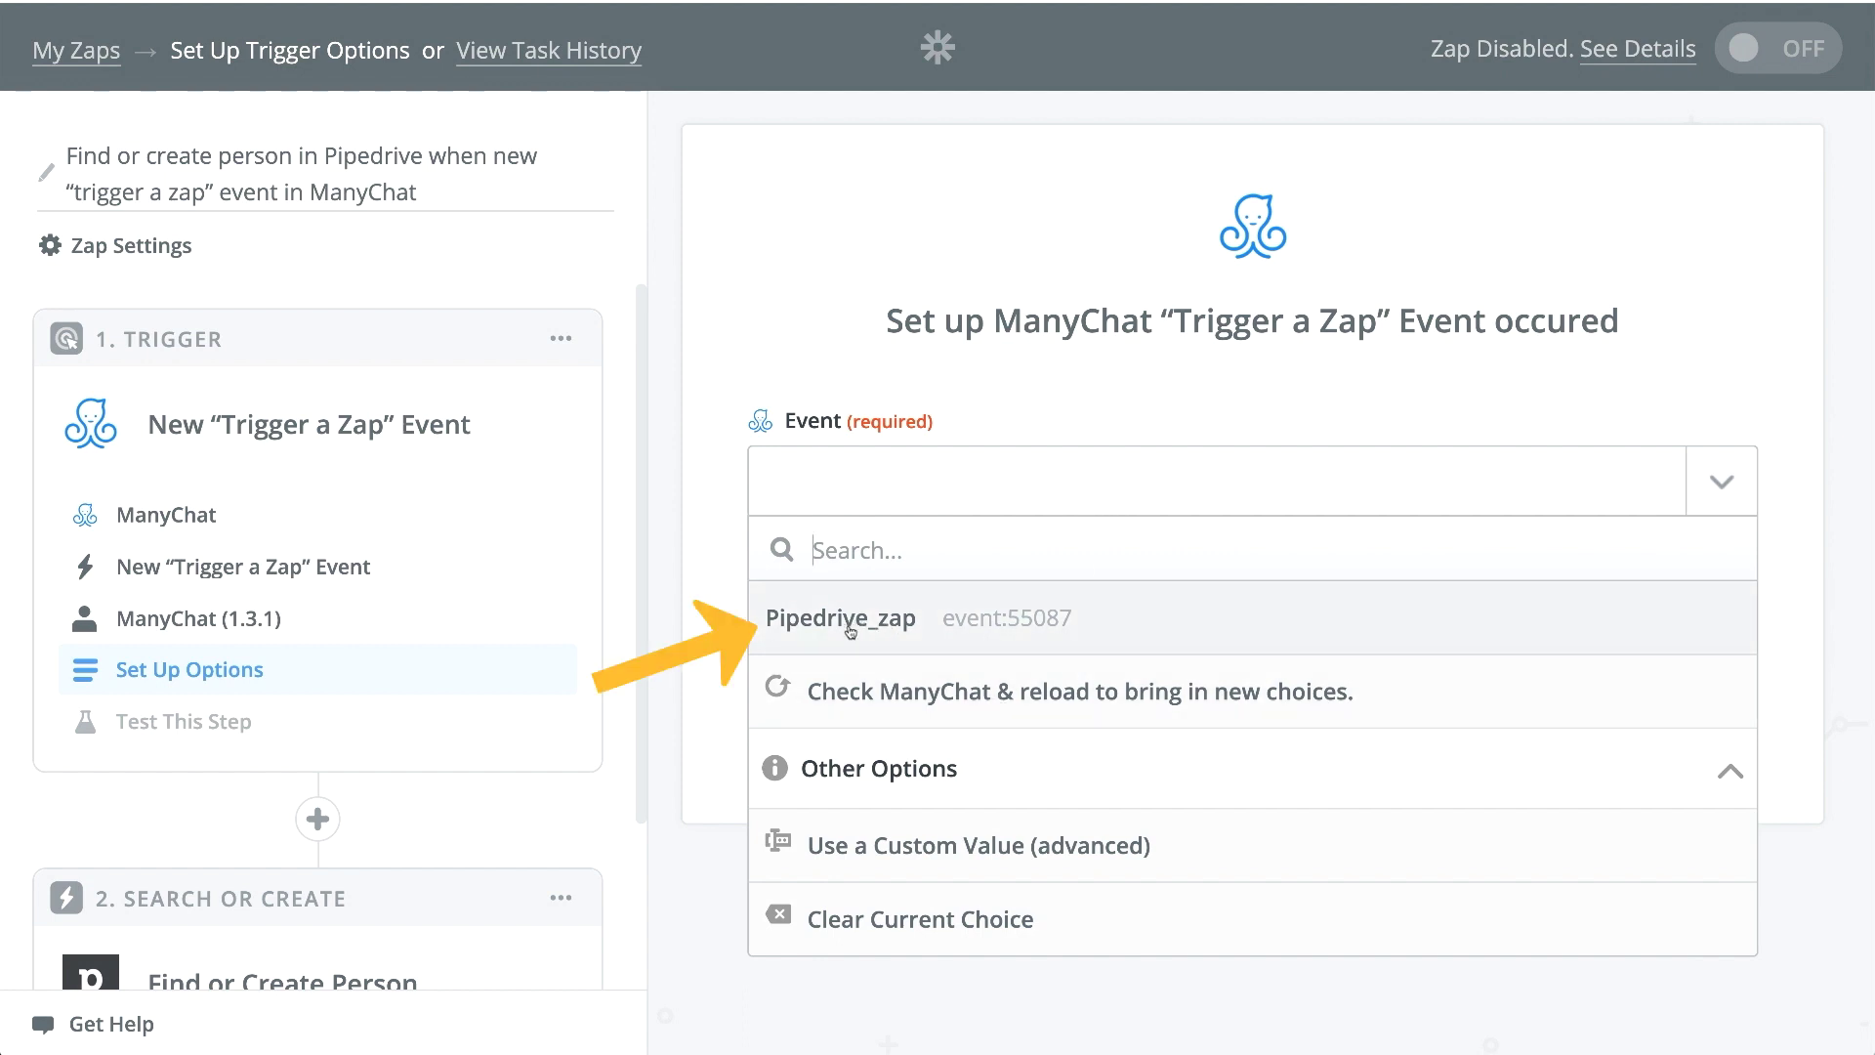
left_click(911, 630)
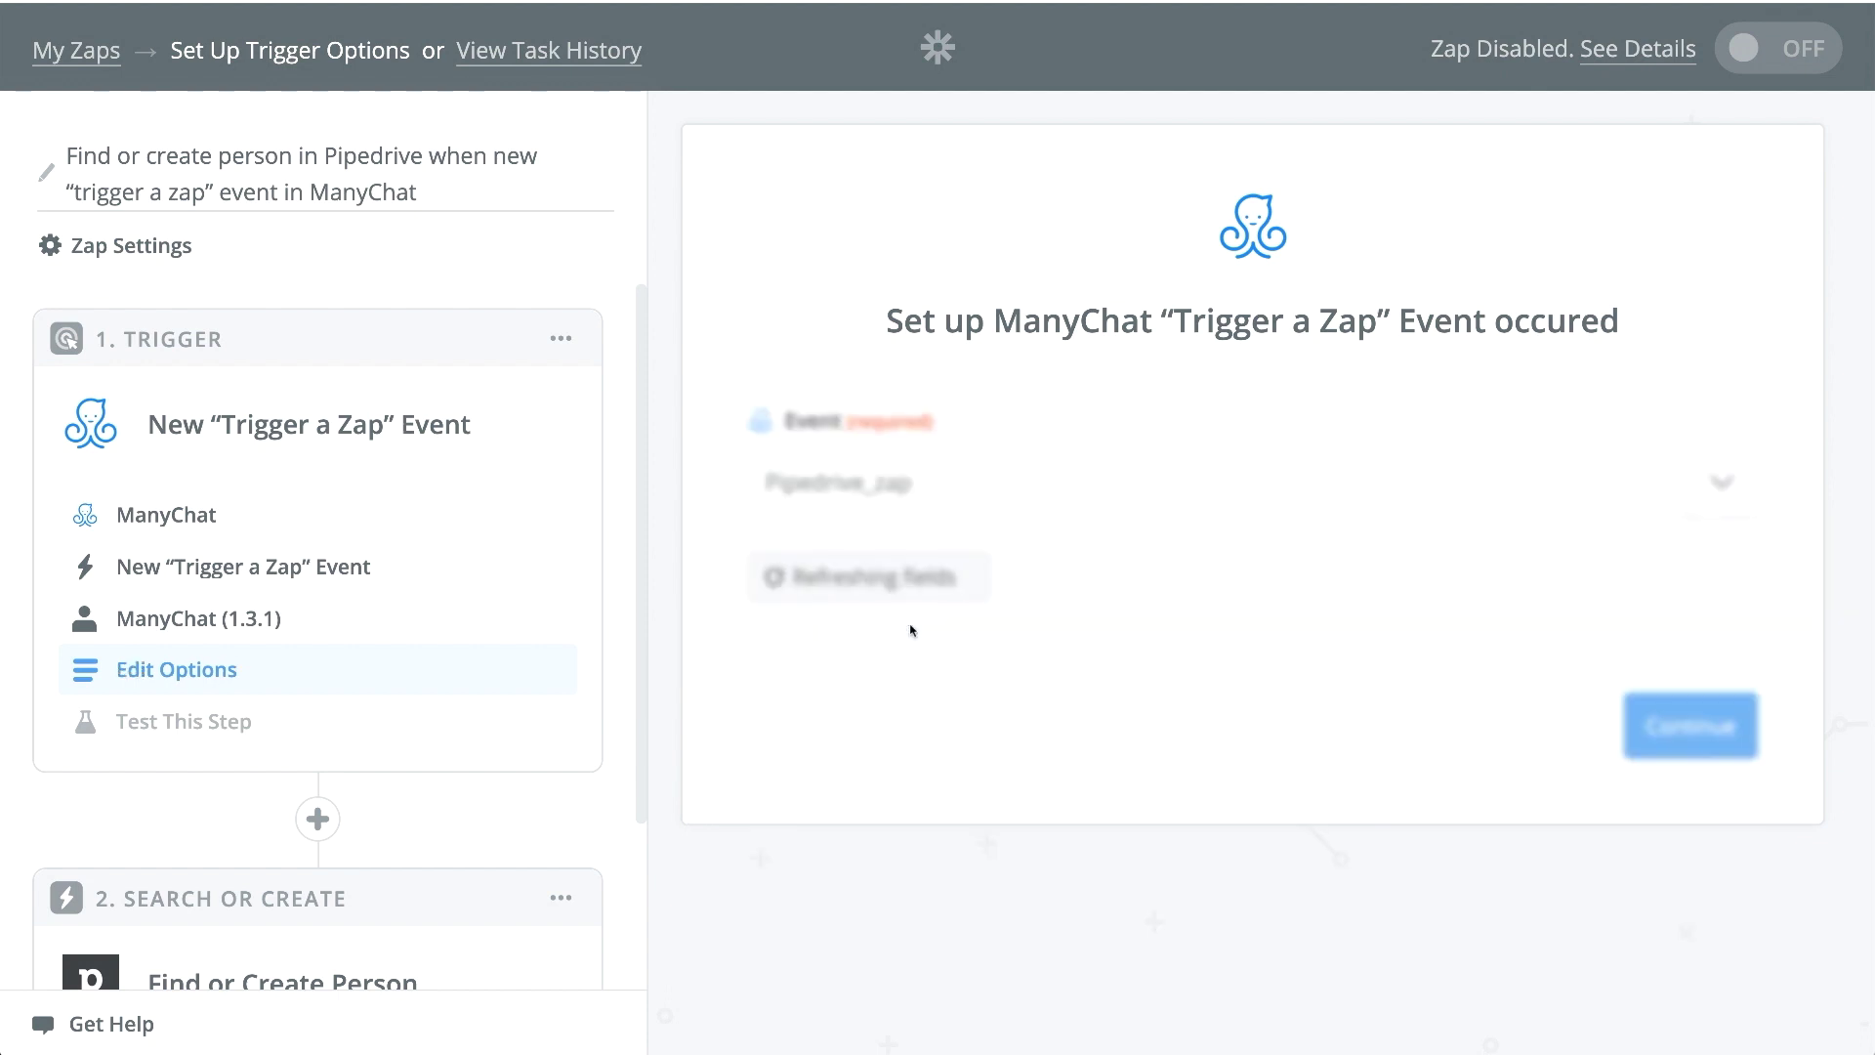
left_click(1701, 742)
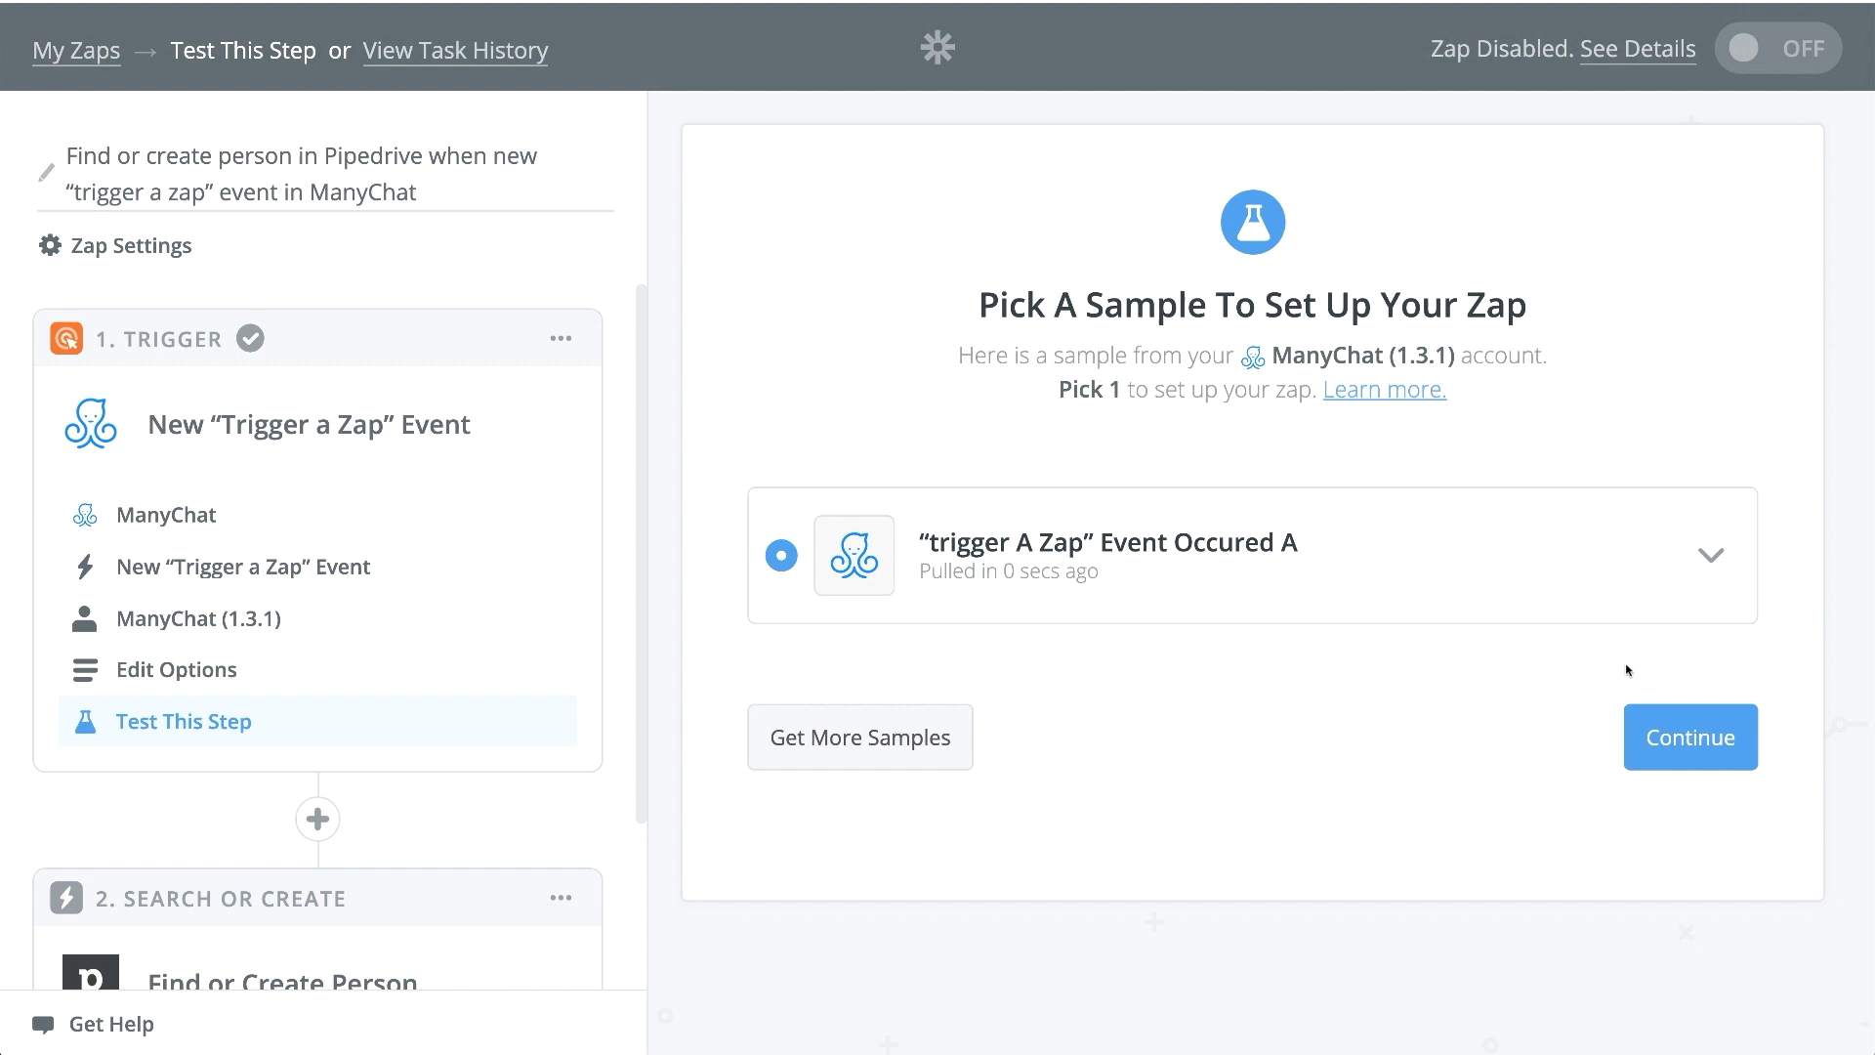
Choose Pipedrive with the Find Person action and test its account successfully
left_click(1681, 749)
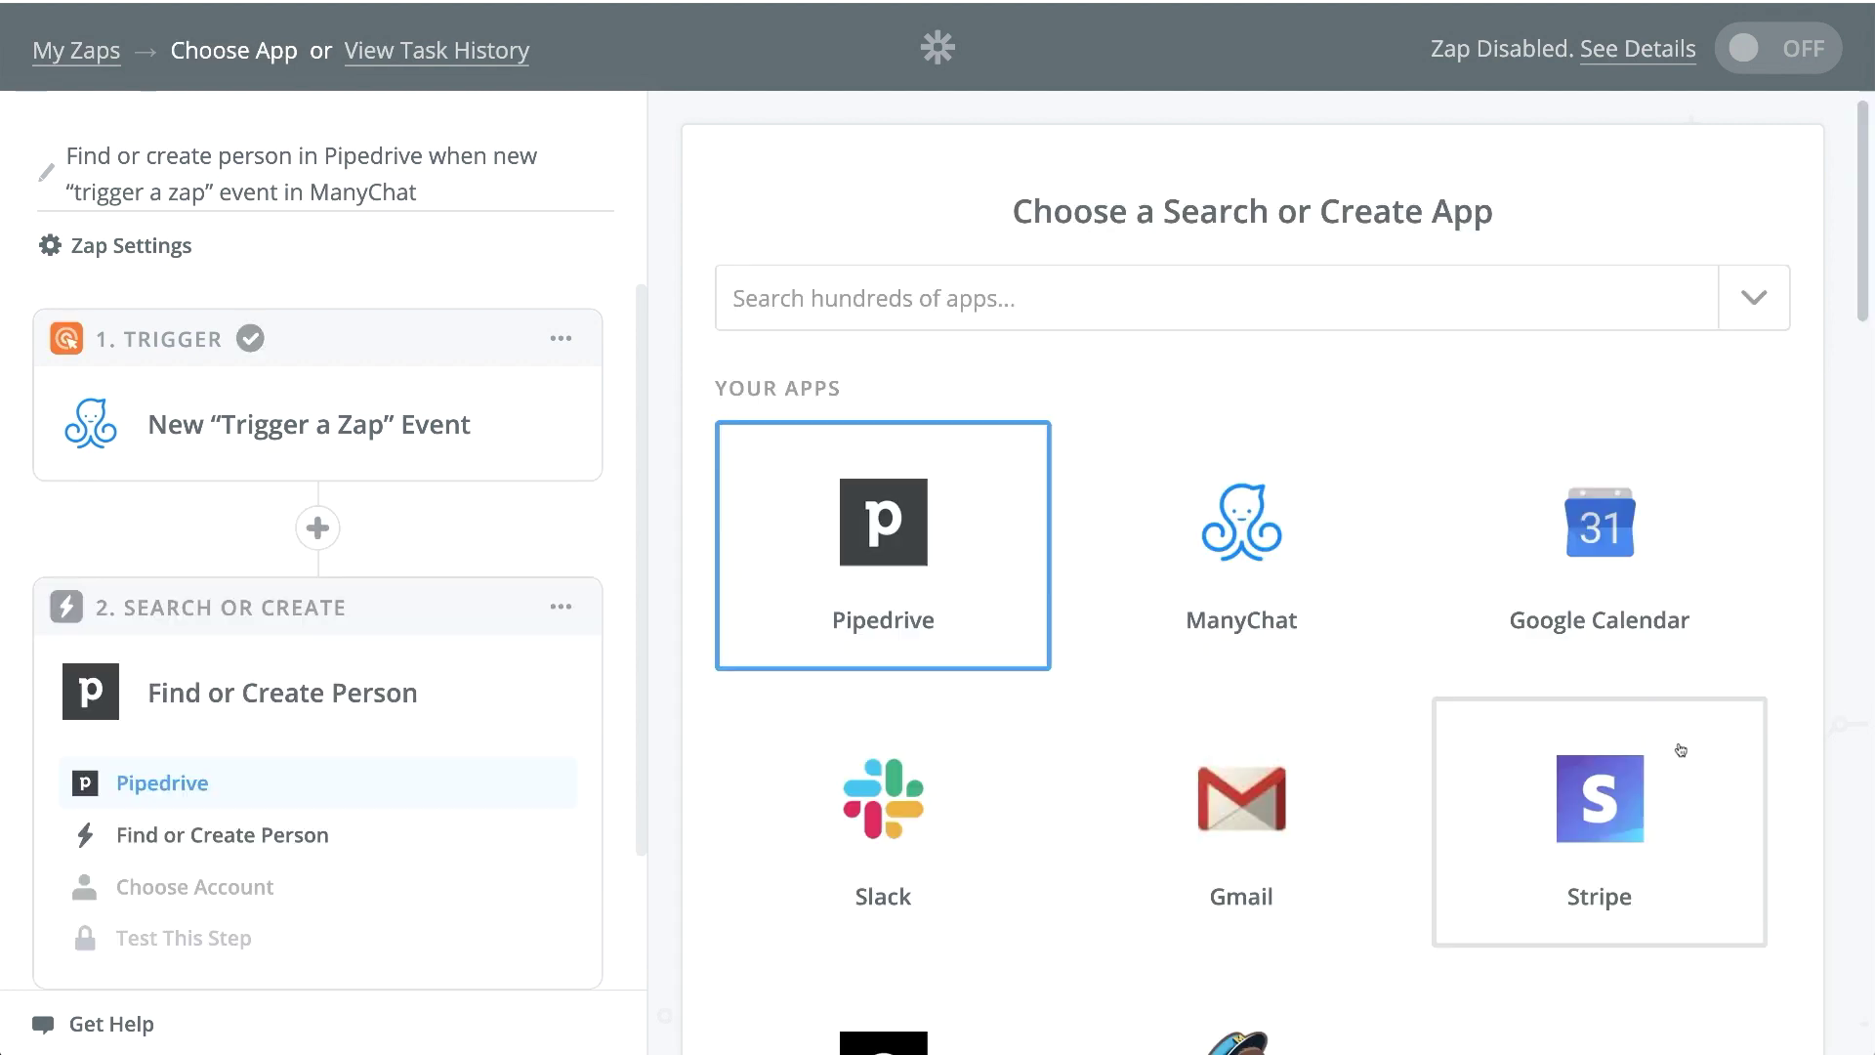
left_click(874, 545)
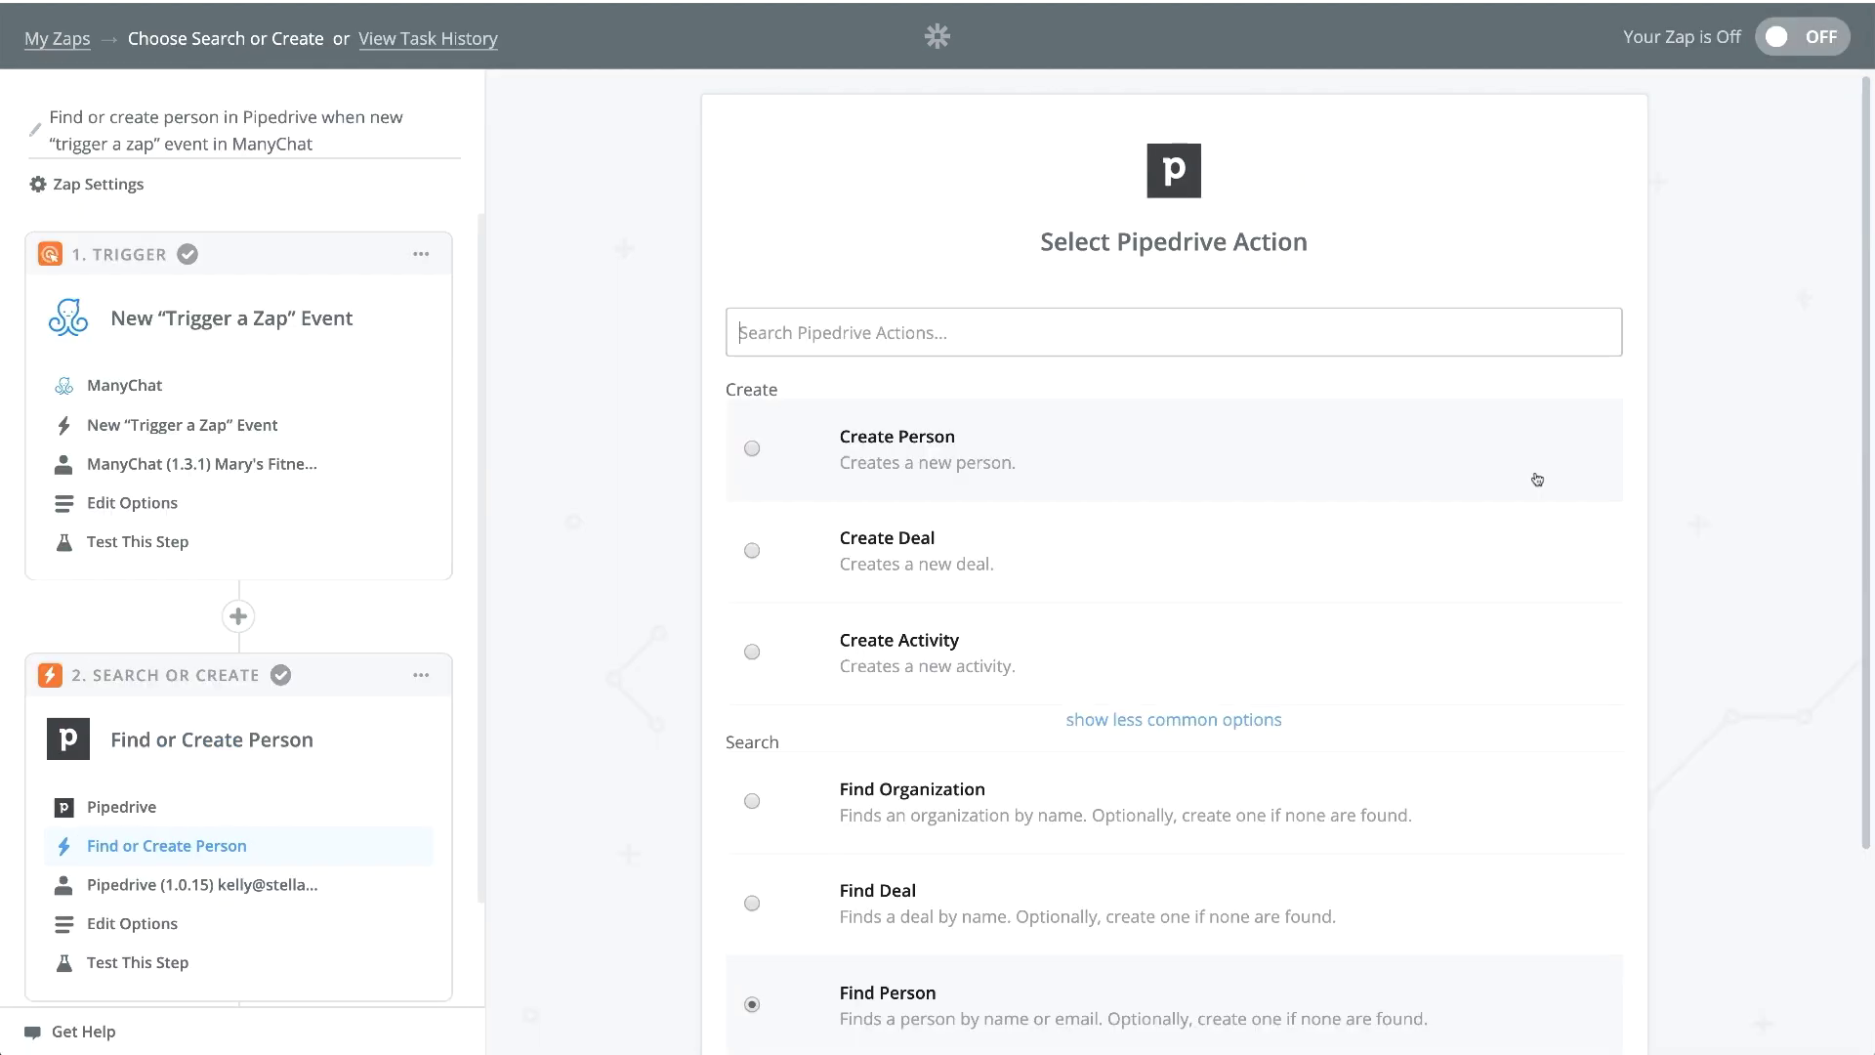
scroll(1289, 515, "down", 3)
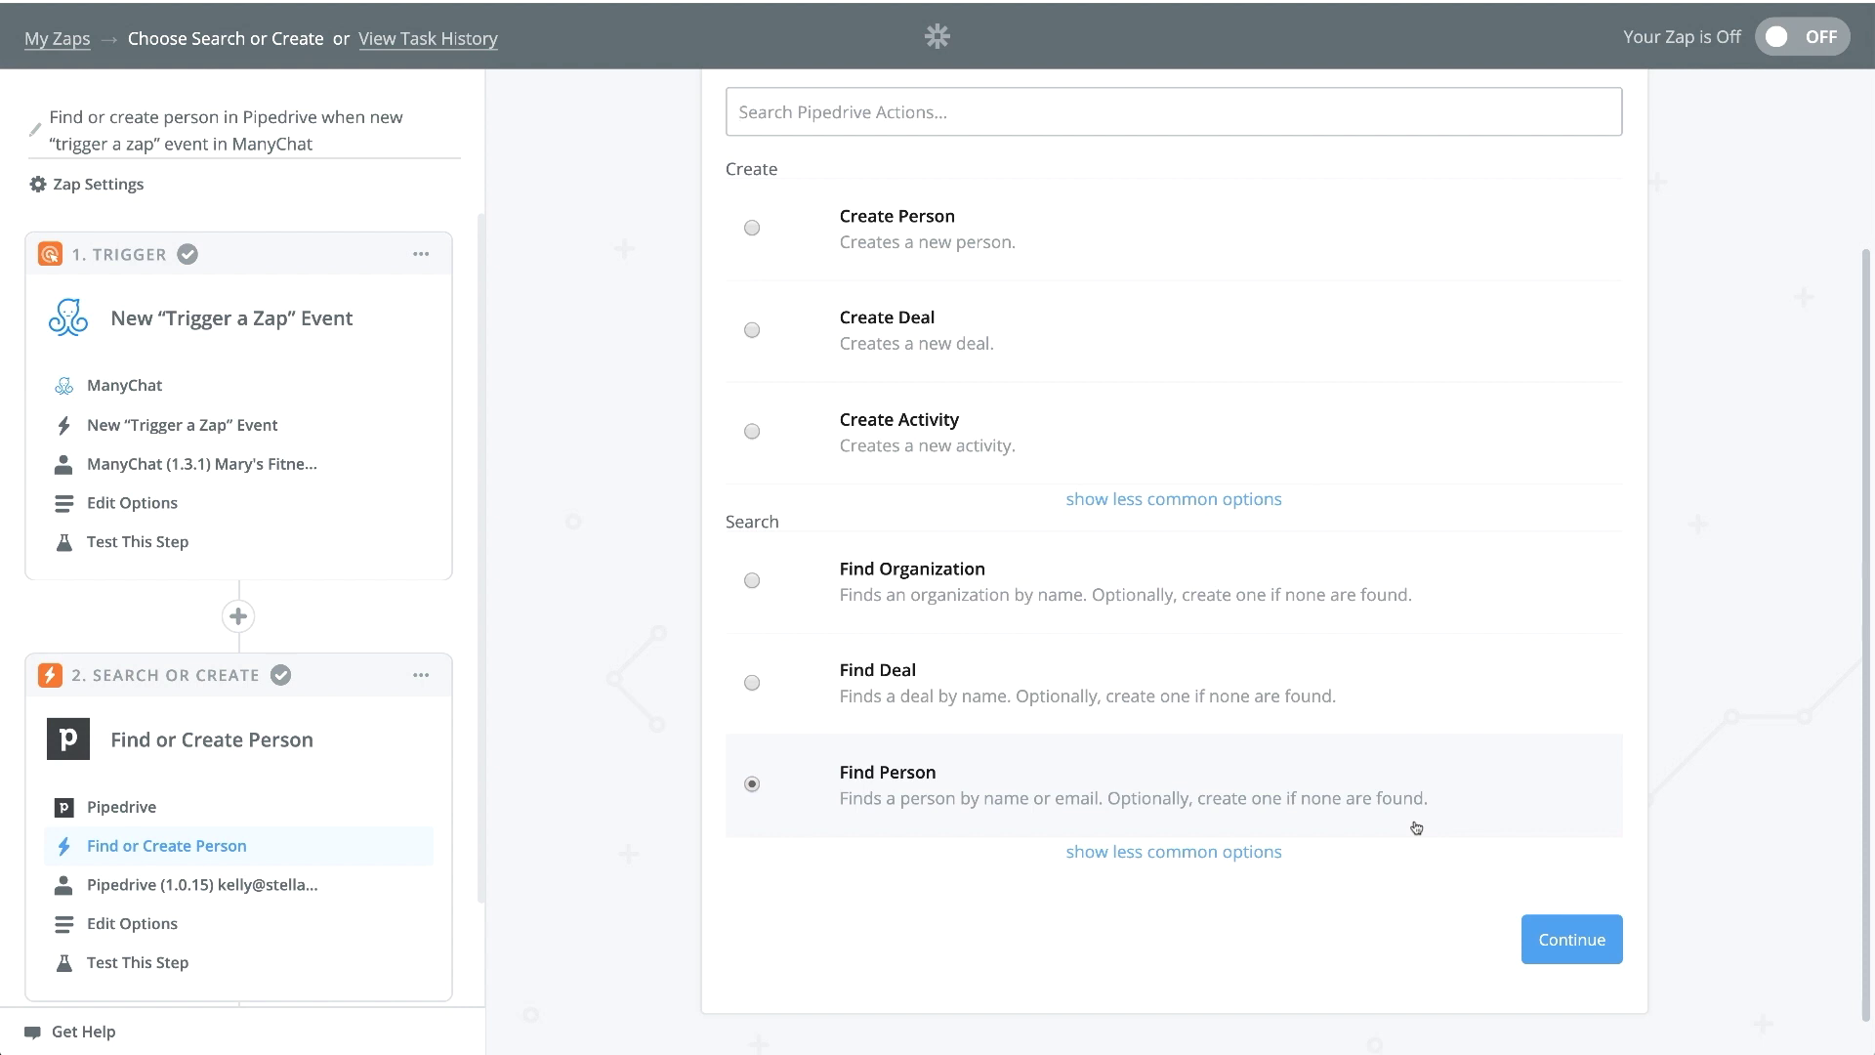
left_click(1561, 942)
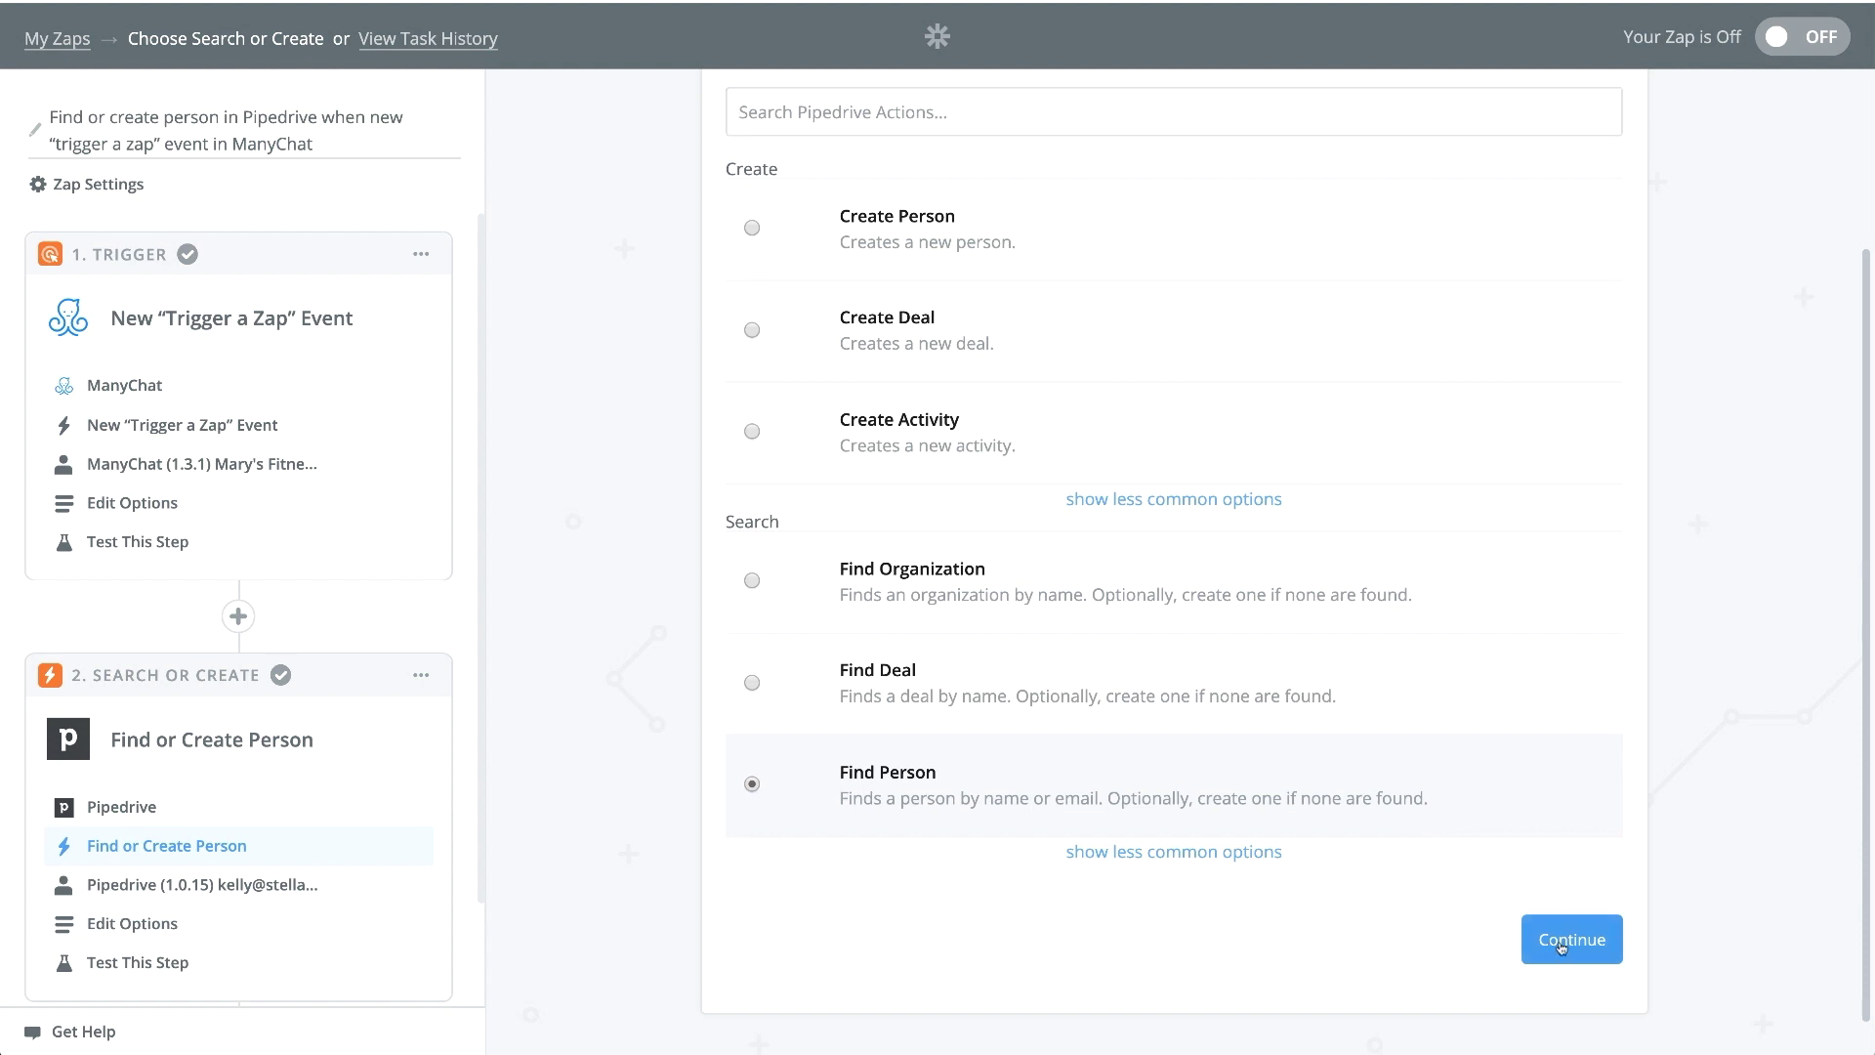
left_click(1562, 359)
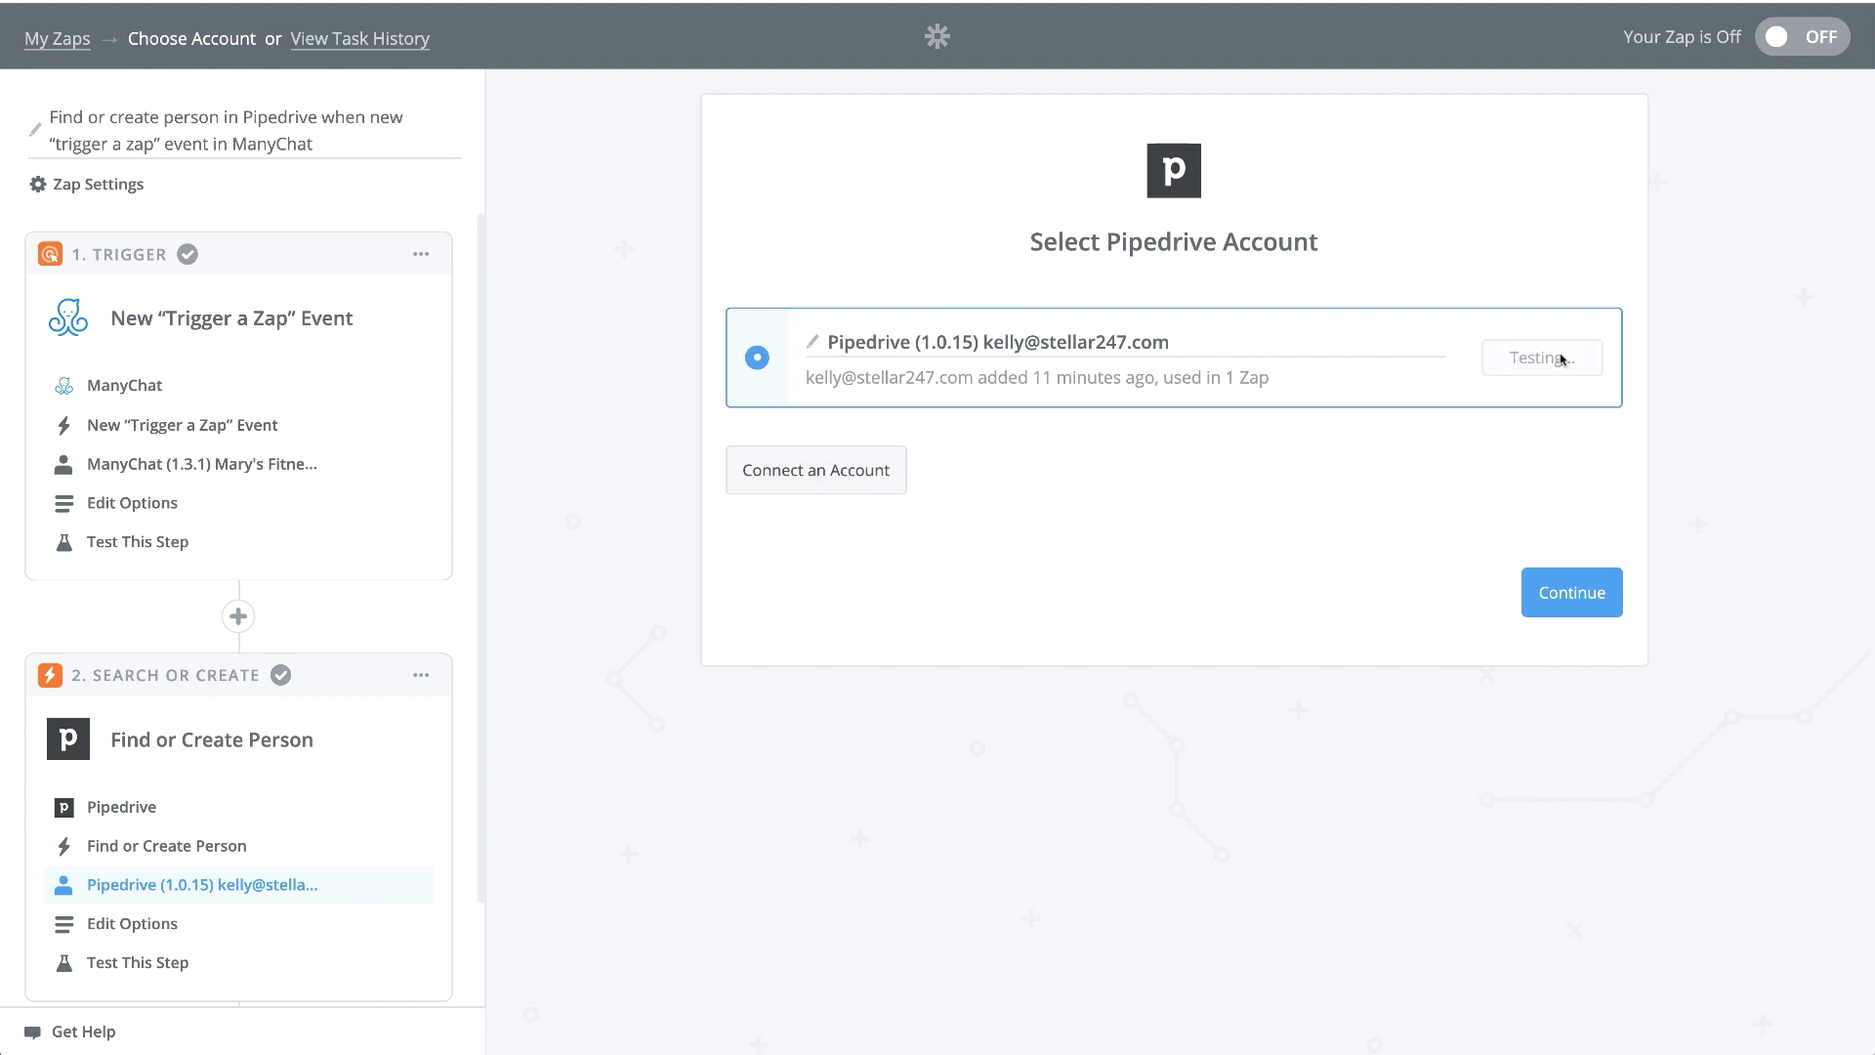
left_click(1582, 593)
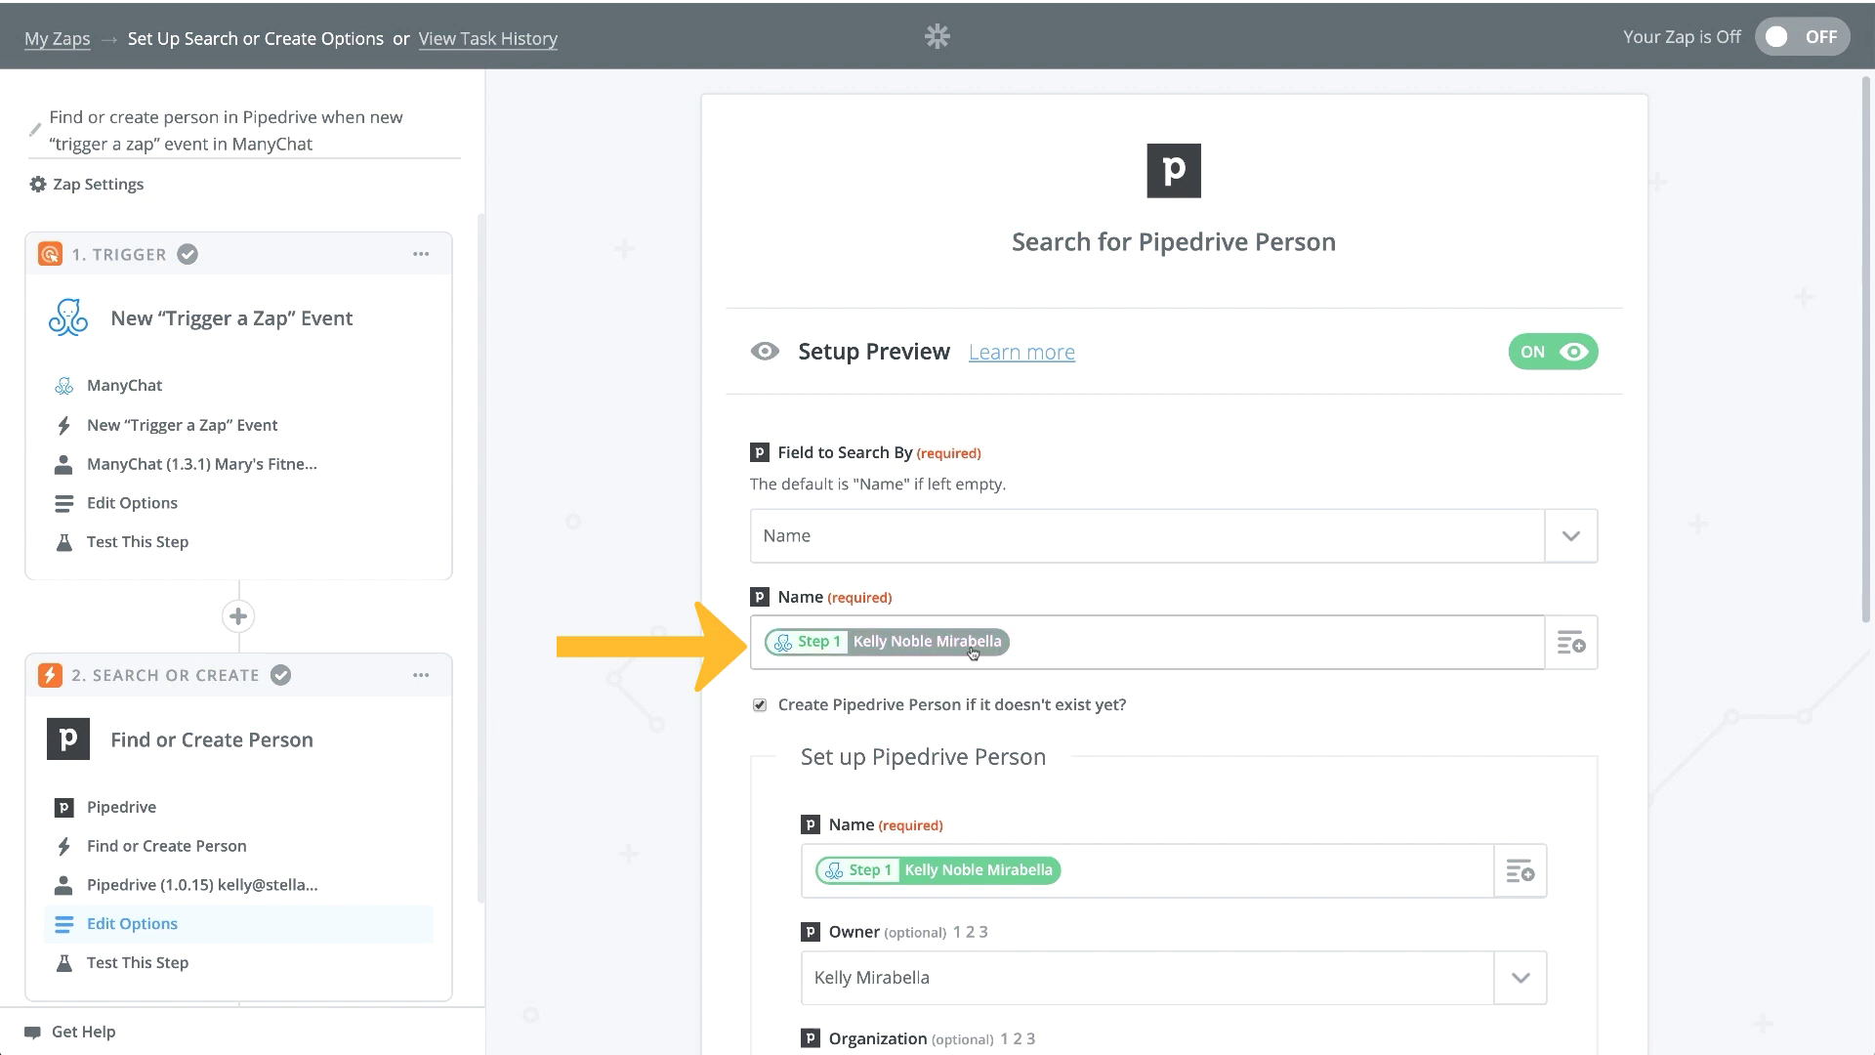
scroll(952, 649, "down", 1)
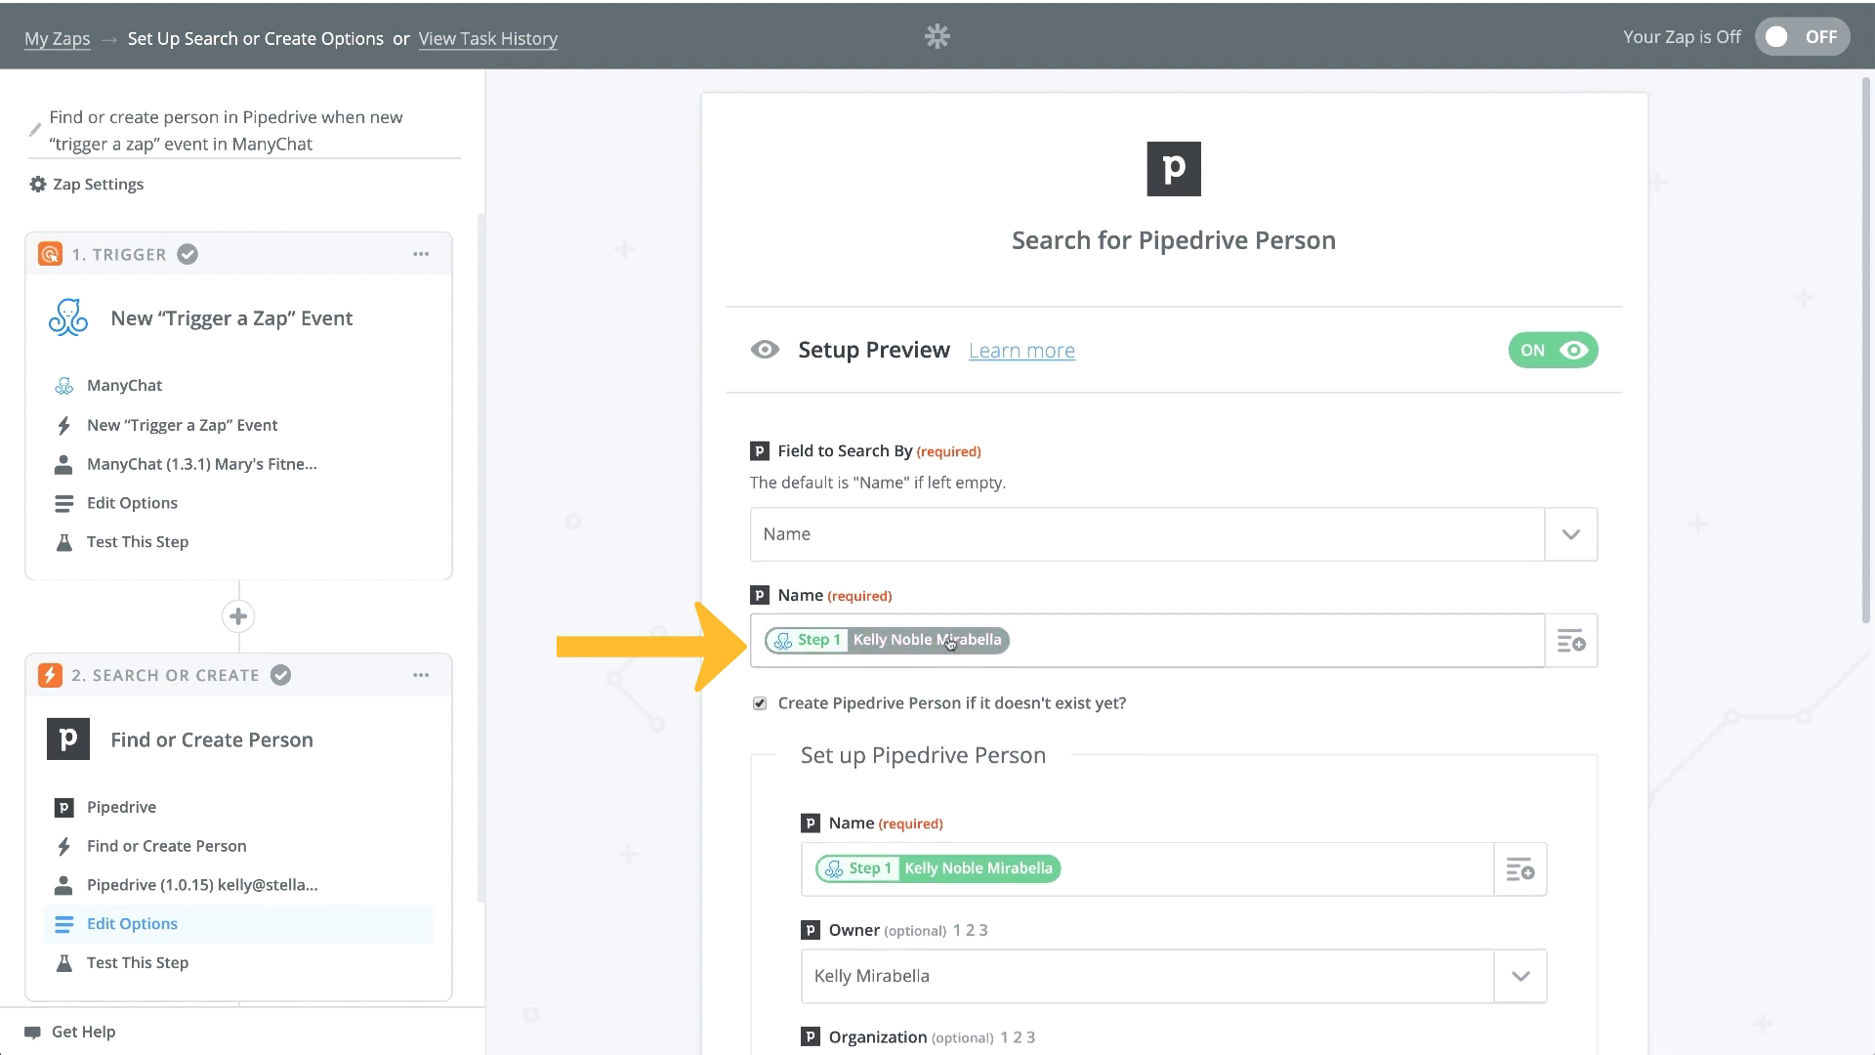
left_click(1121, 644)
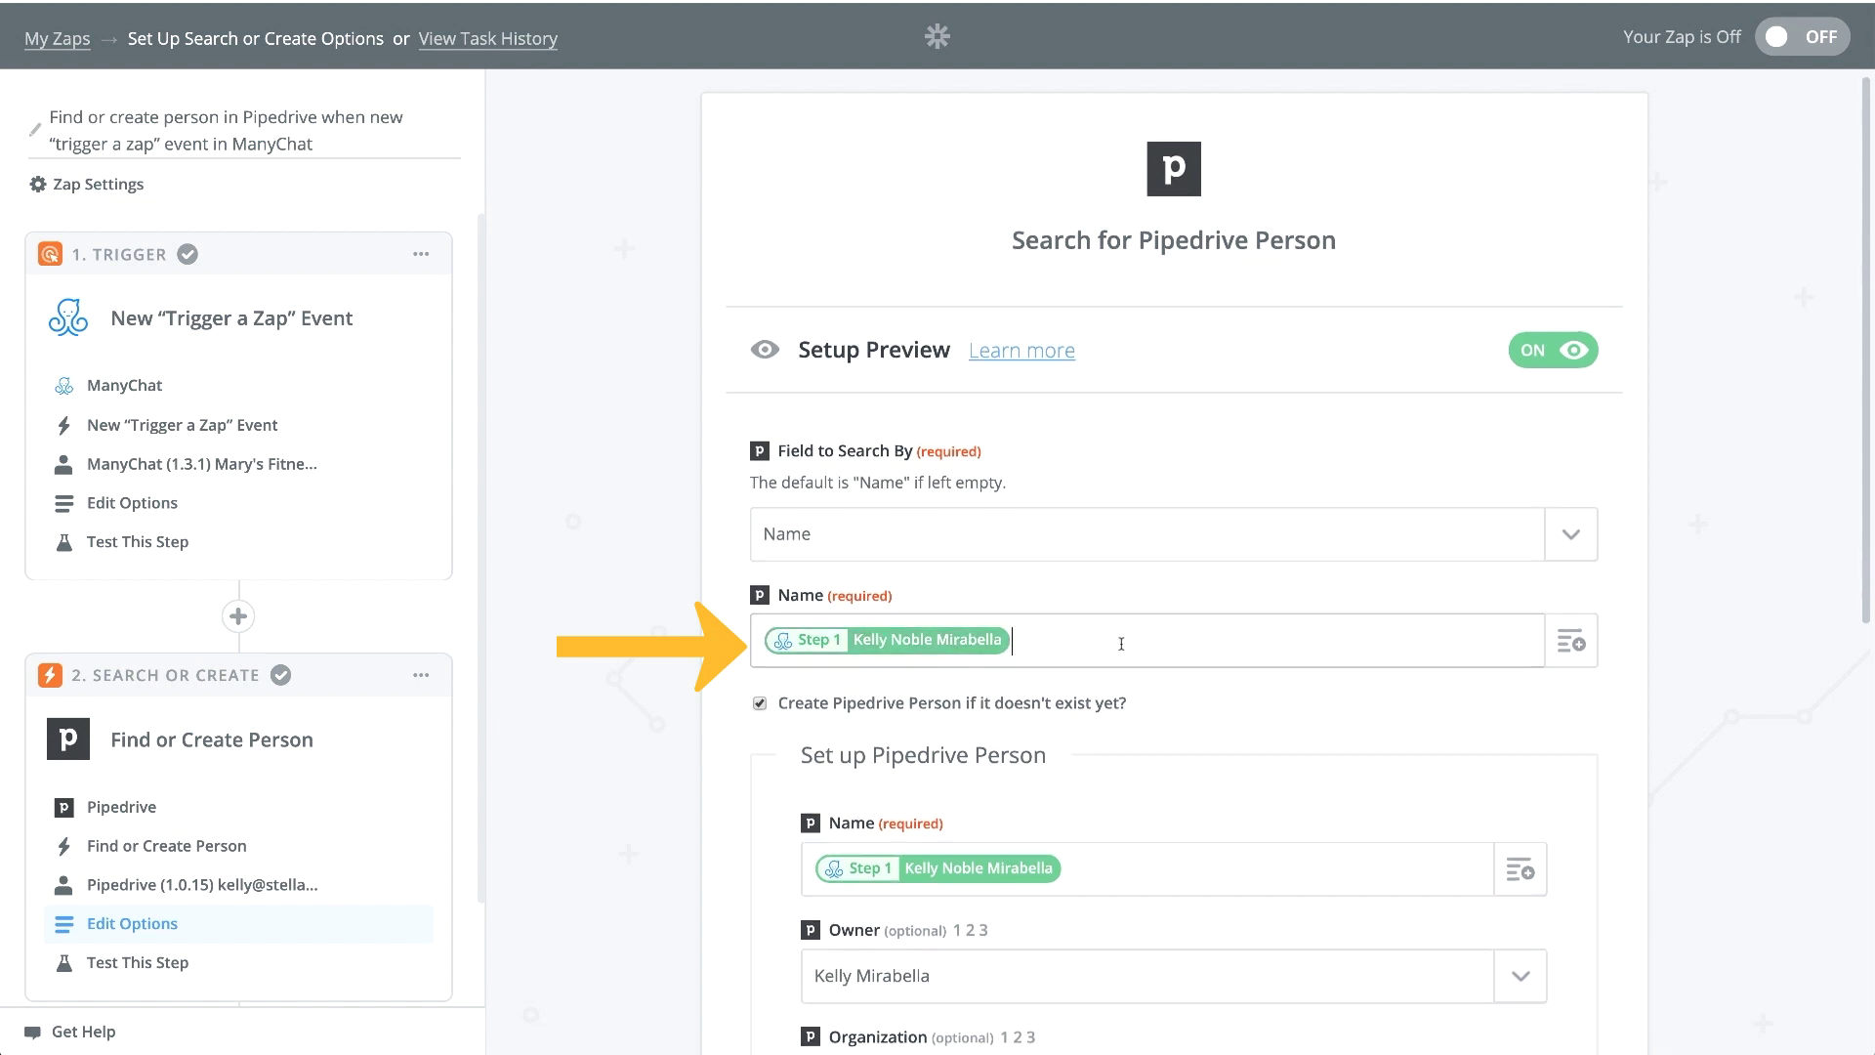
left_click(1568, 642)
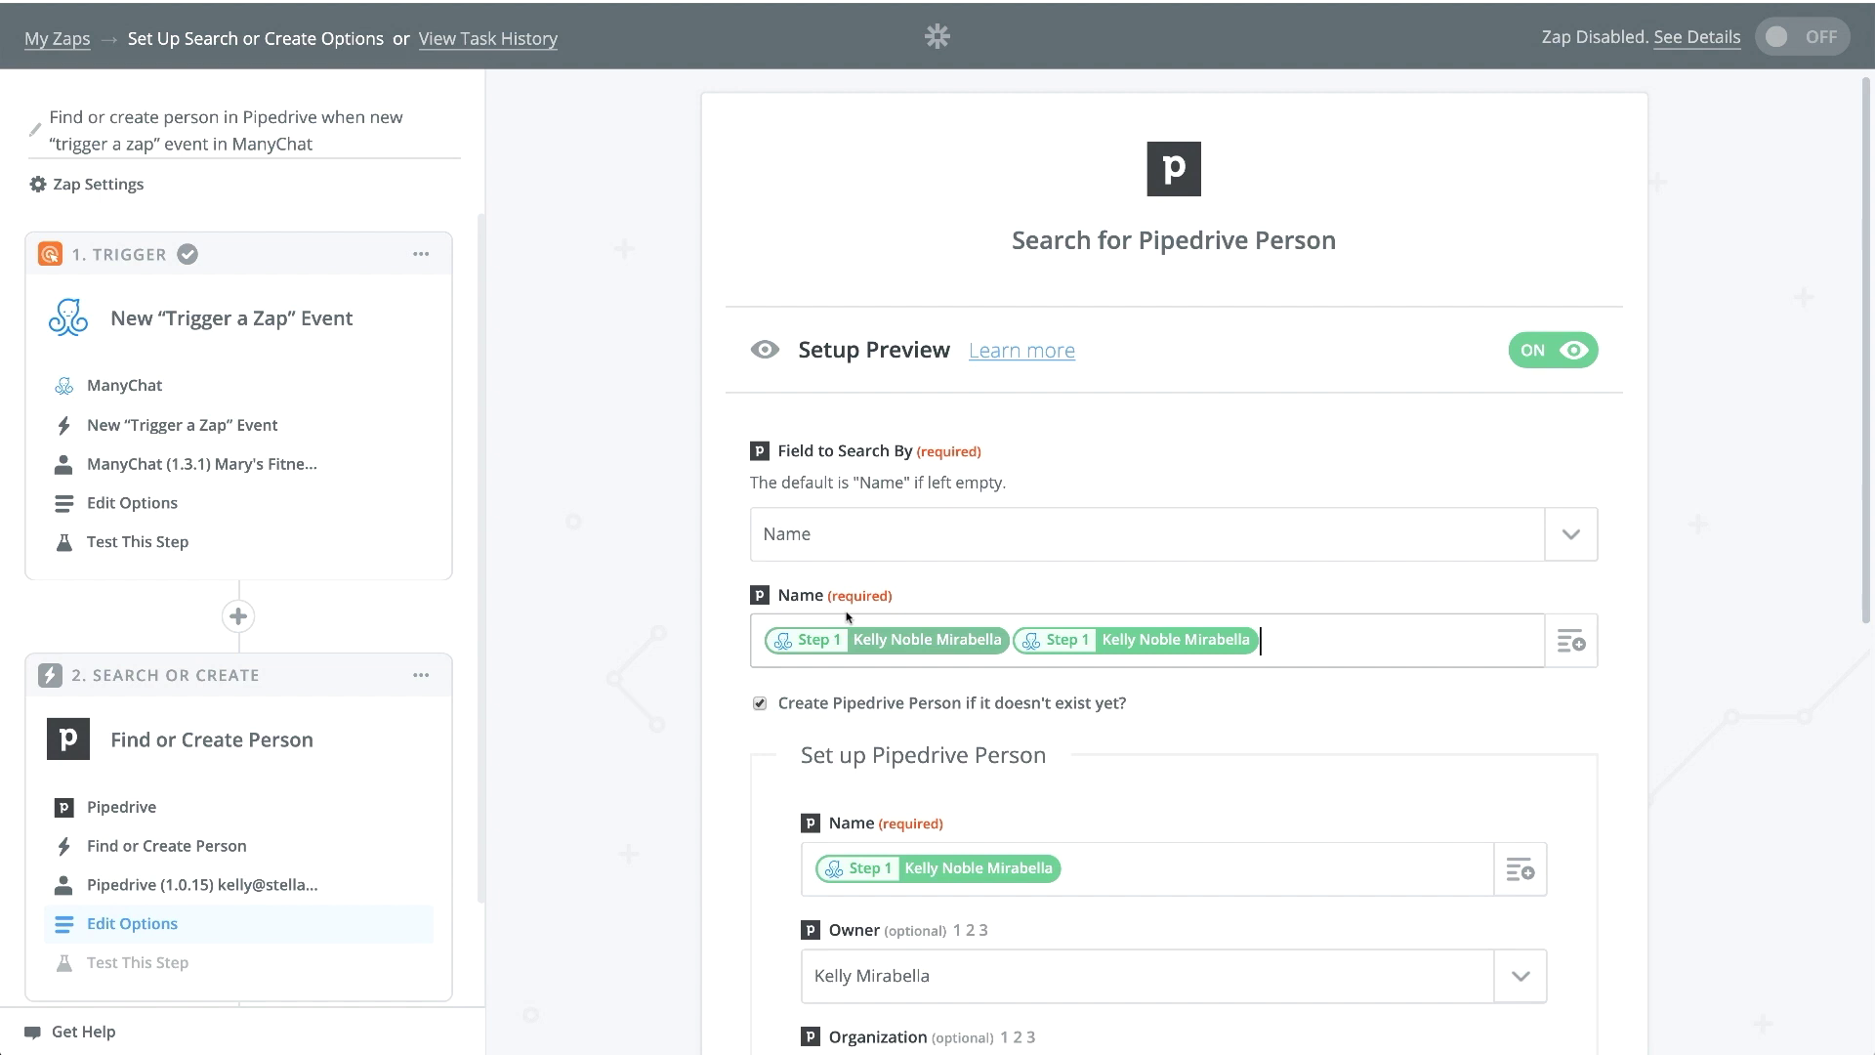
key("BackSpace")
key("BackSpace")
scroll(820, 616, "down", 1)
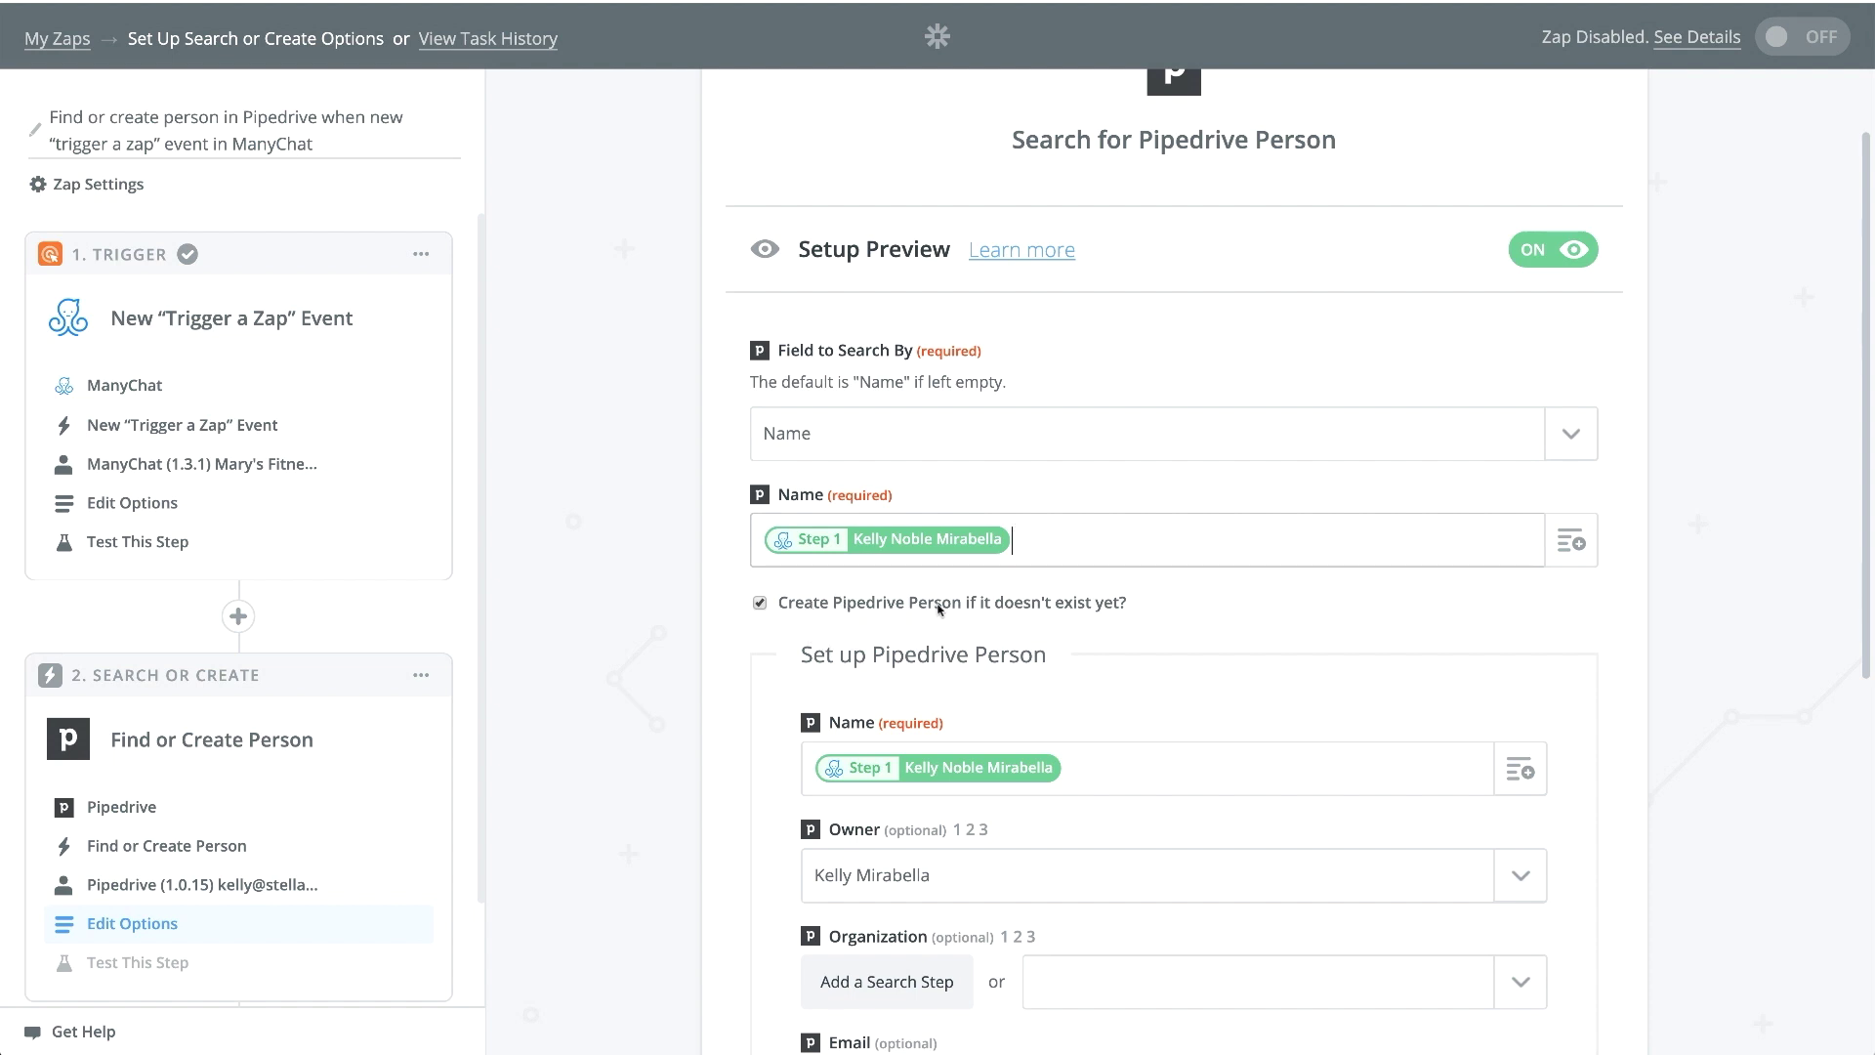
scroll(1113, 859, "down", 2)
scroll(1074, 840, "down", 2)
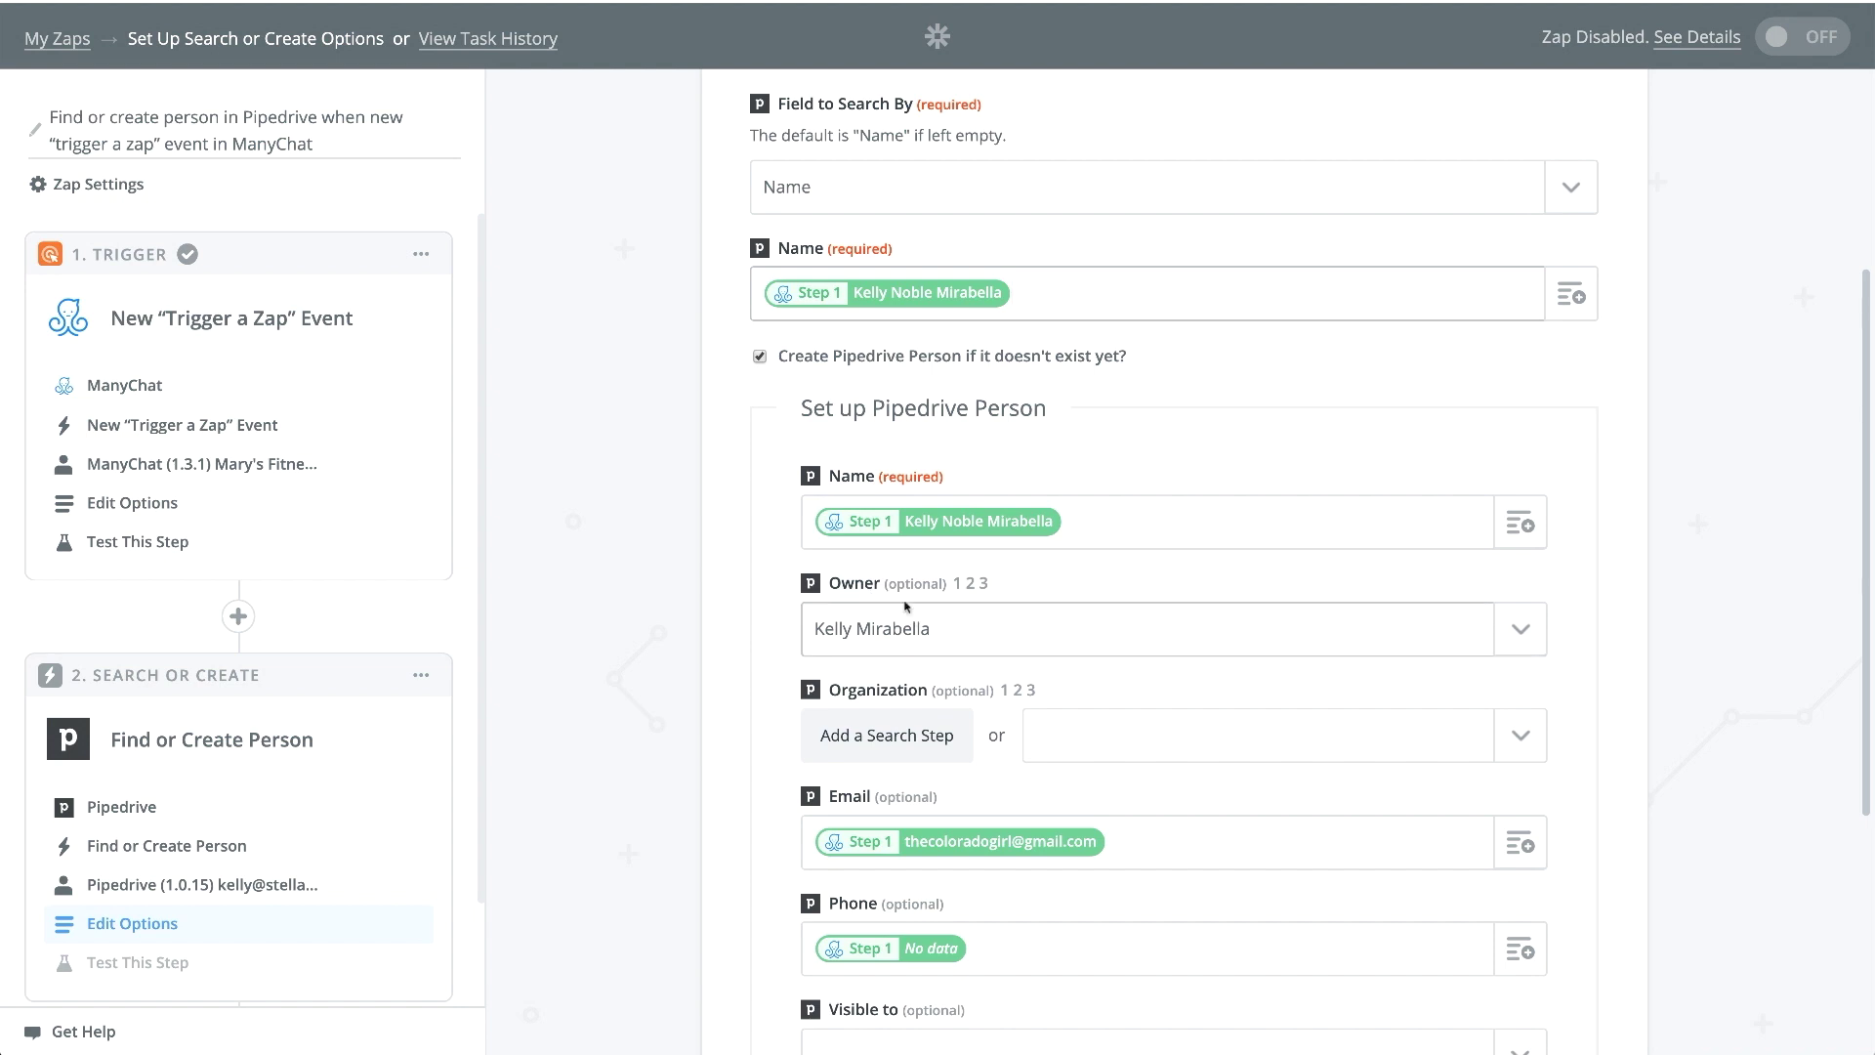
scroll(977, 508, "down", 1)
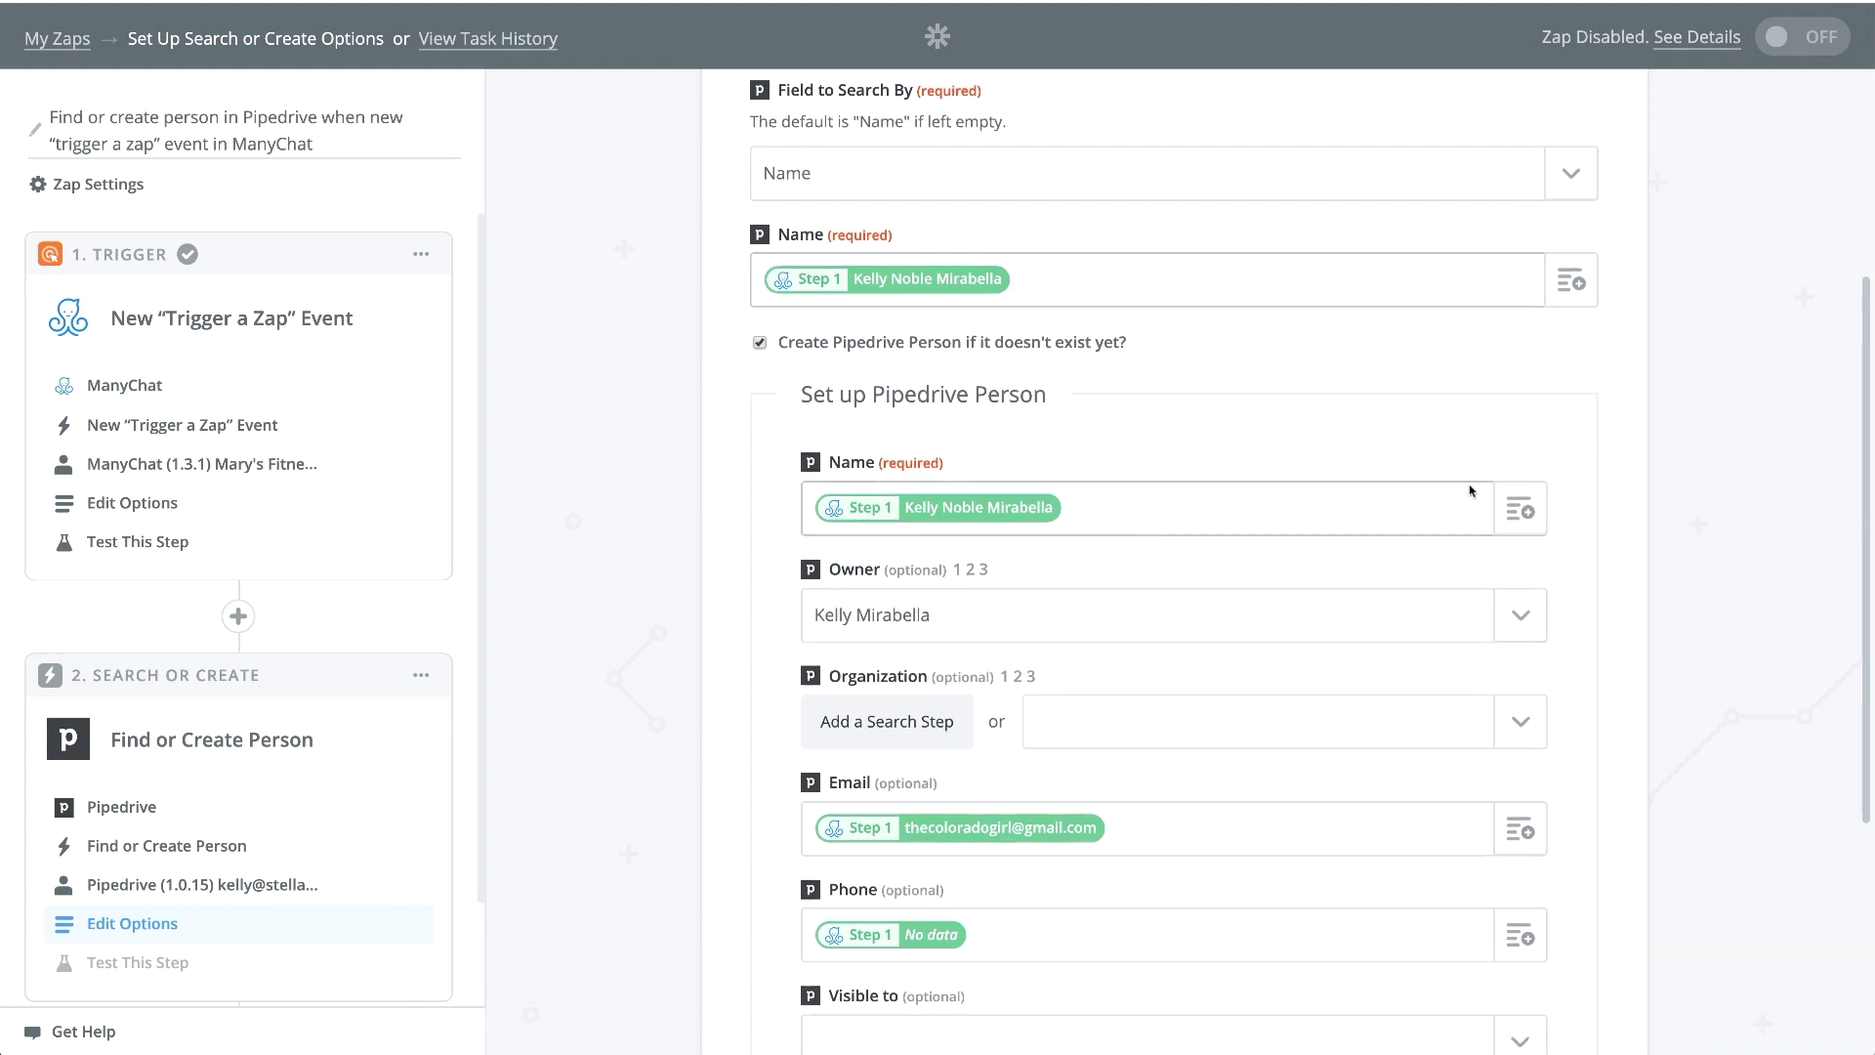
left_click(1519, 508)
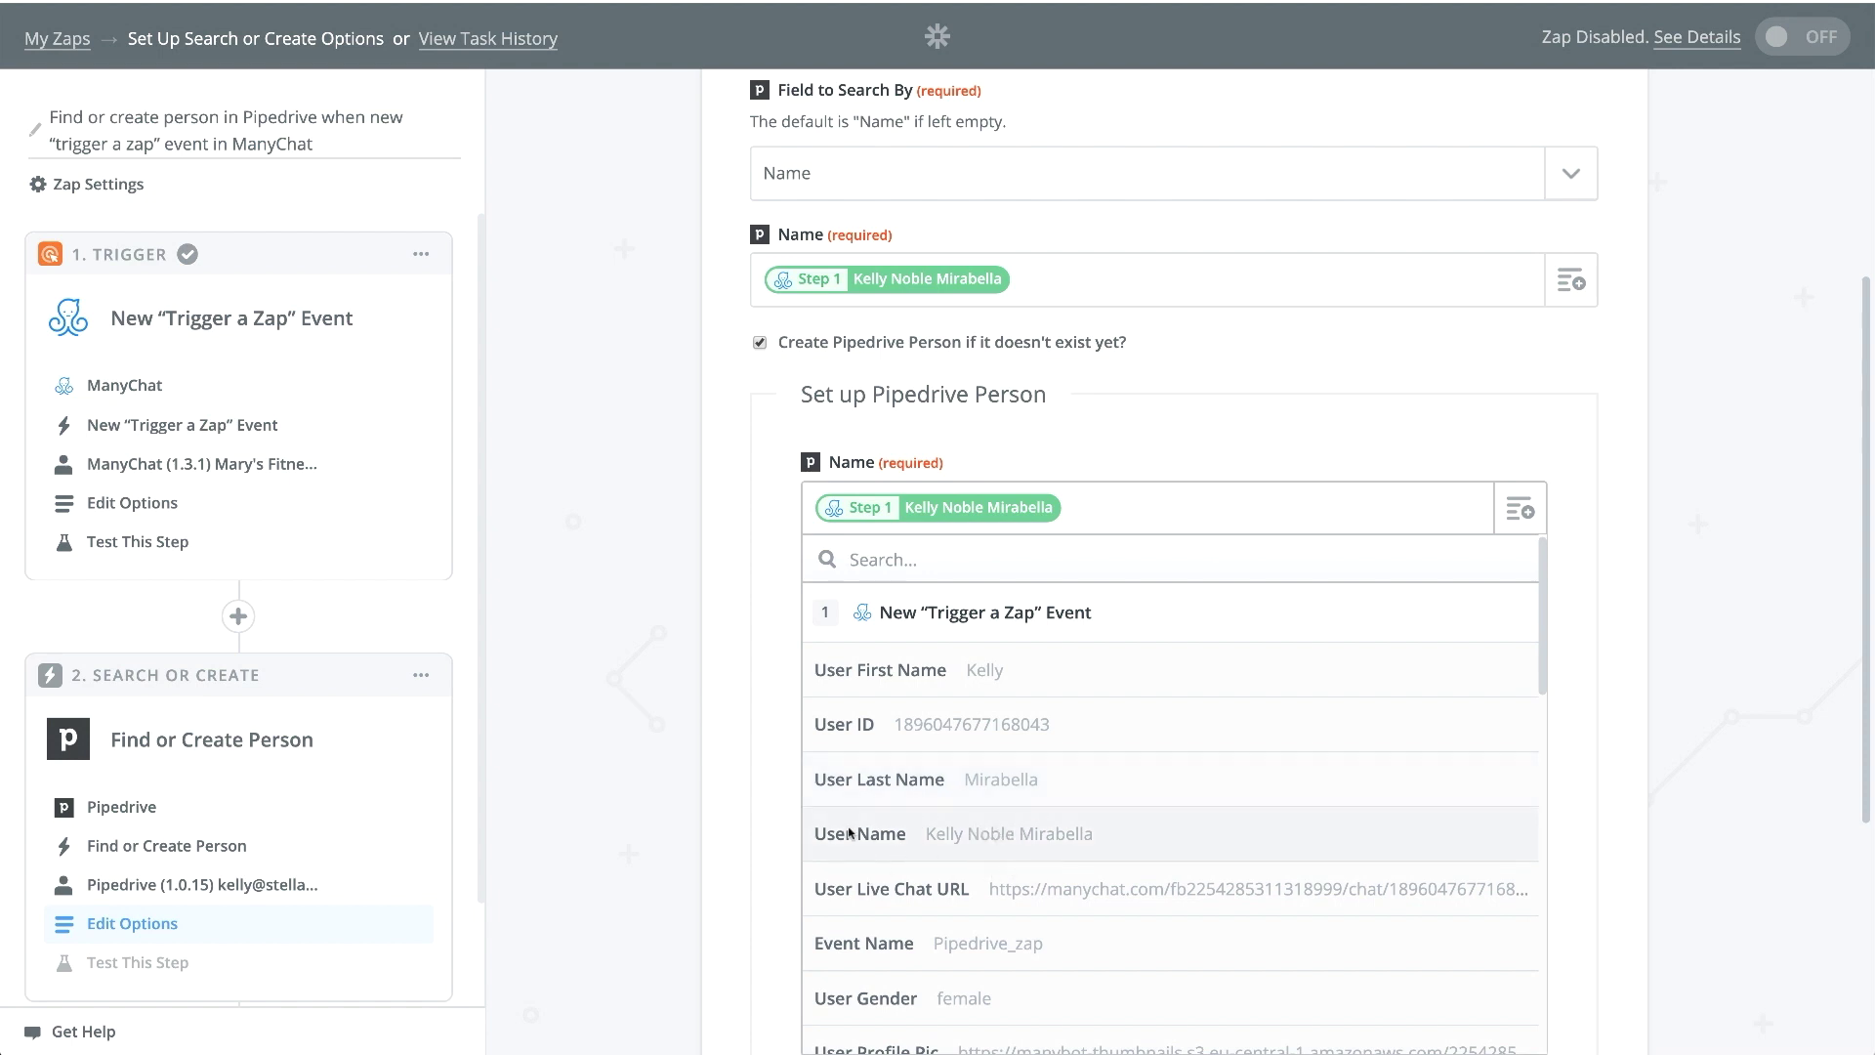
left_click(715, 761)
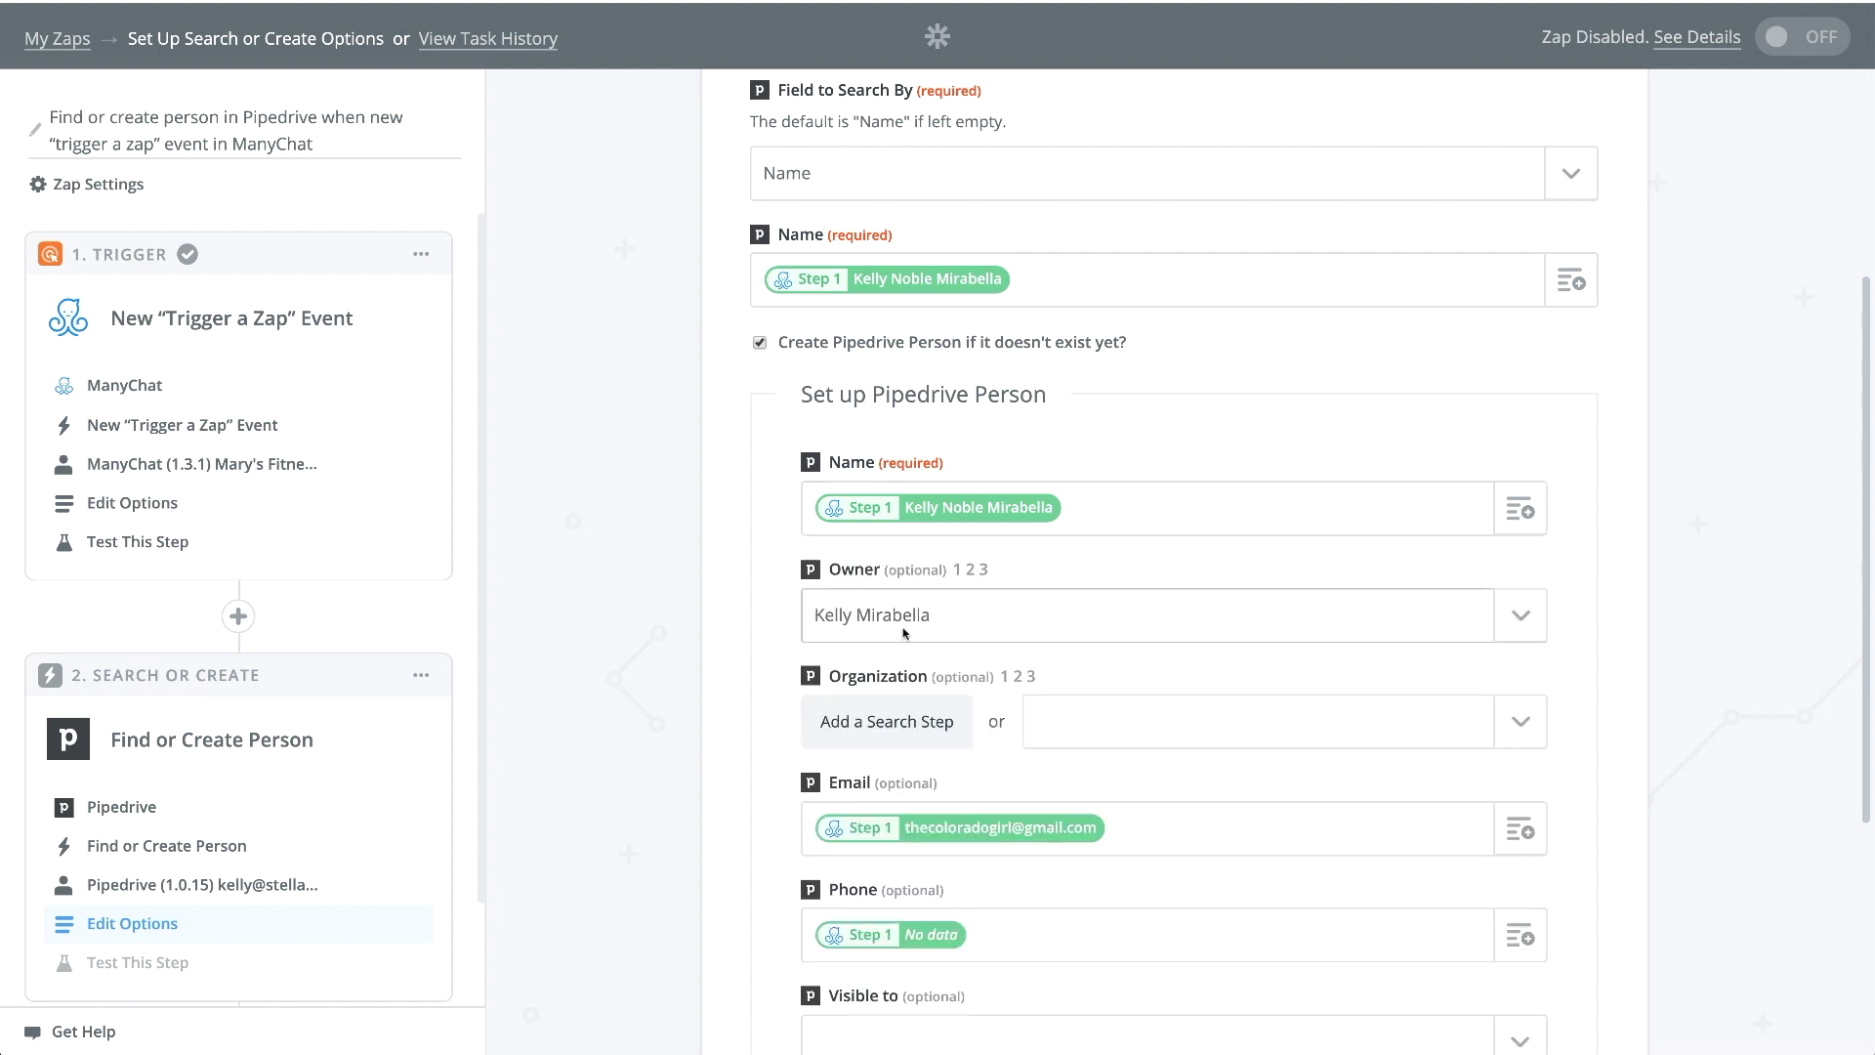
left_click(1521, 615)
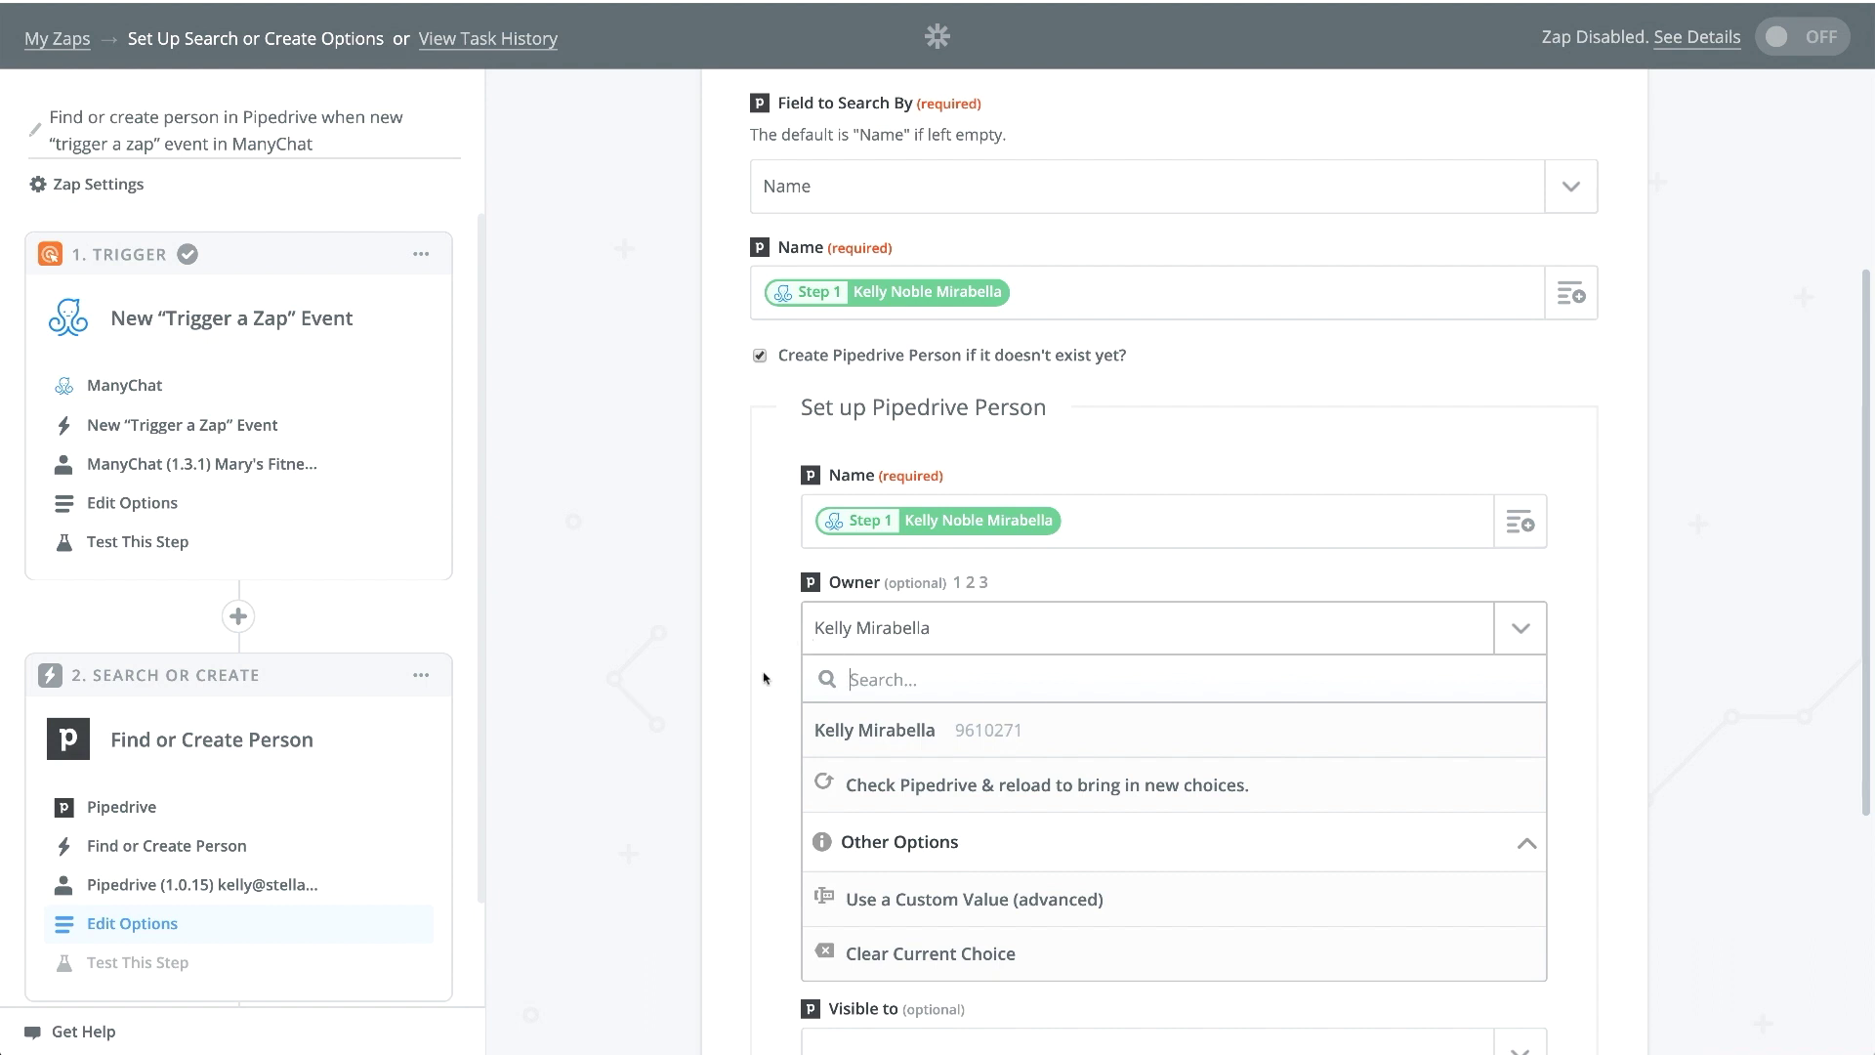
left_click(767, 679)
Map the custom User Email field into the Email field
scroll(775, 823, "down", 5)
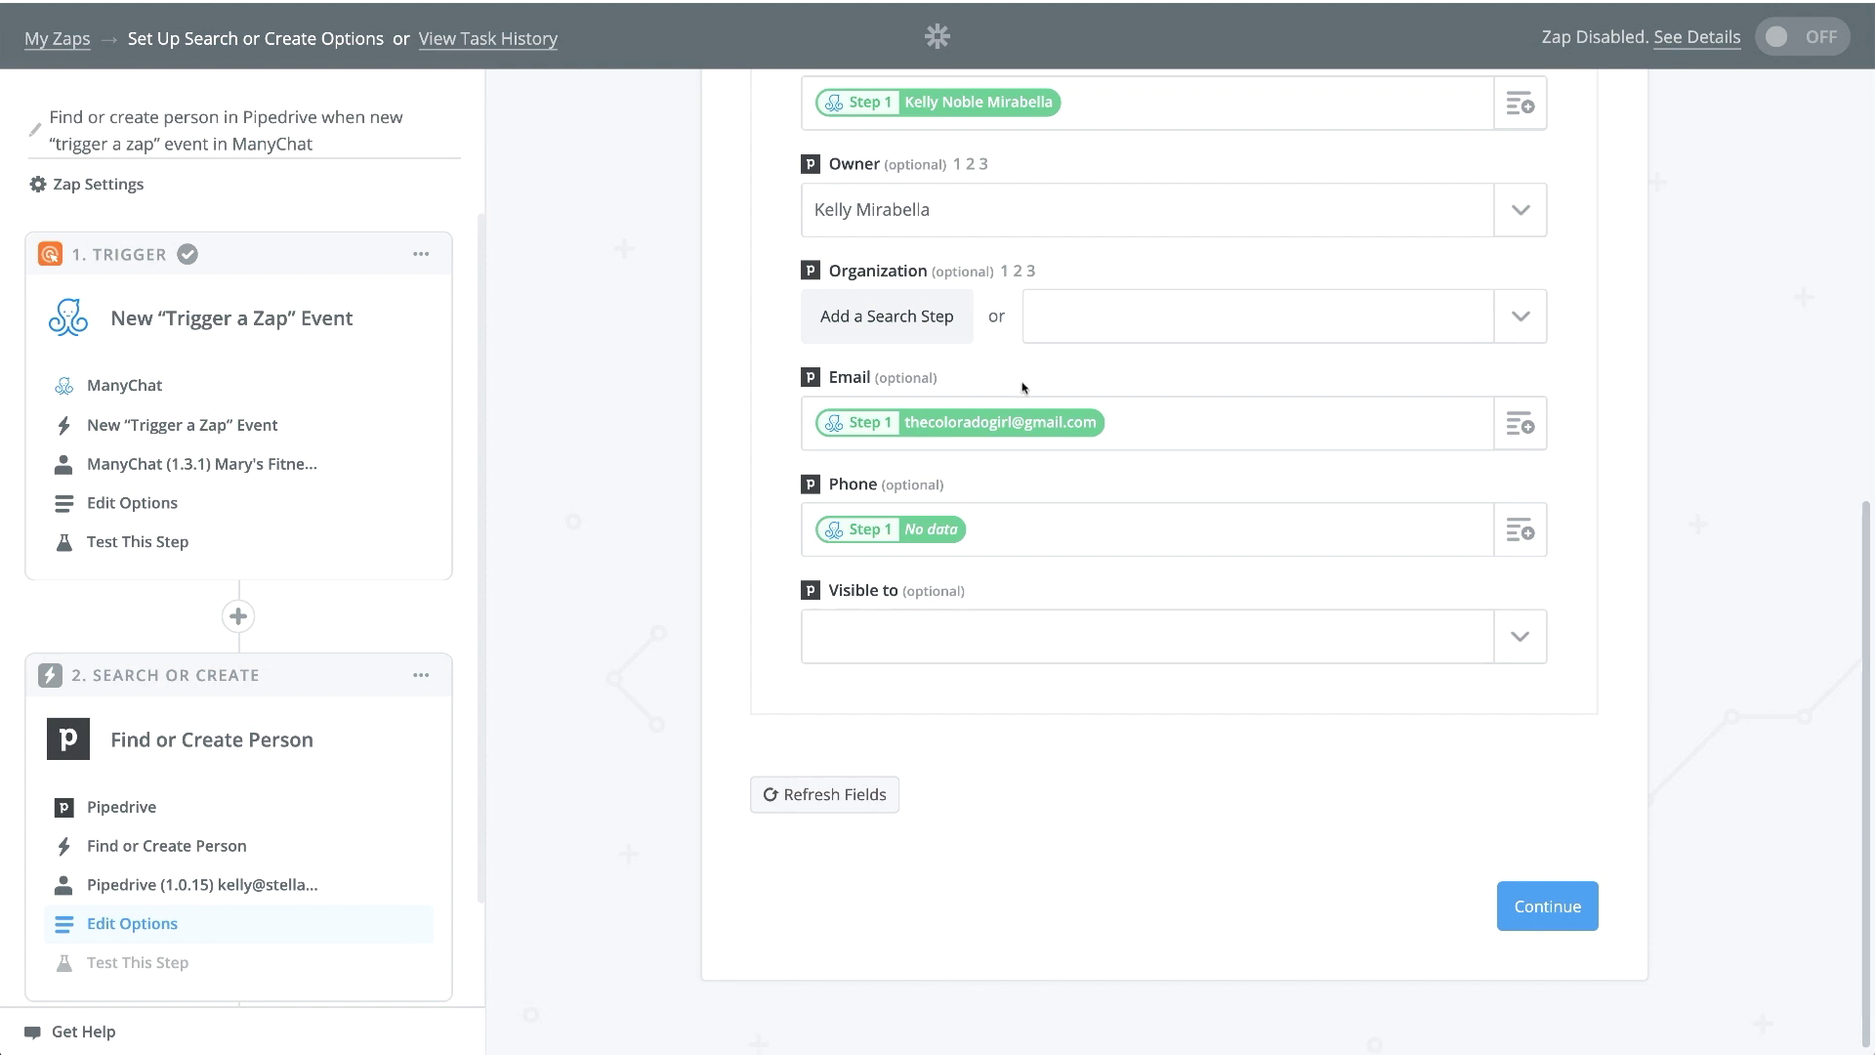
left_click(851, 426)
left_click(1516, 427)
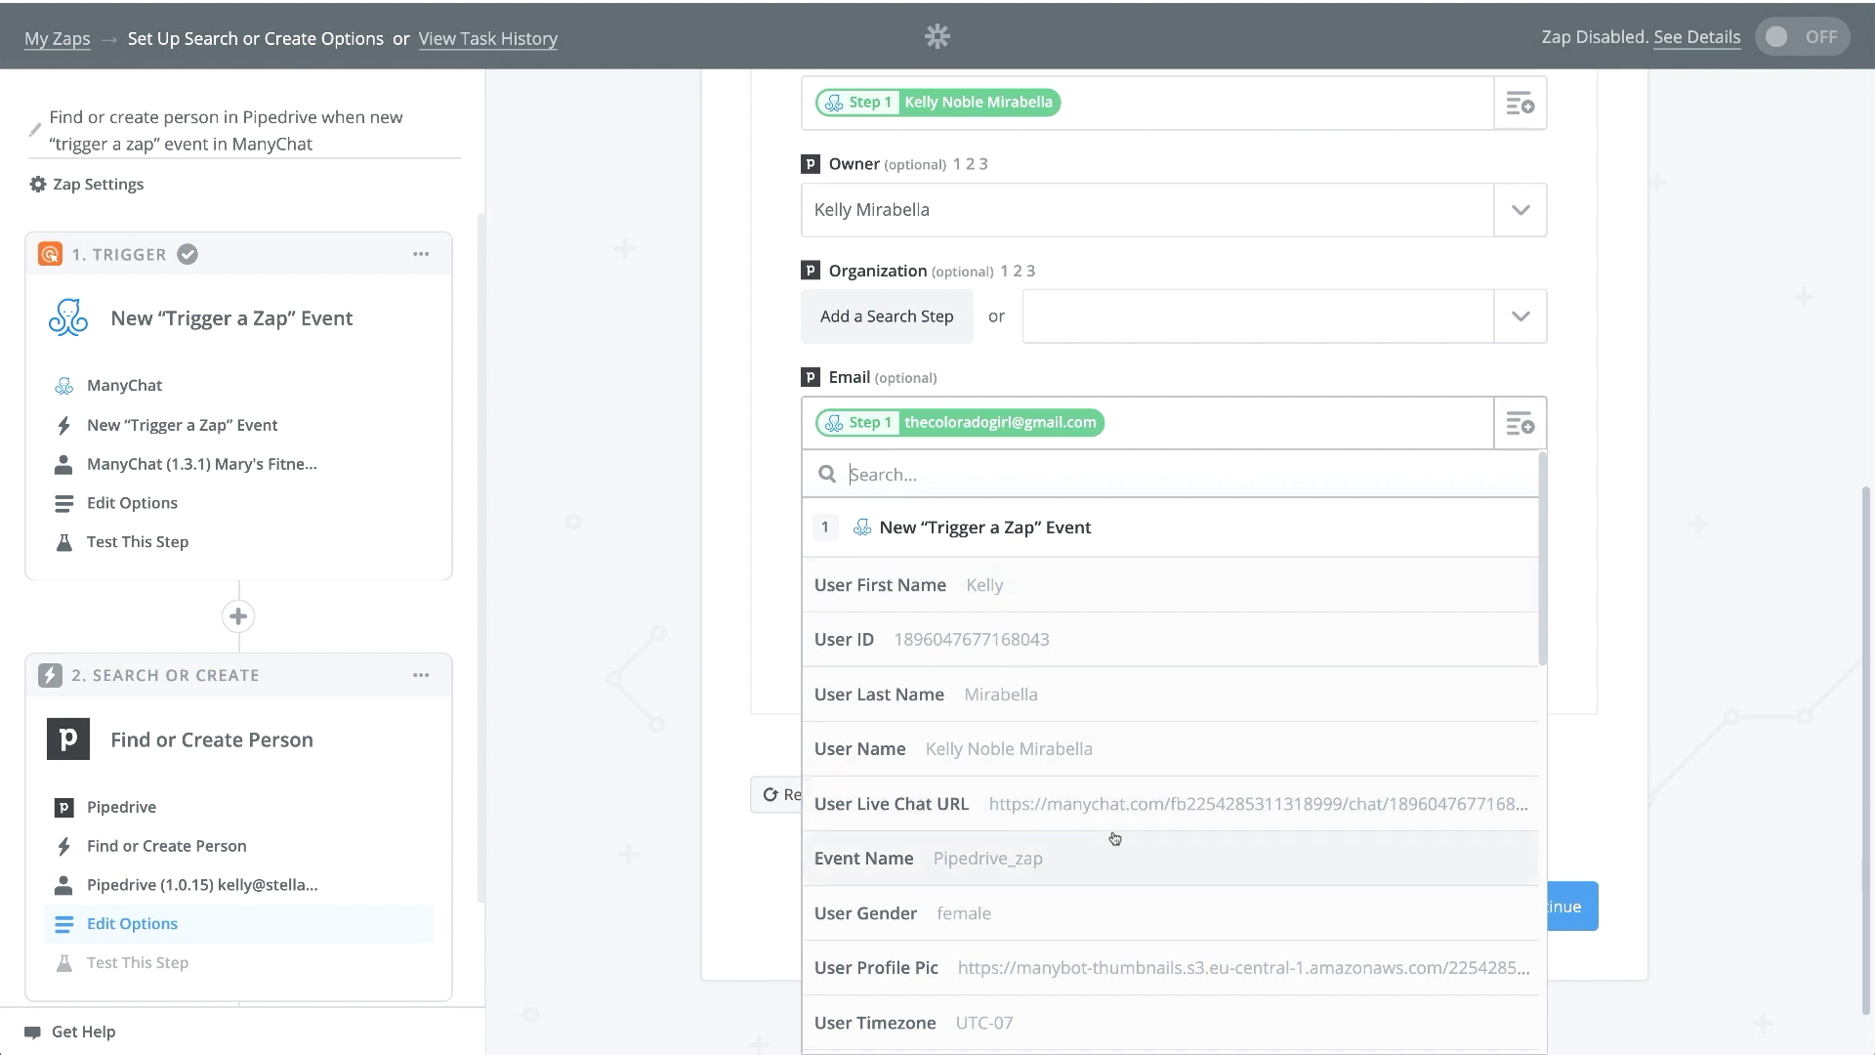
scroll(1169, 848, "down", 3)
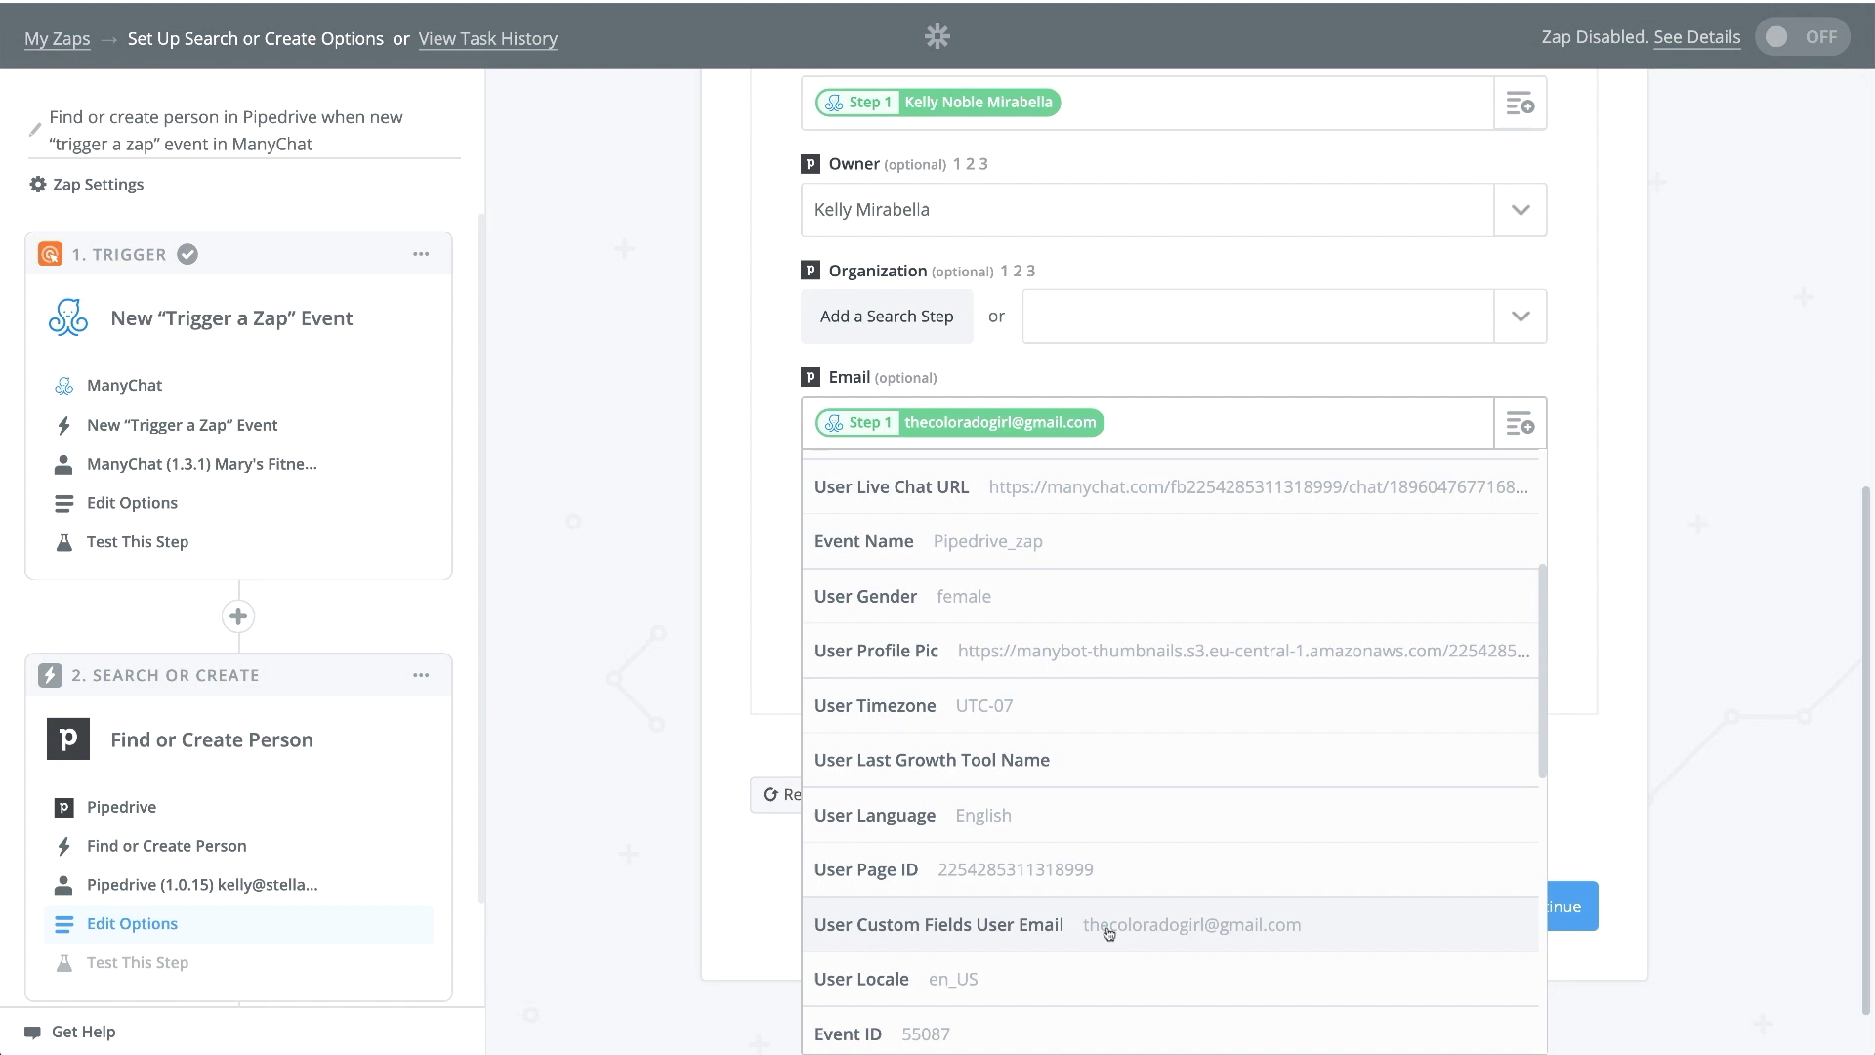
left_click(720, 577)
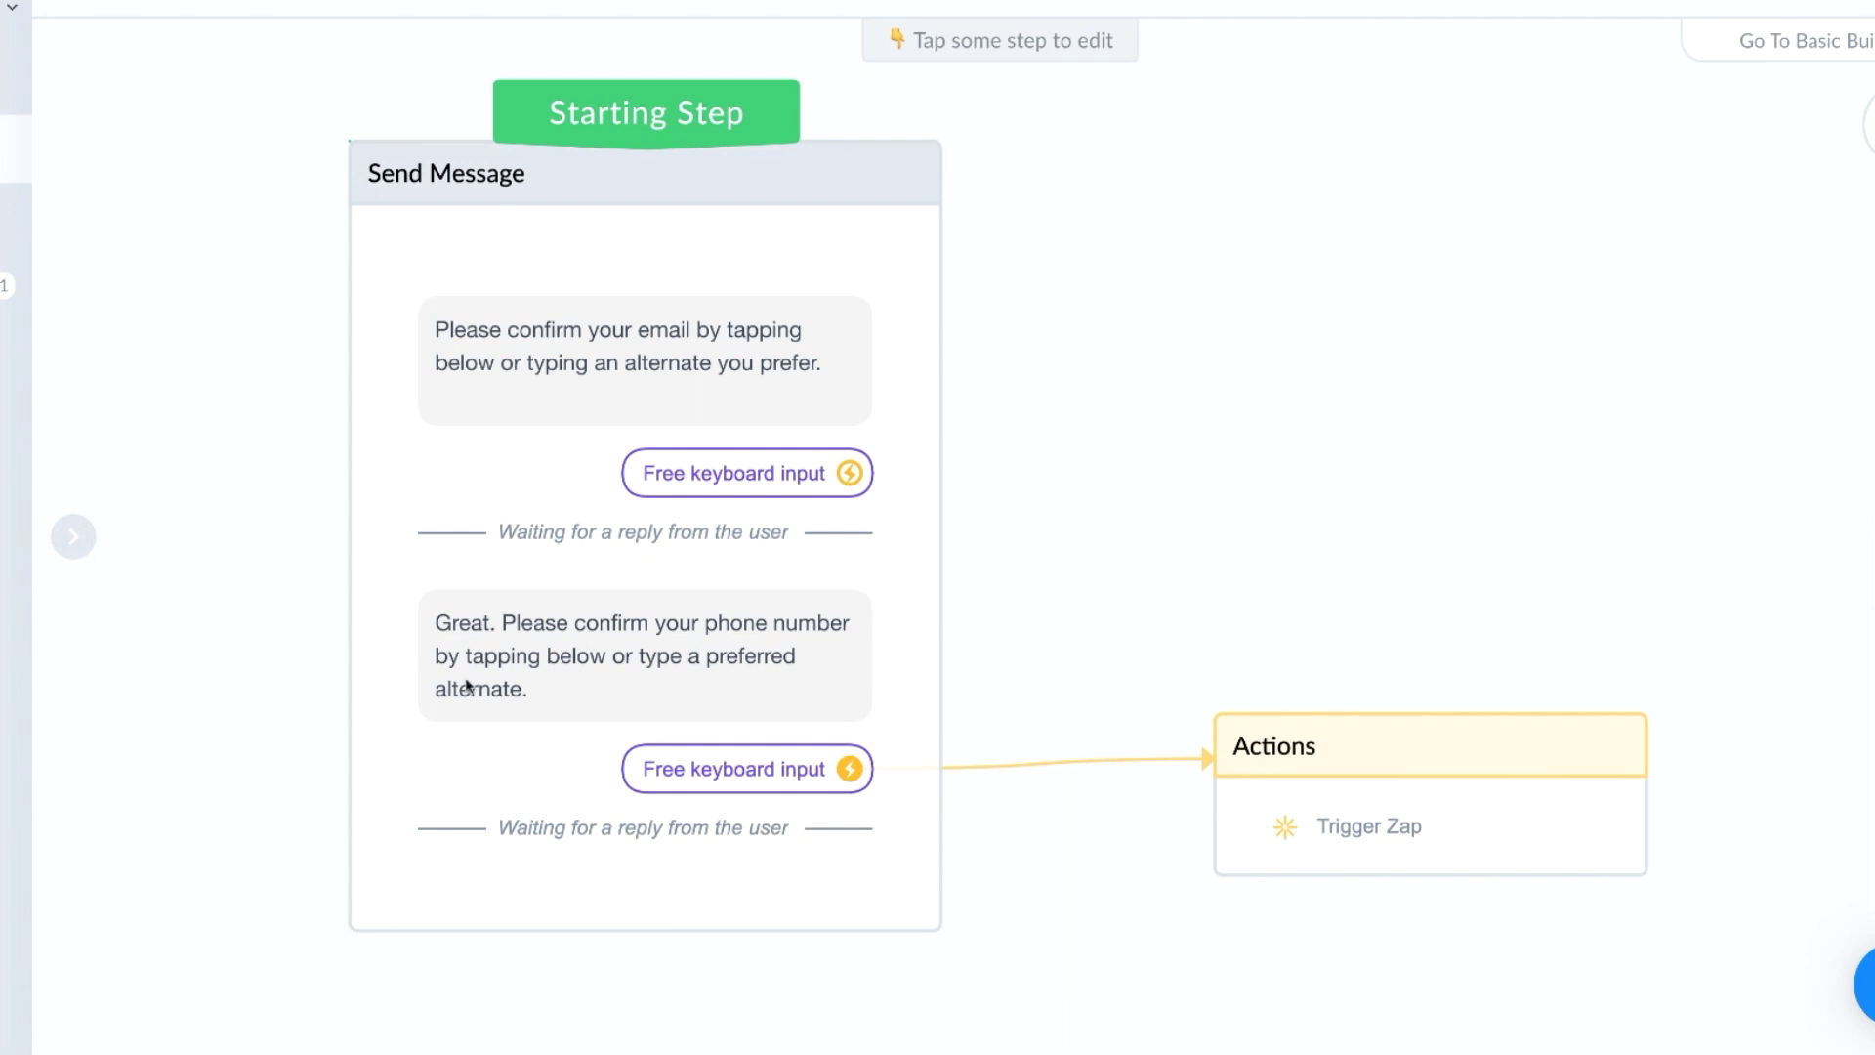
Map the User Custom Fields Phone Number into Phone, removing the duplicate value
mouse_move(733, 637)
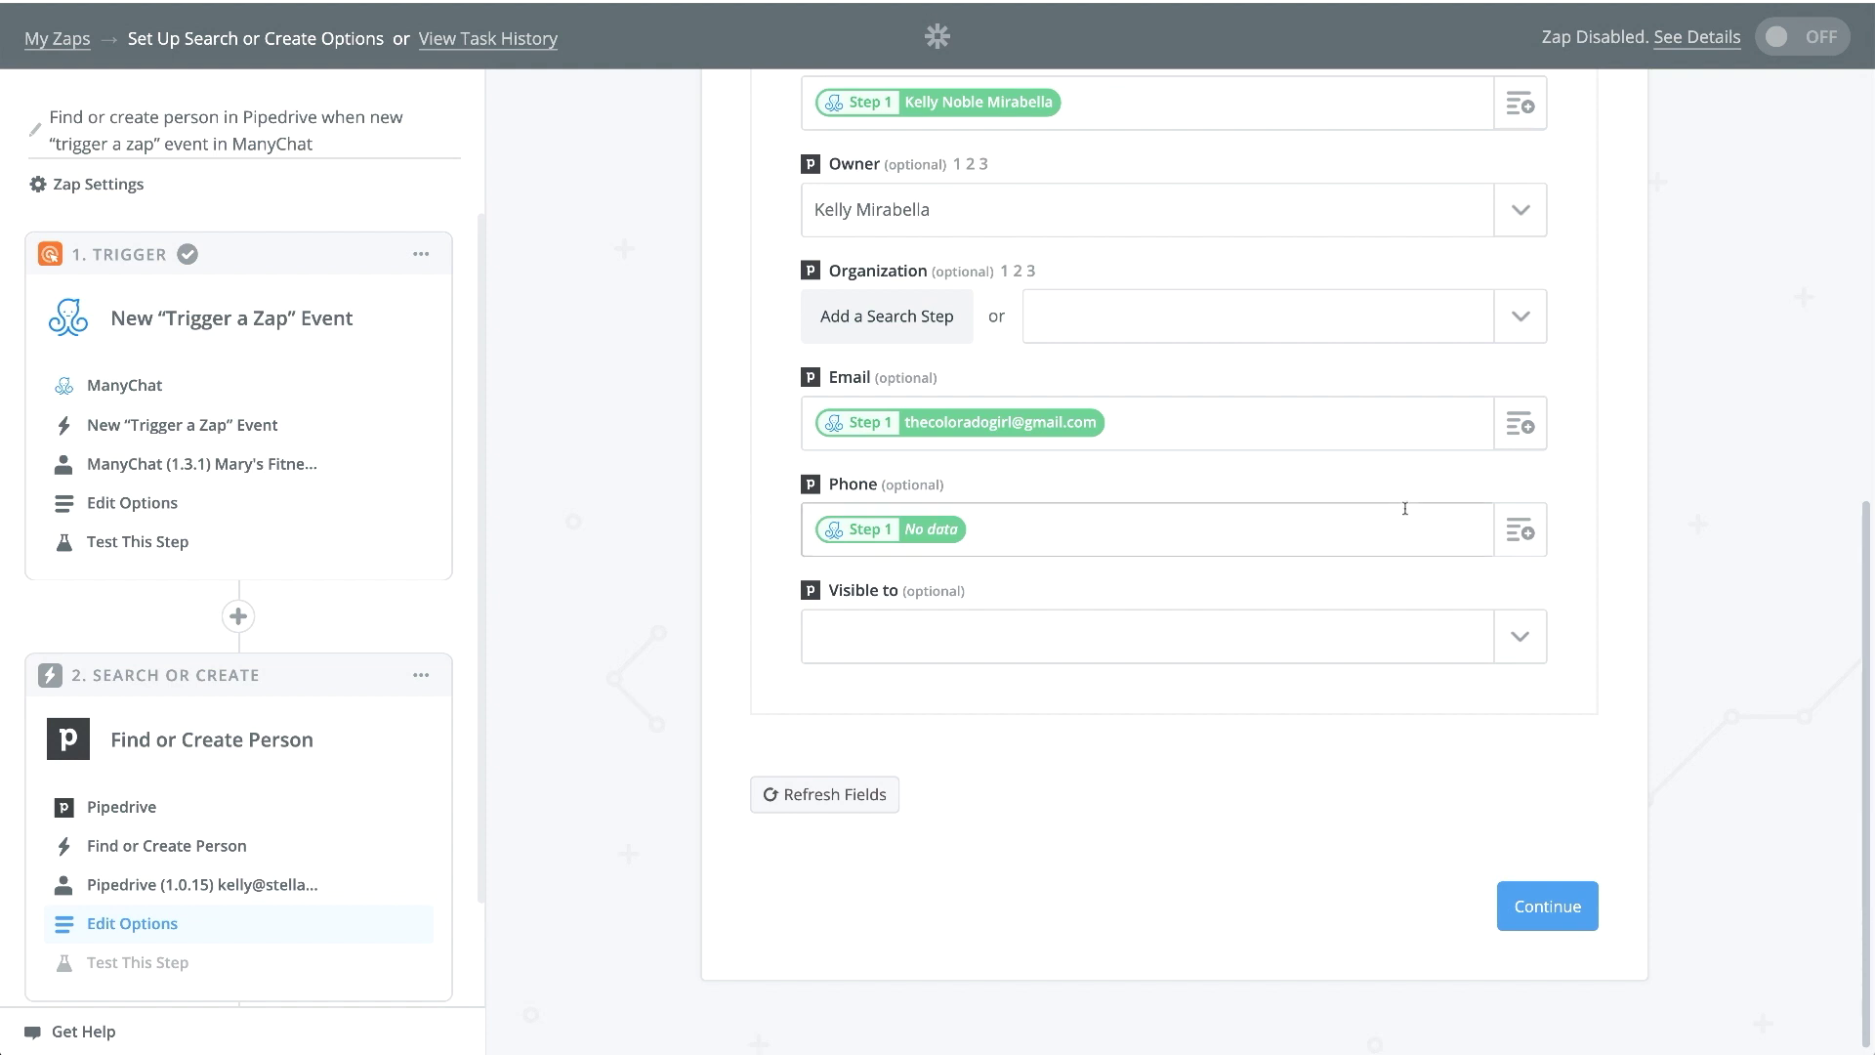
left_click(1518, 531)
scroll(1158, 773, "down", 5)
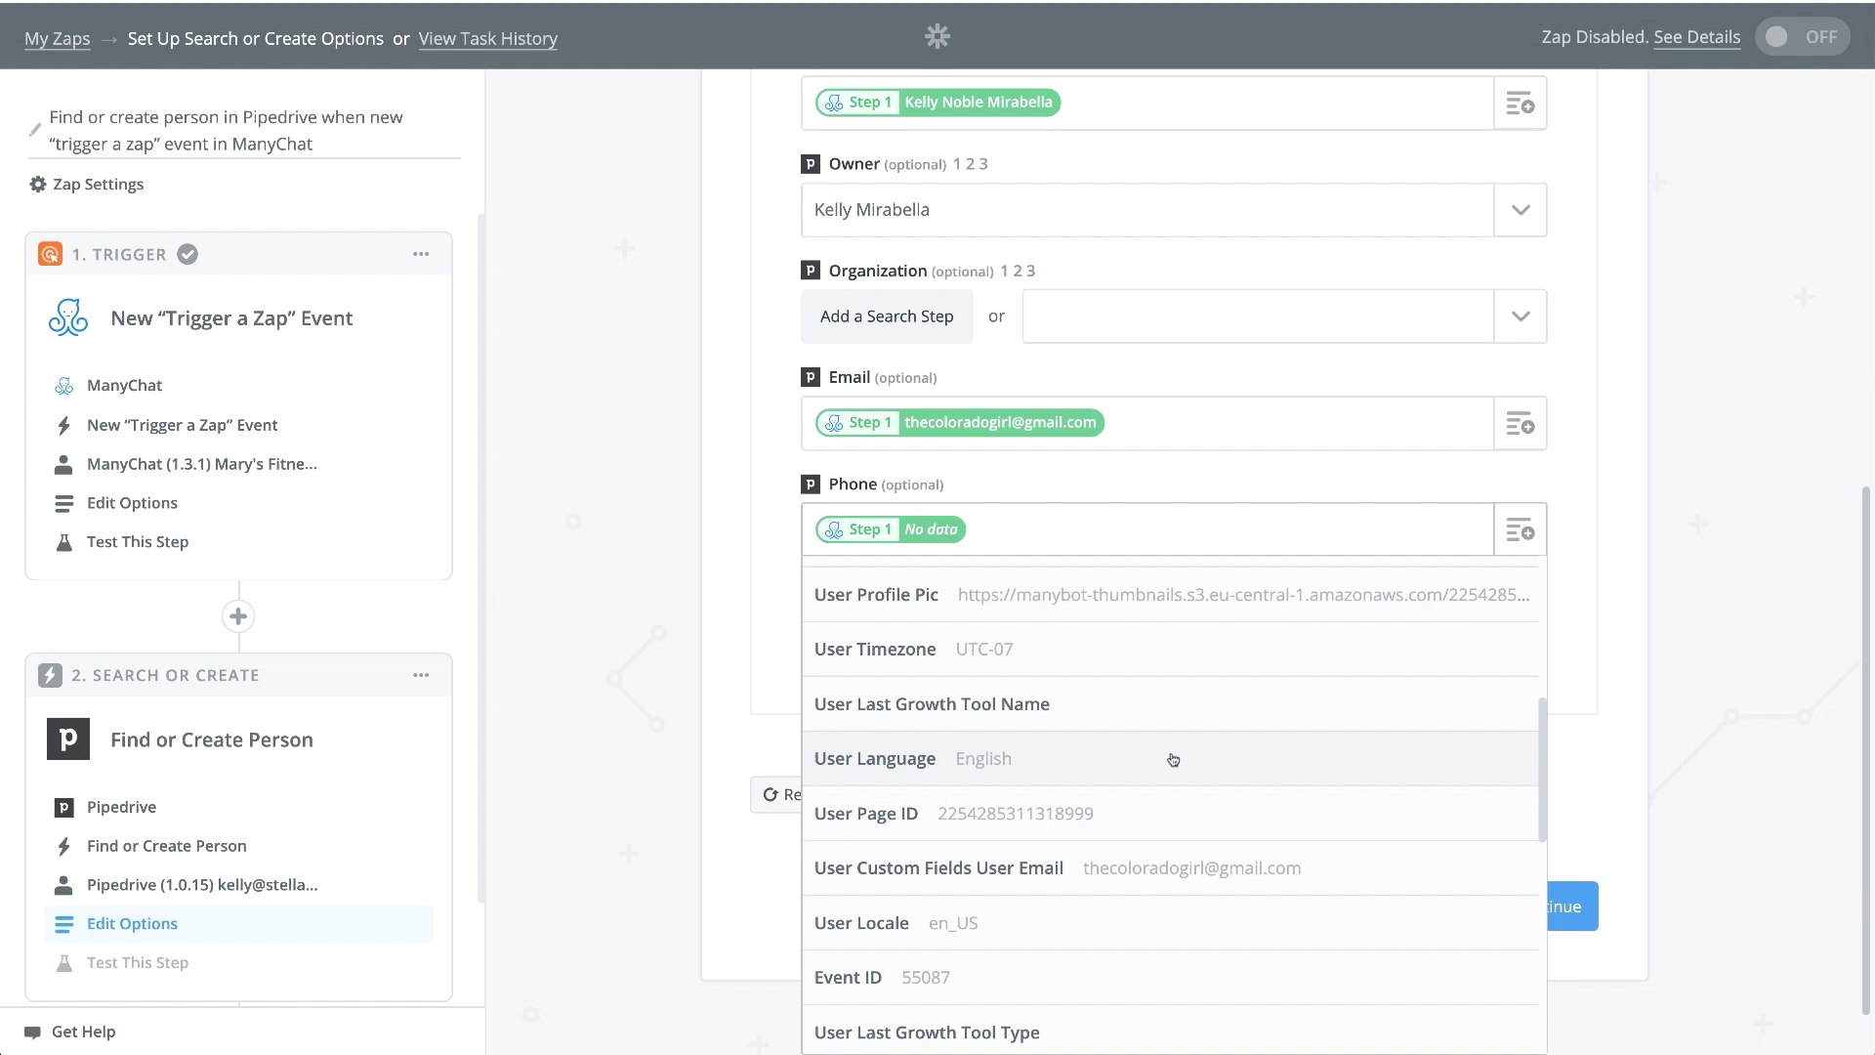
scroll(1167, 840, "down", 3)
scroll(1169, 851, "down", 1)
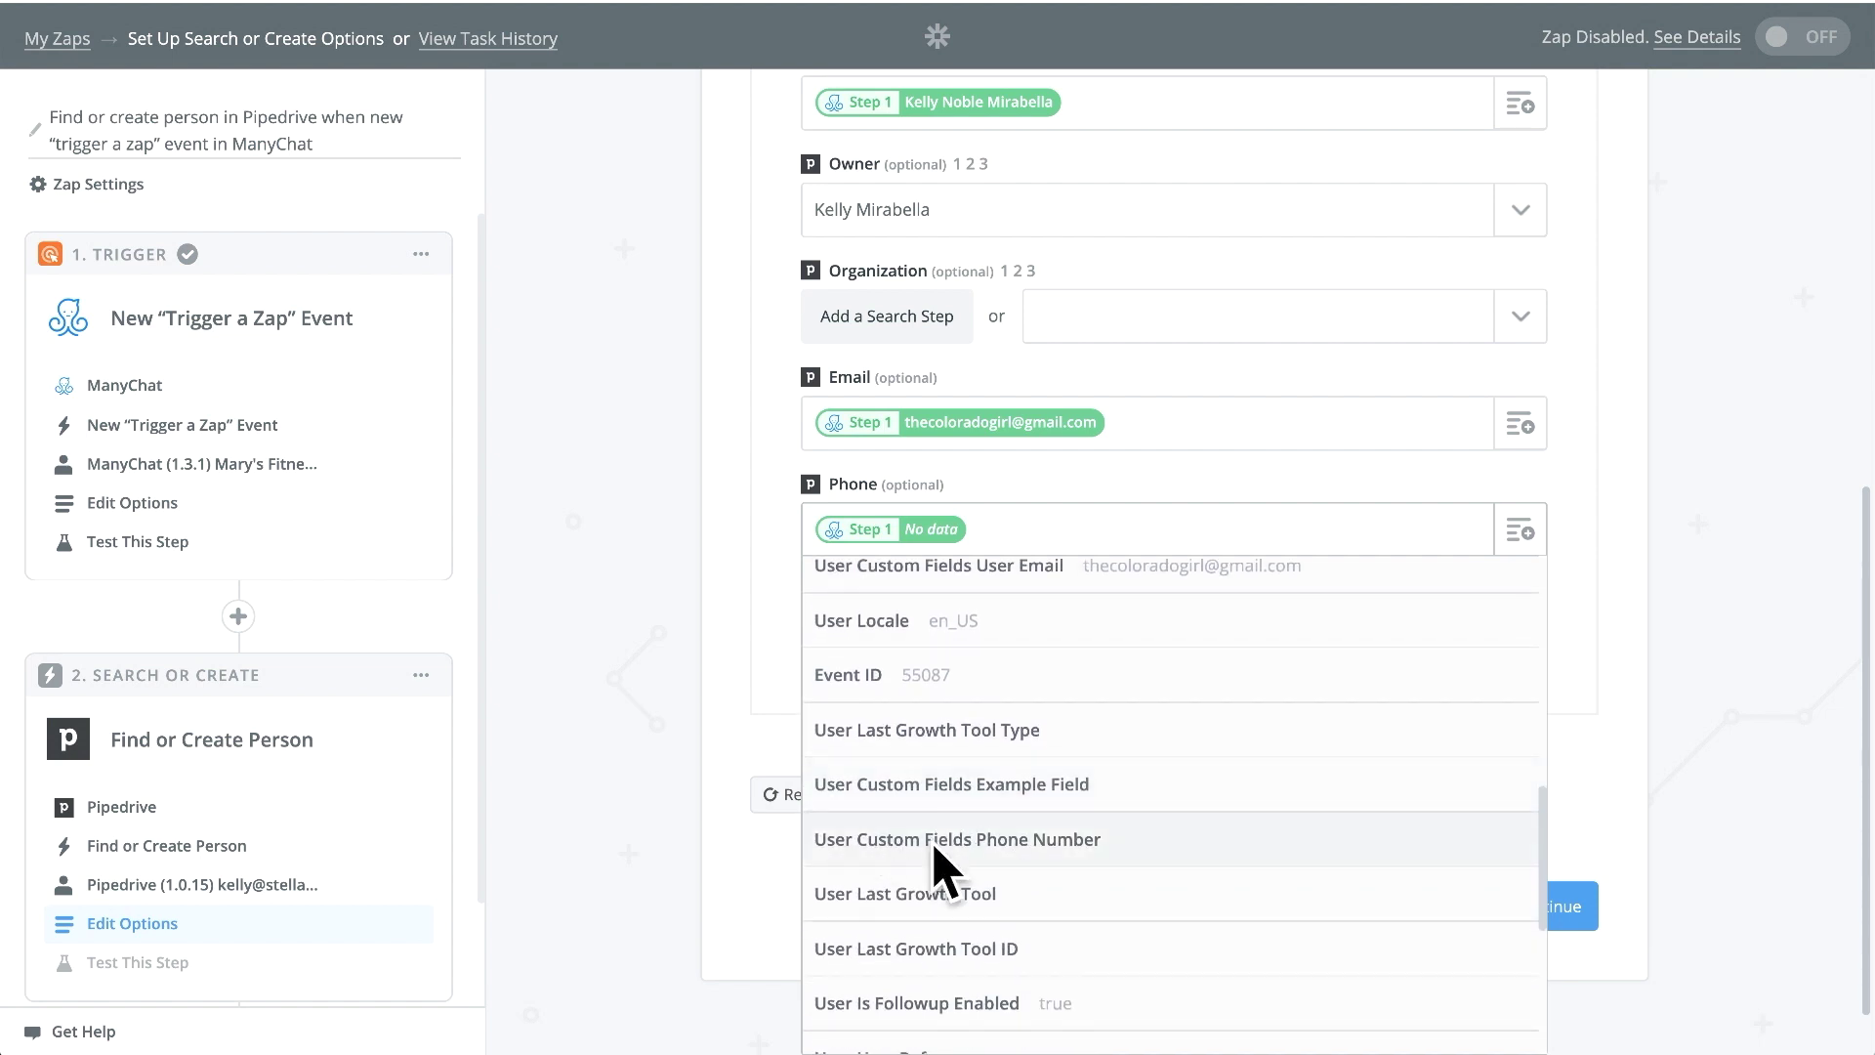
left_click(989, 852)
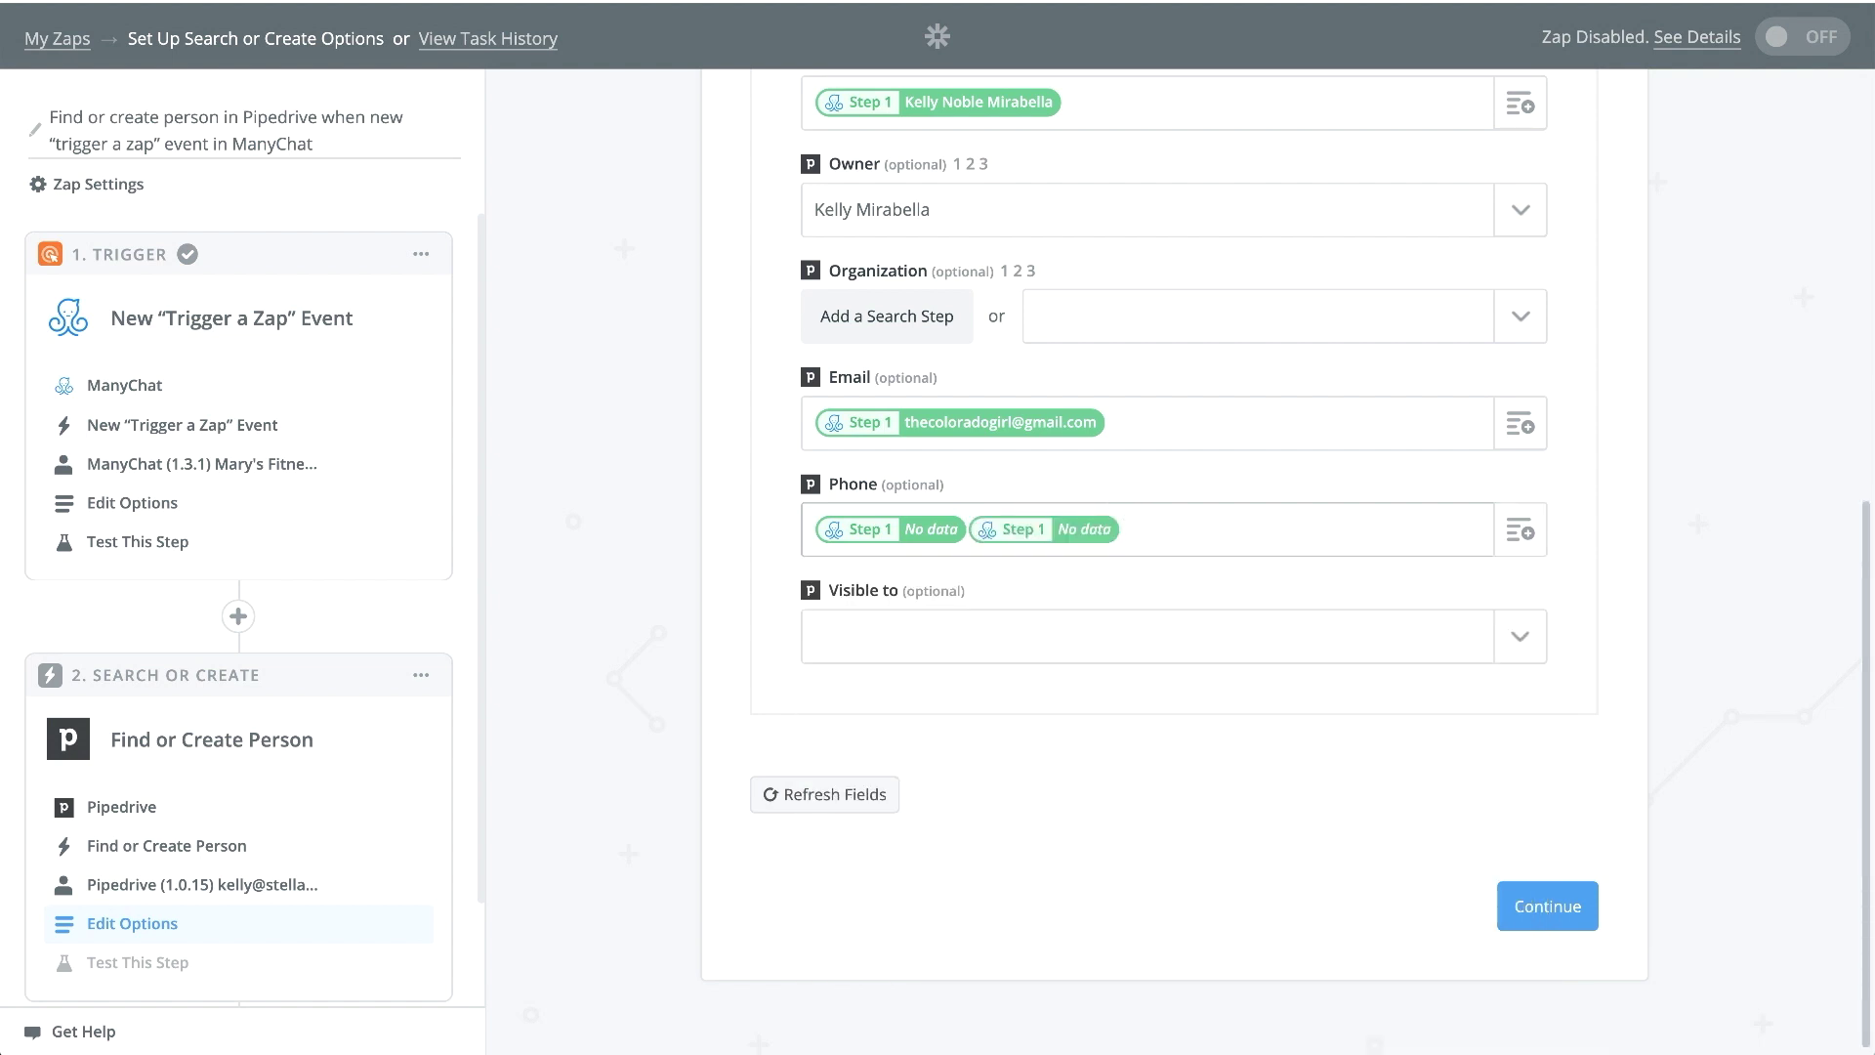
key("BackSpace")
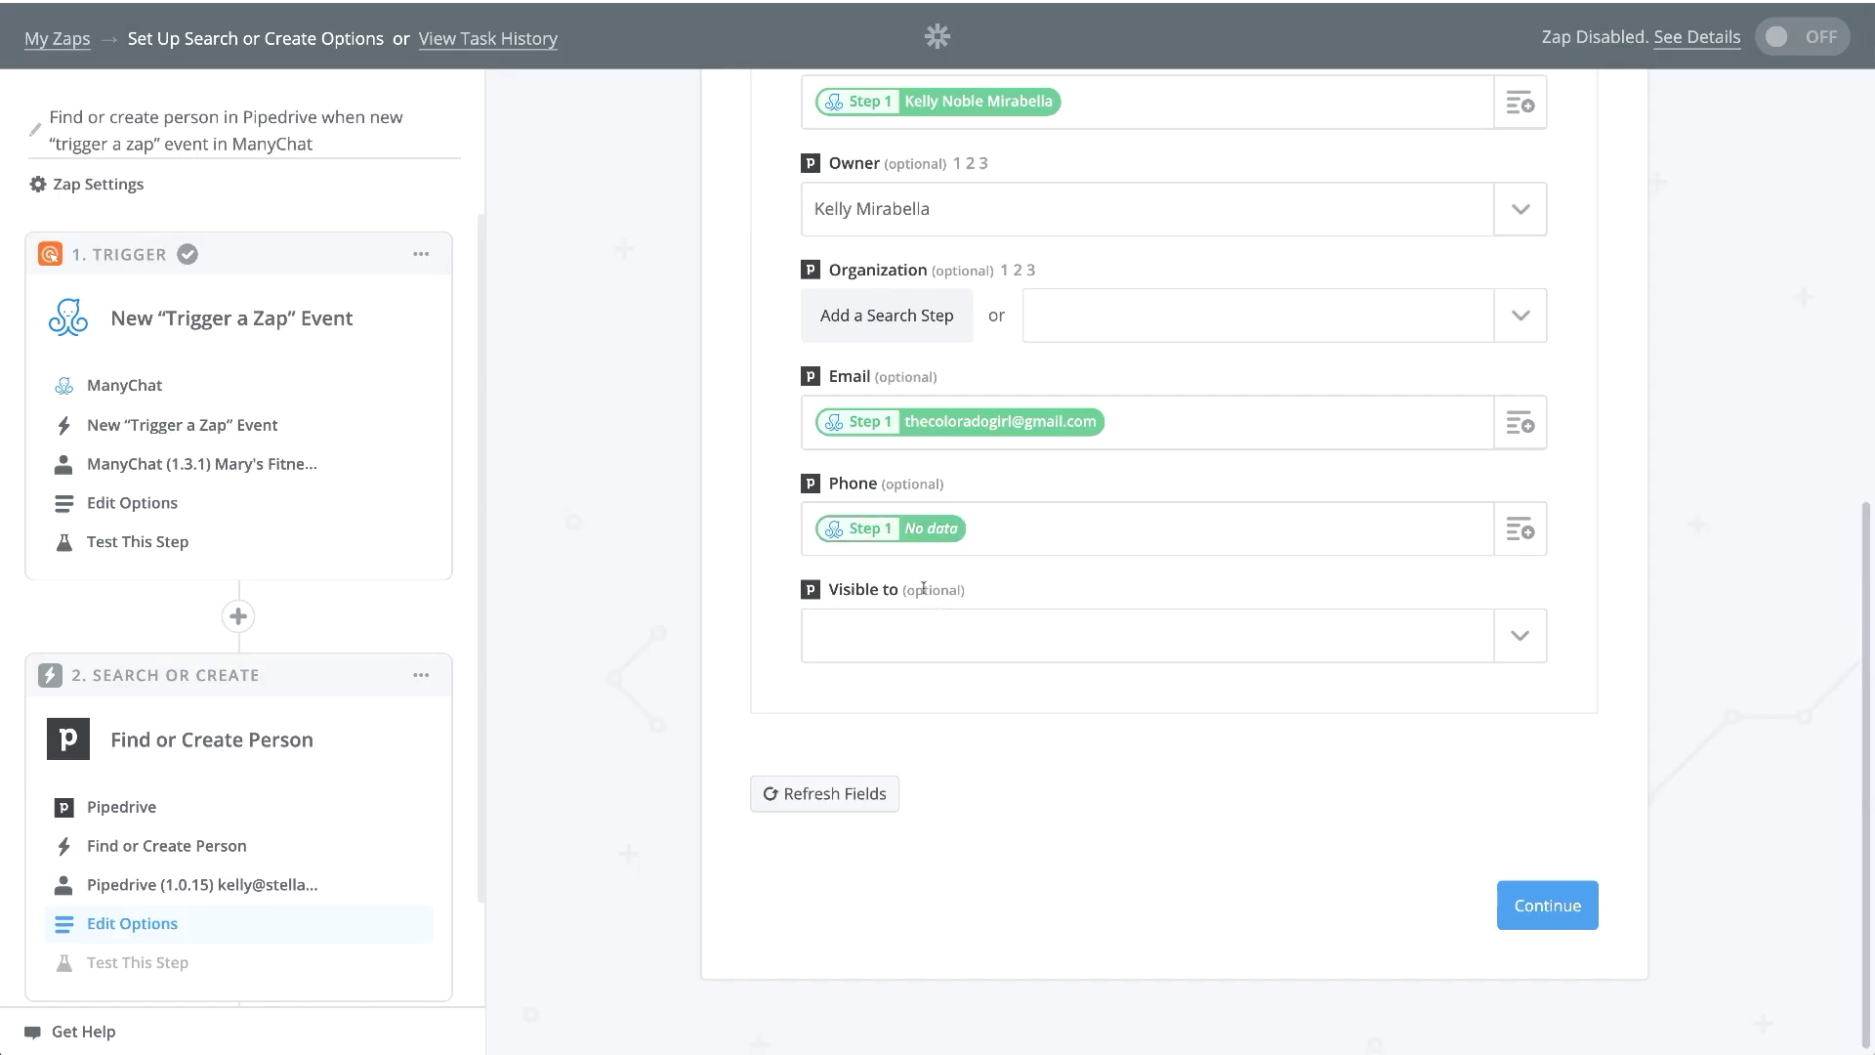
Leave Visible to unset and submit the search setup for testing
left_click(1521, 642)
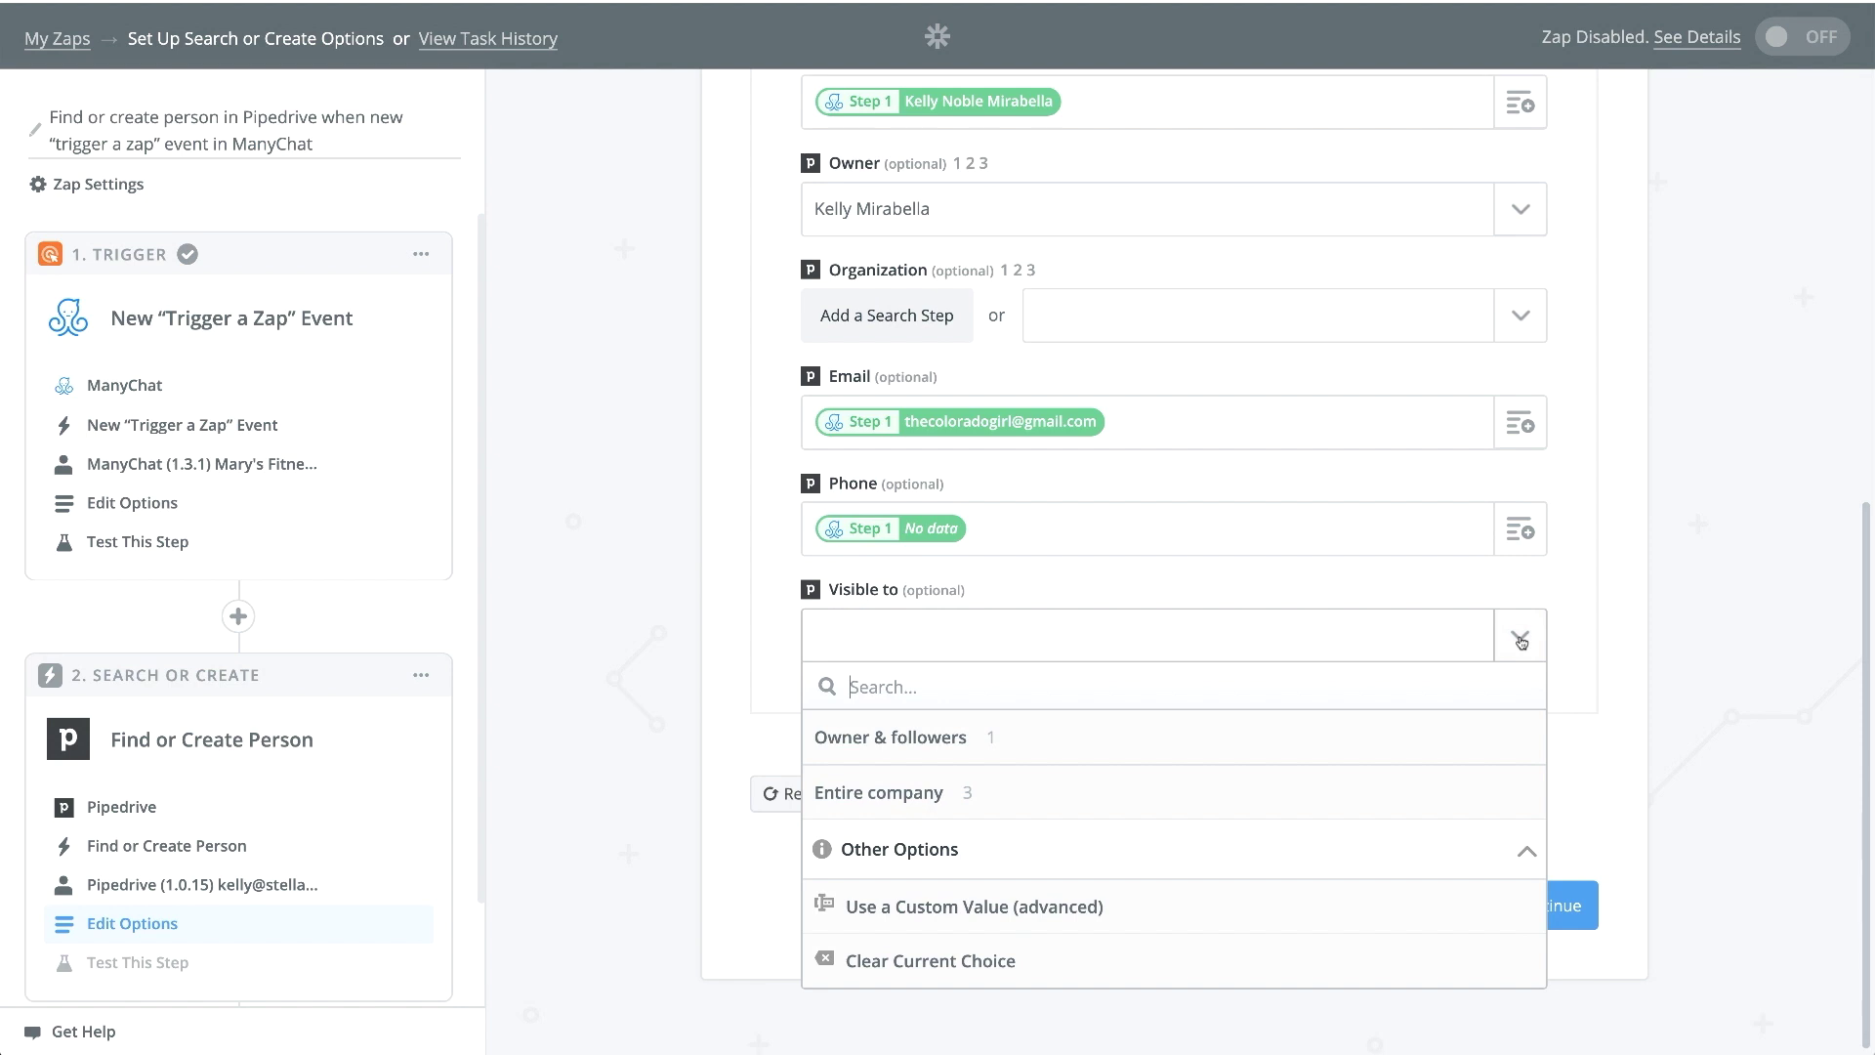
left_click(1641, 659)
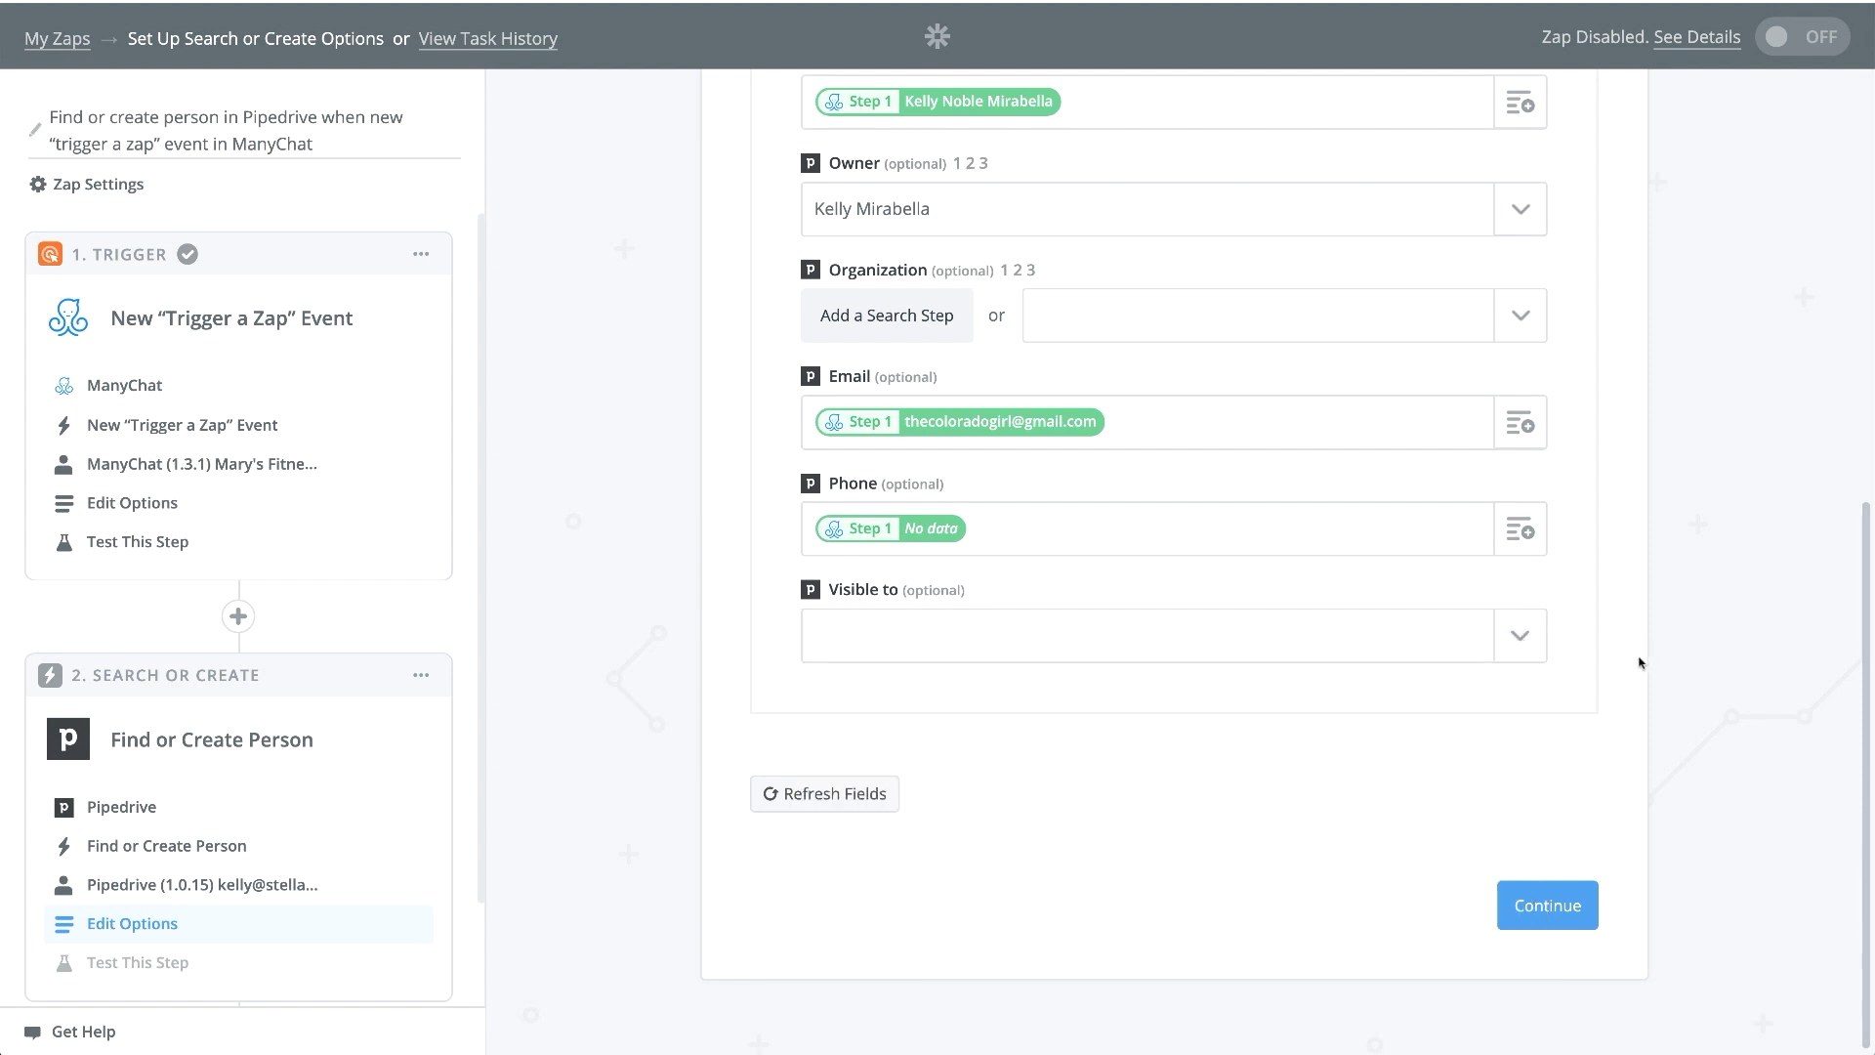
left_click(1553, 908)
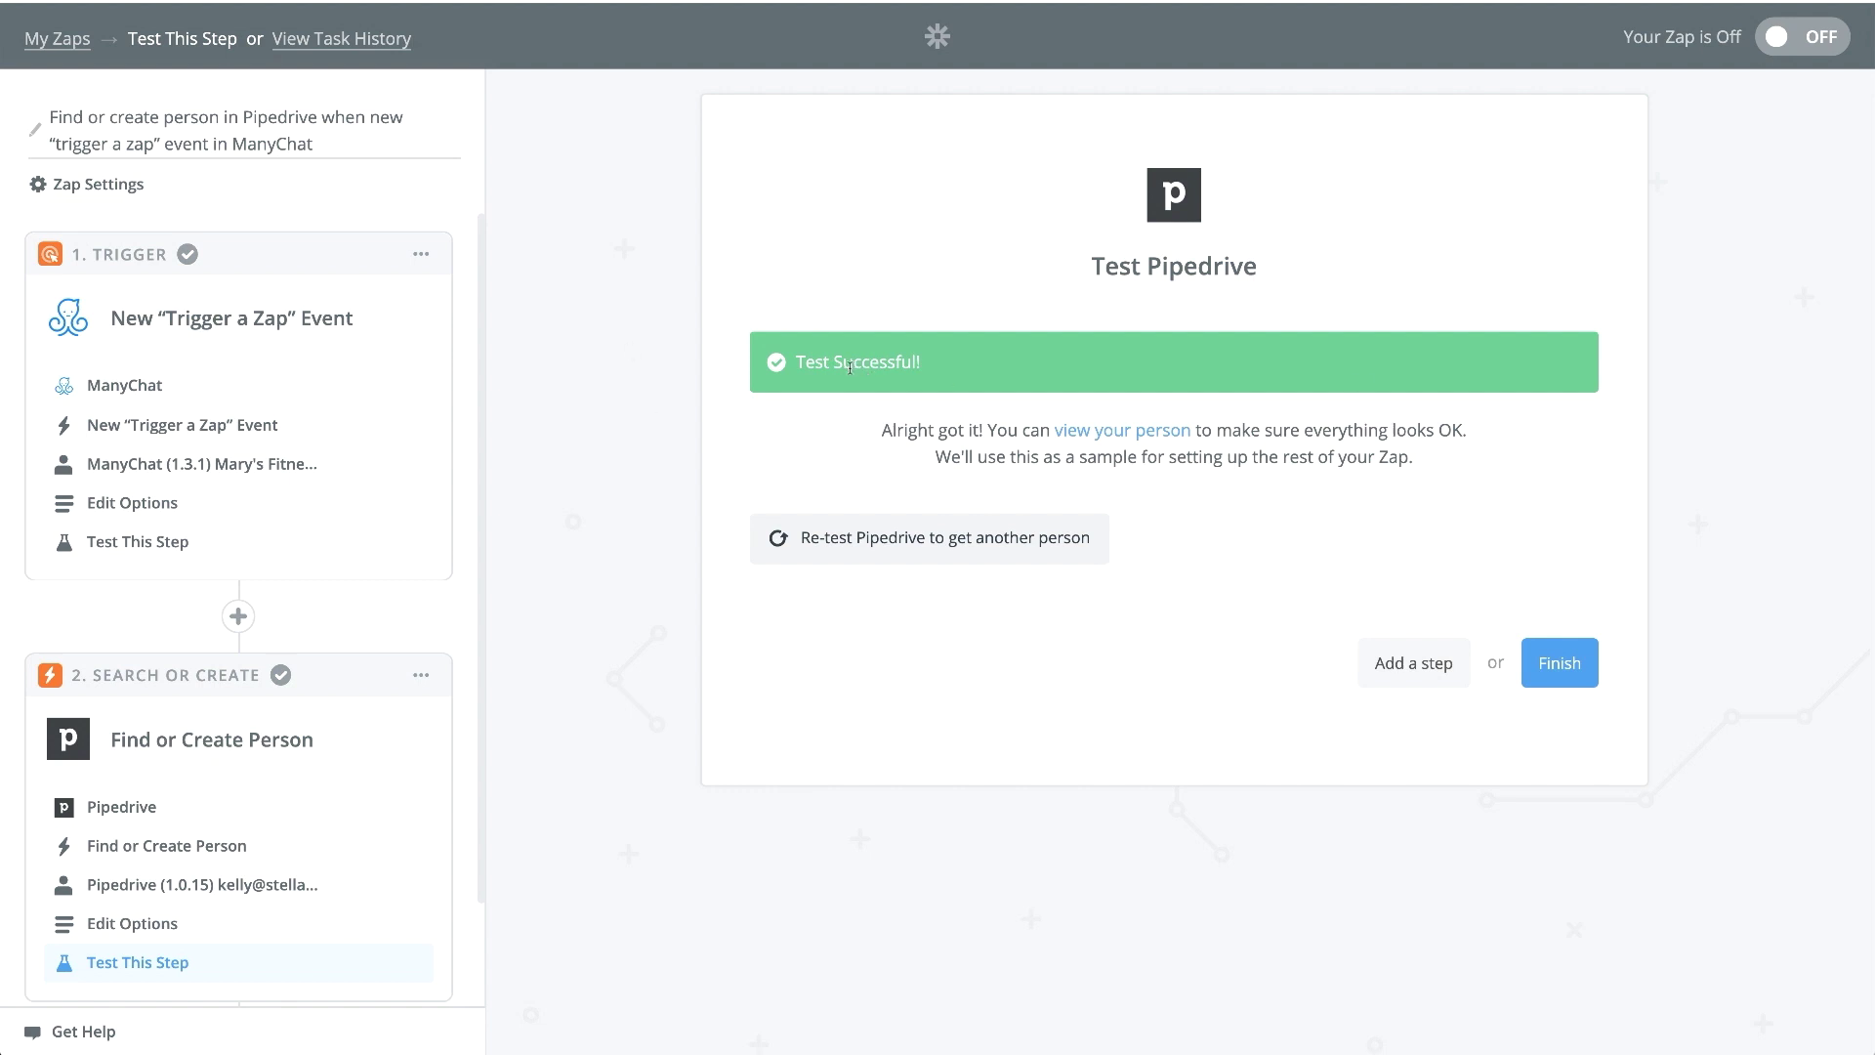
Finish the tested Pipedrive zap and turn it on so it runs live
left_click(1556, 671)
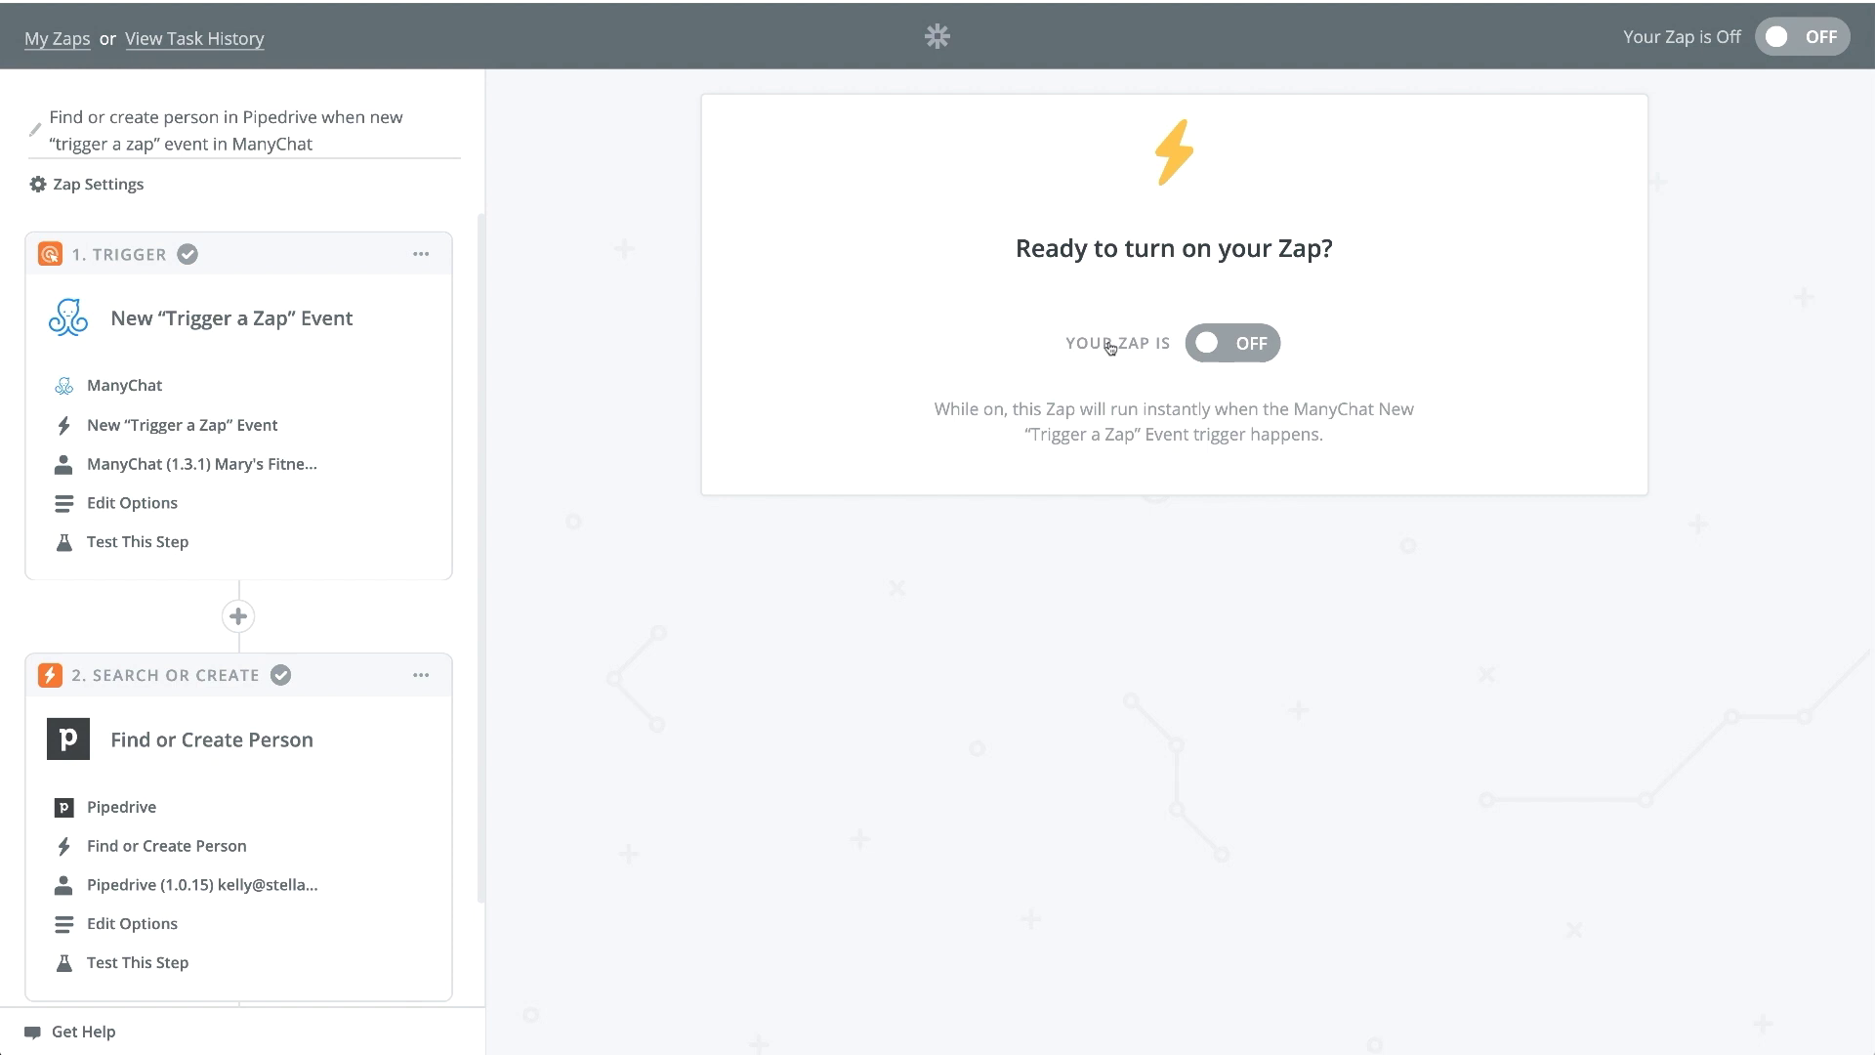
left_click(1249, 344)
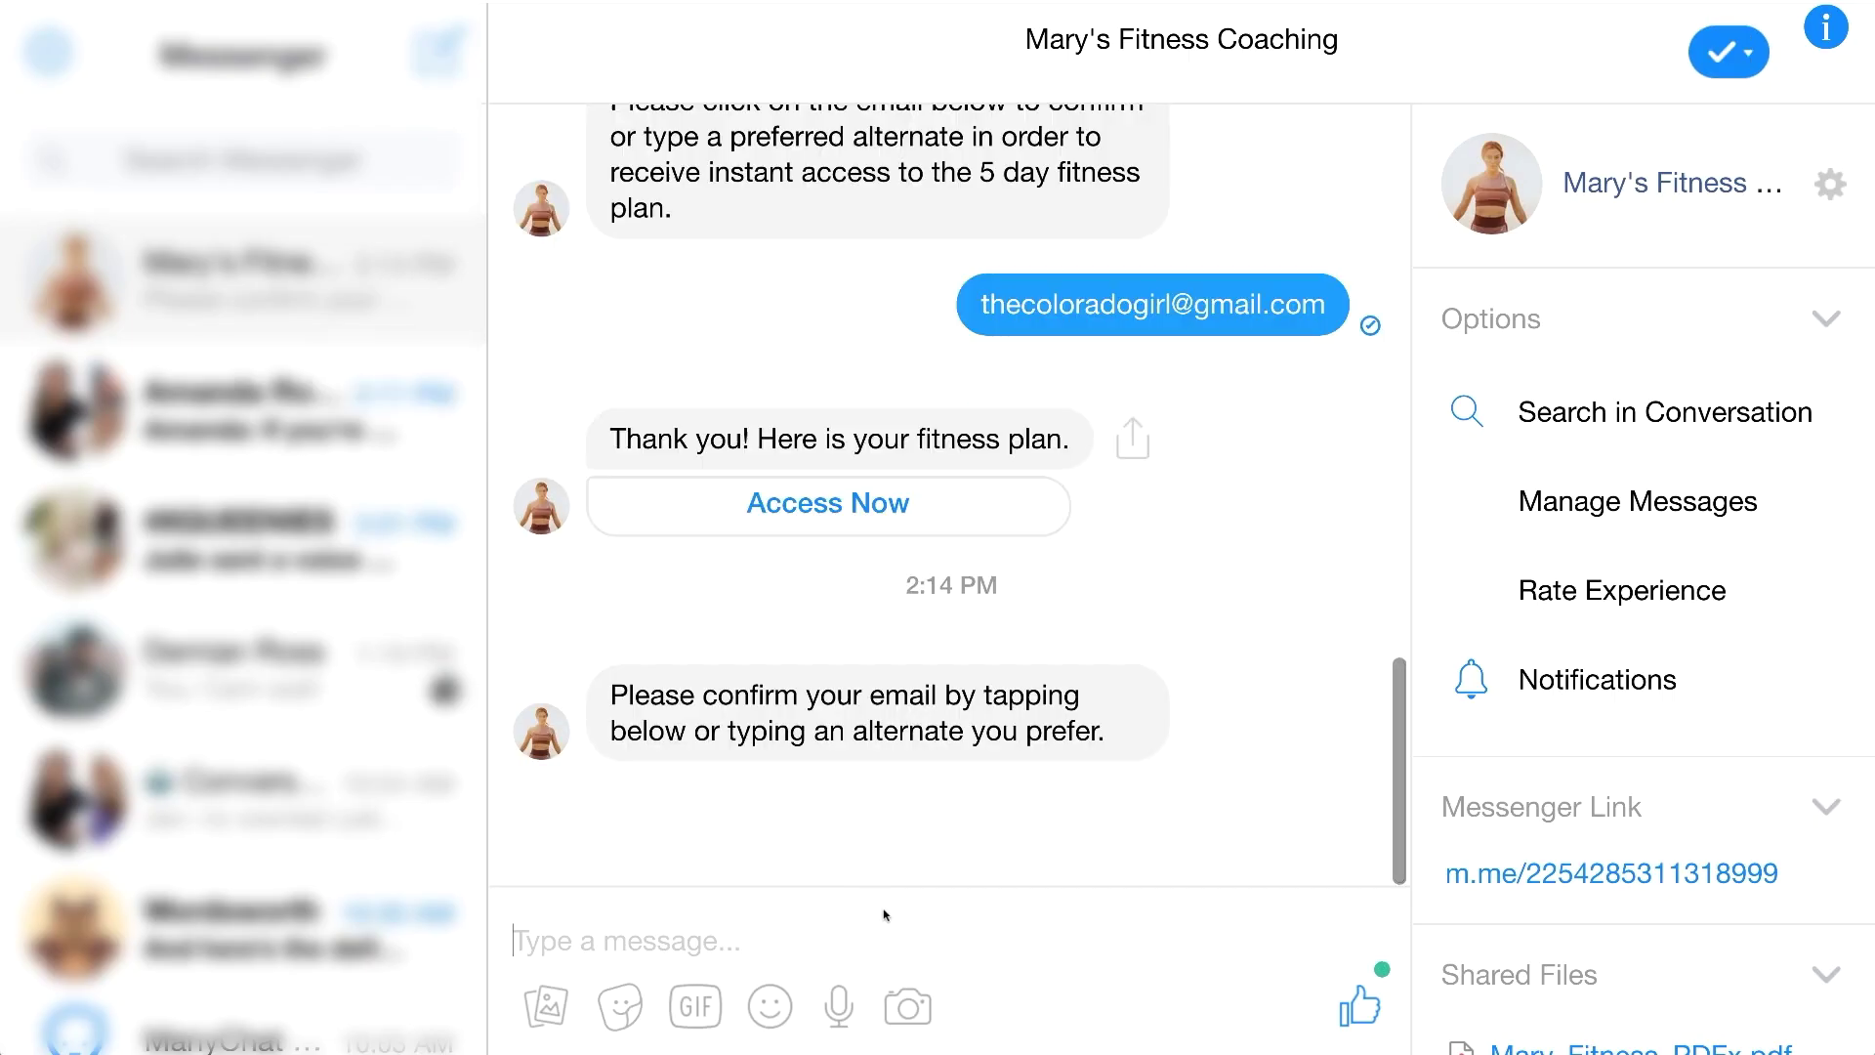
Confirm the suggested email address, then the suggested phone number, in the fitness bot chat
left_click(1152, 822)
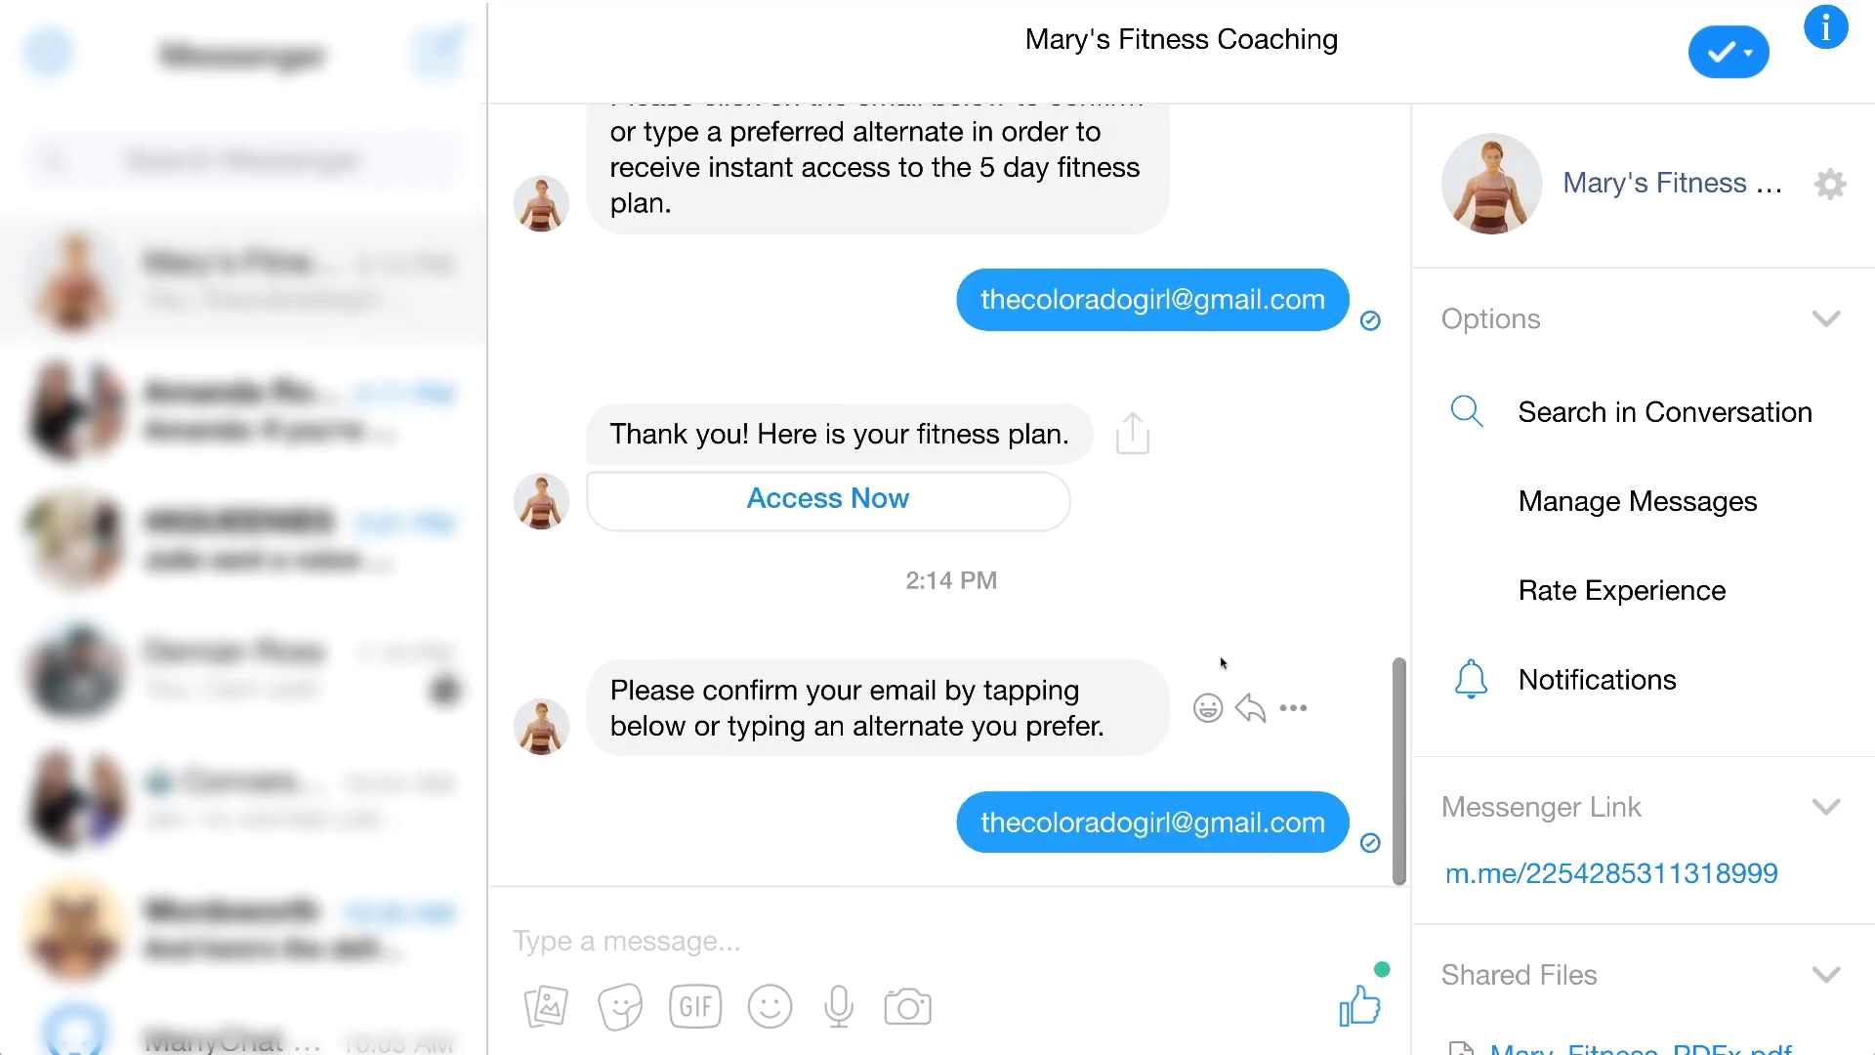
left_click(906, 825)
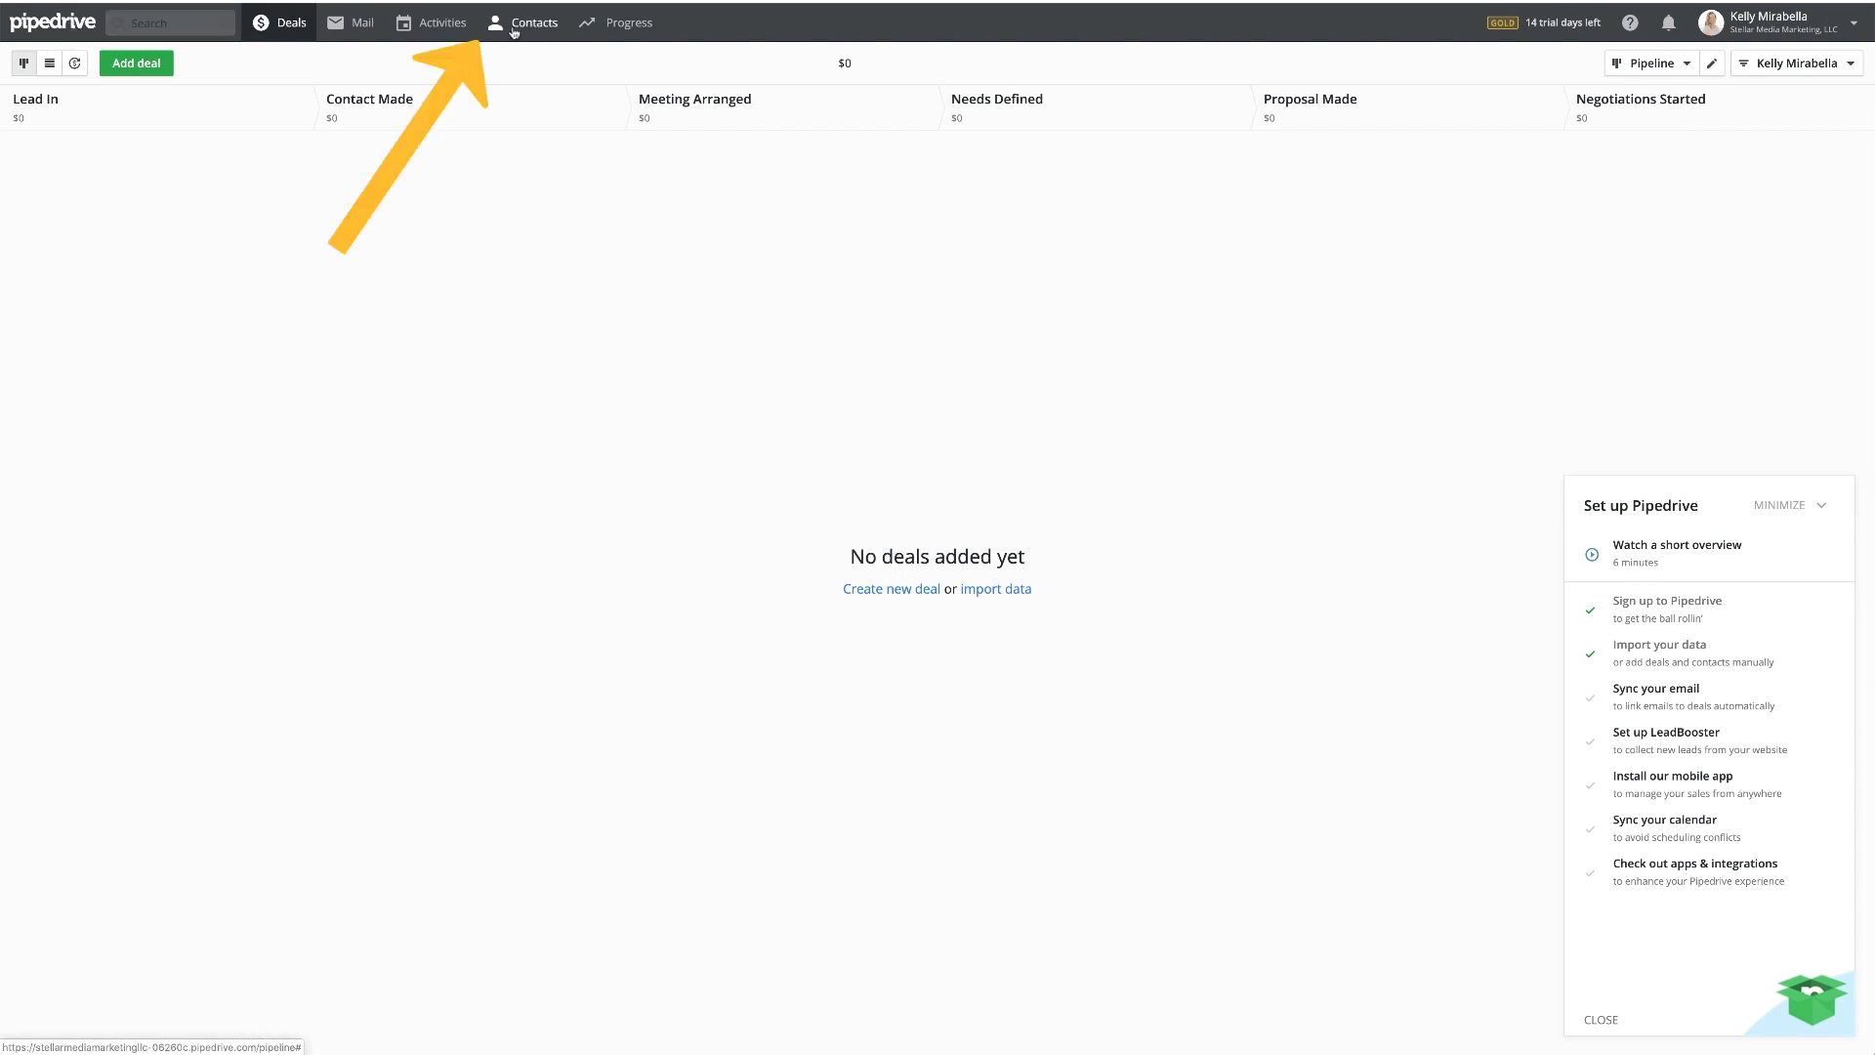
Show the Pipedrive People list under Contacts, including the zap-created person
left_click(500, 24)
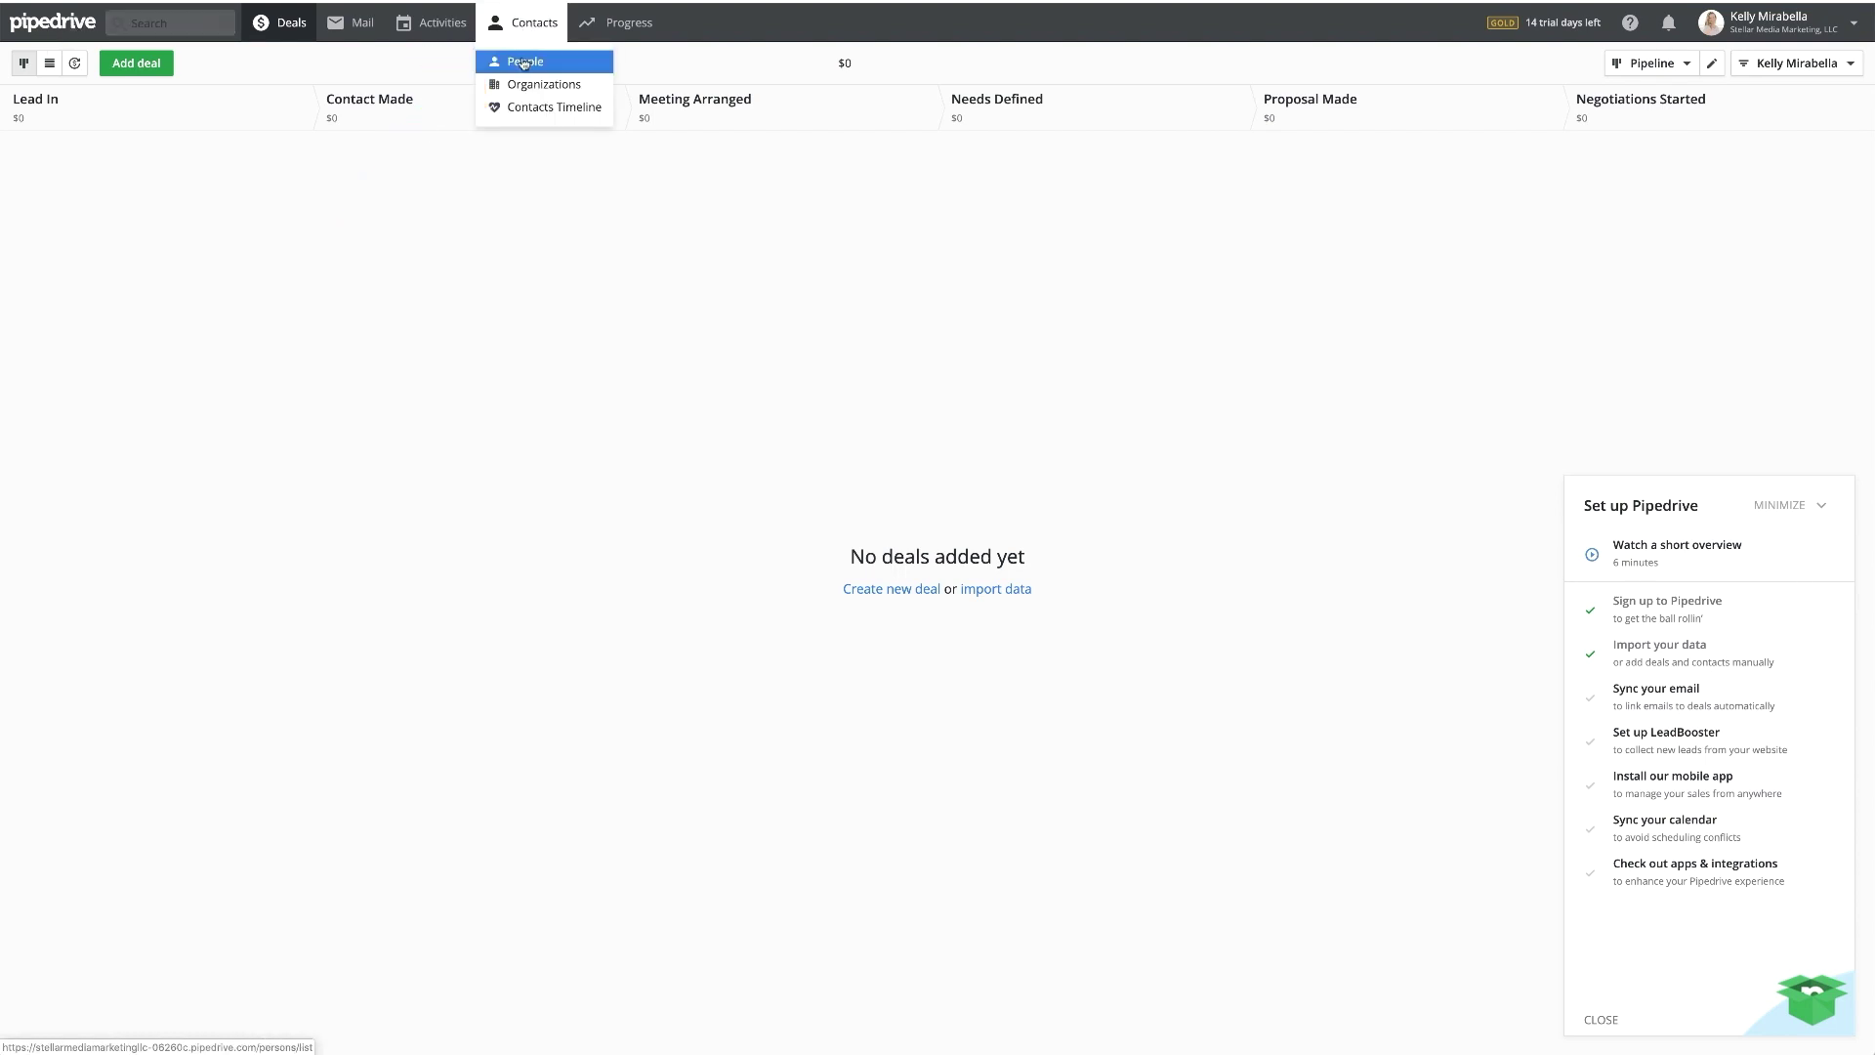
left_click(519, 59)
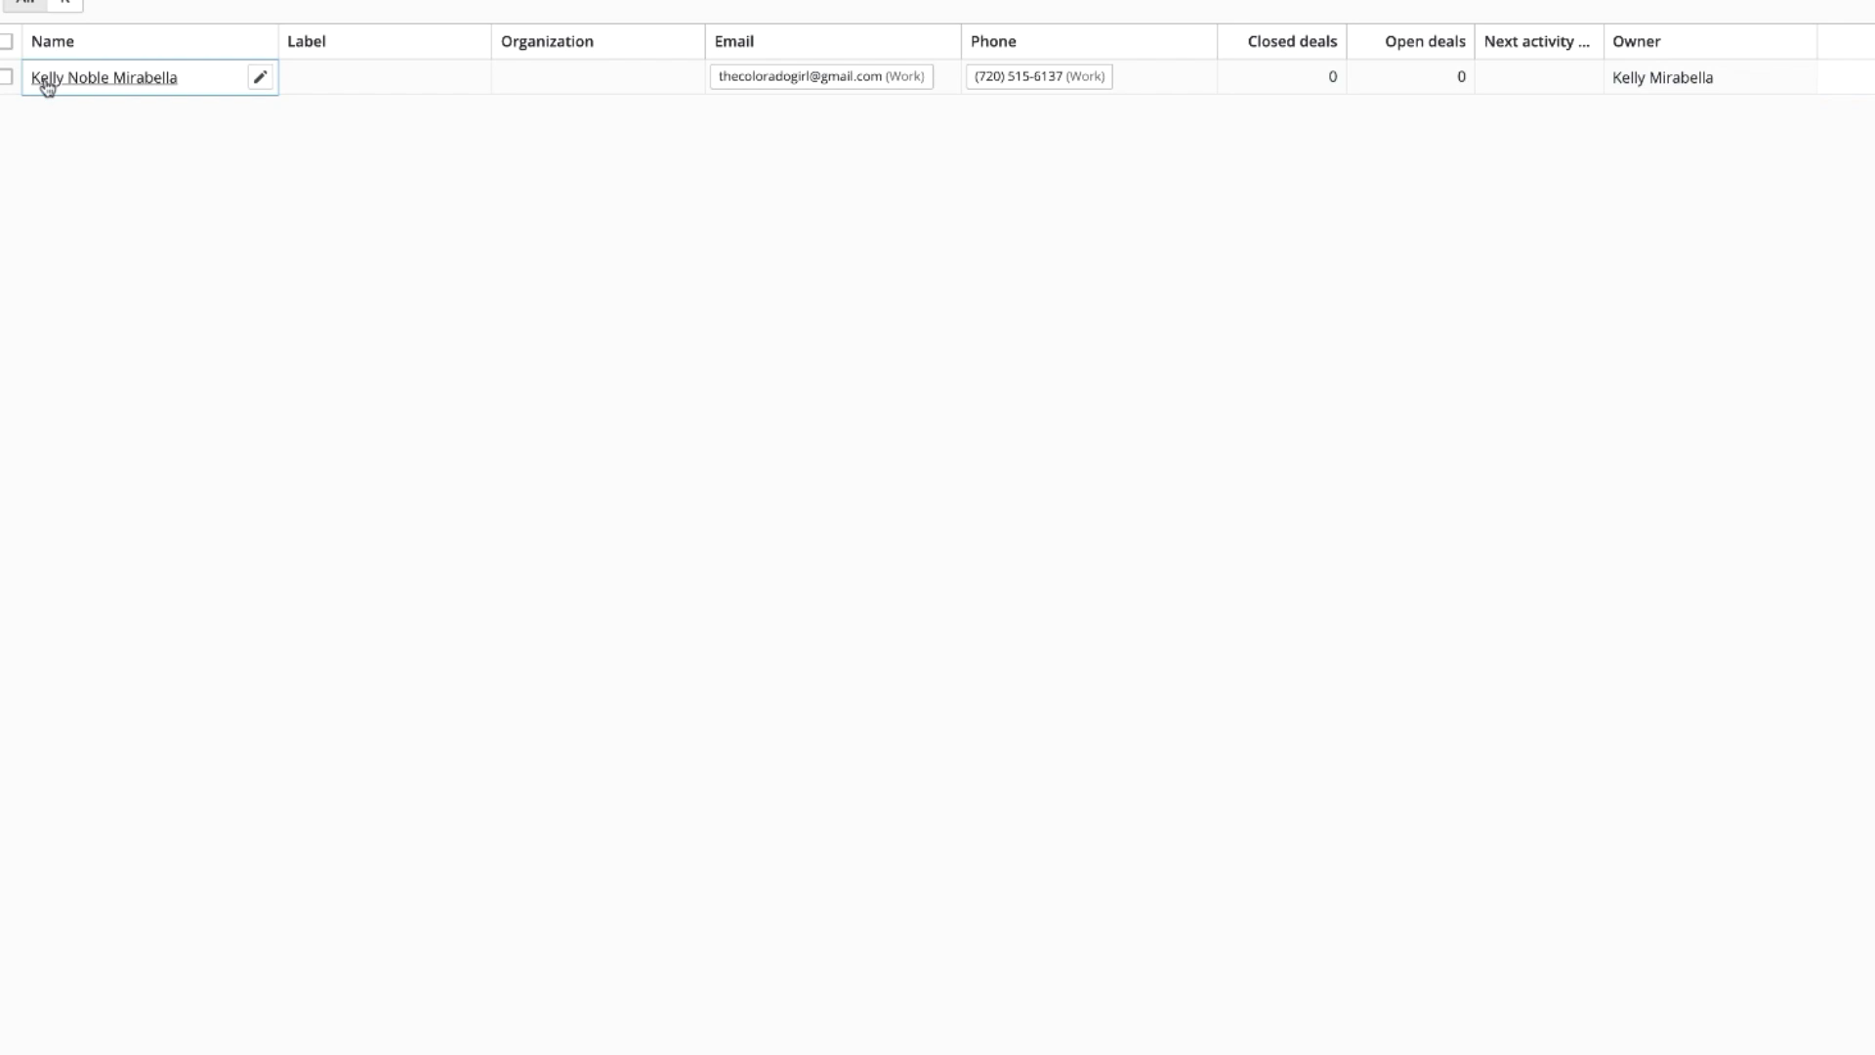